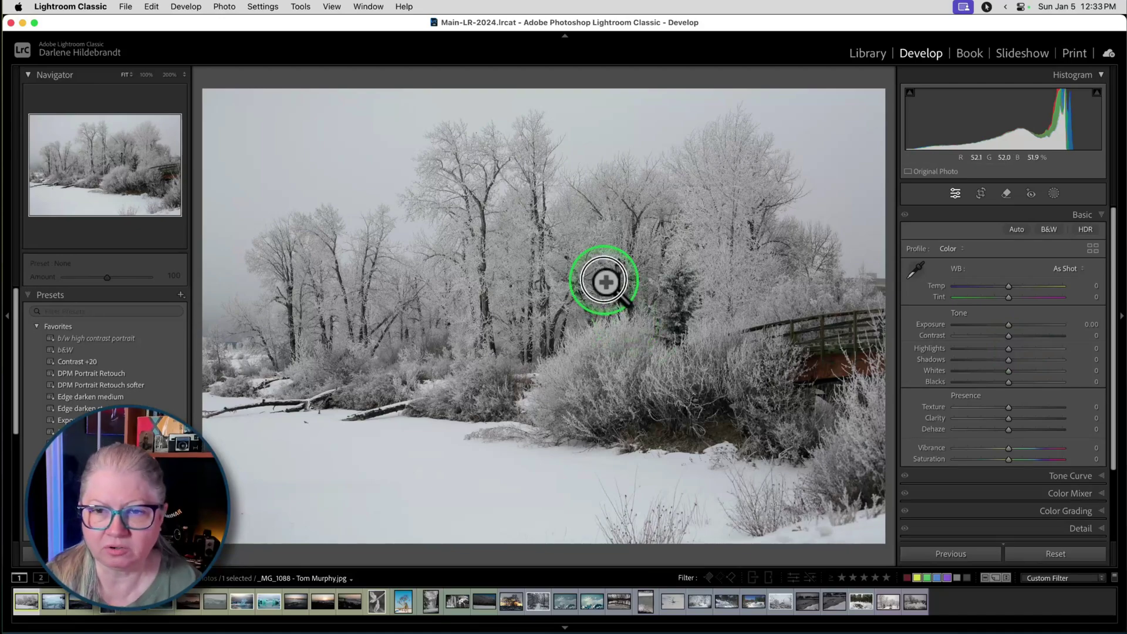
Zoom in to inspect the frosted trees, lamp post and snowy log, then return to full view.
click(605, 282)
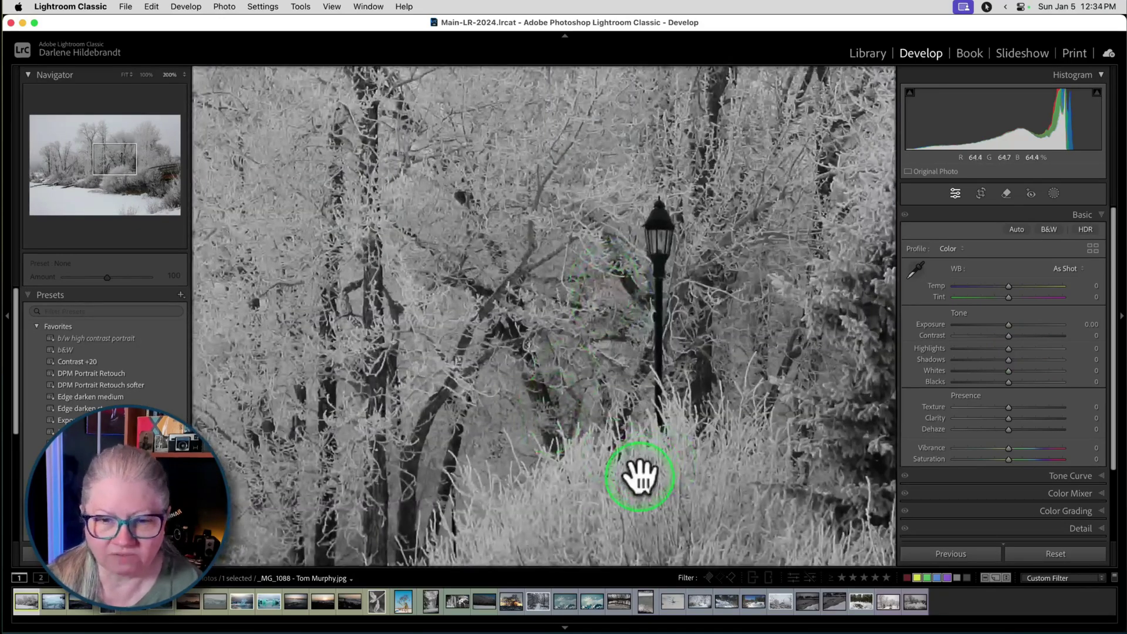
drag(639, 473, 707, 383)
drag(531, 325, 678, 371)
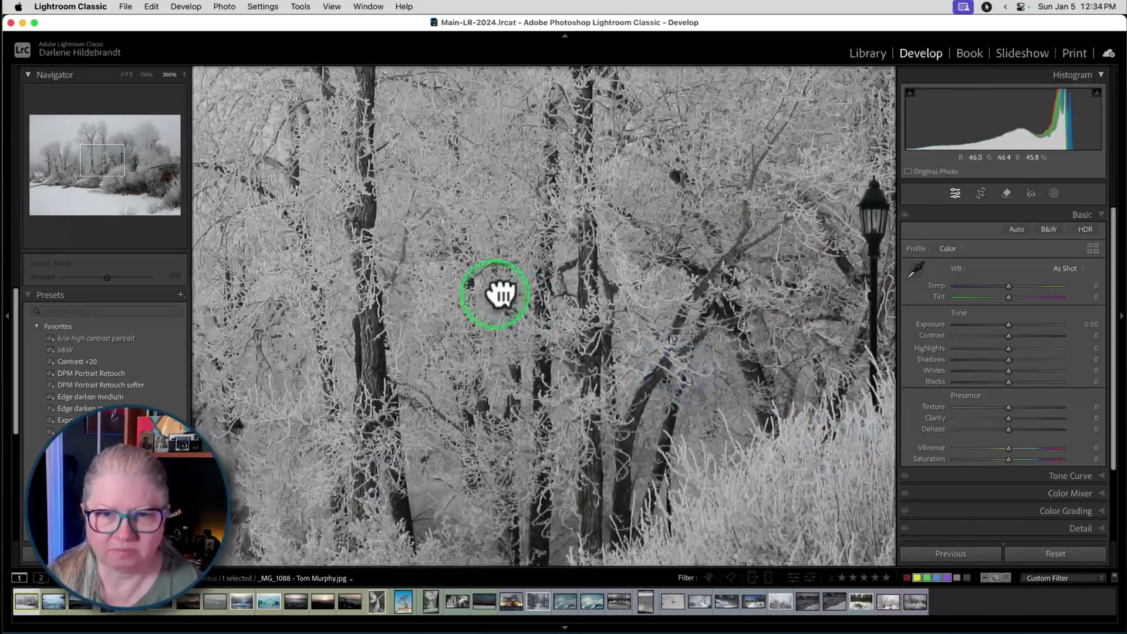
drag(508, 284, 624, 382)
drag(555, 433, 652, 206)
drag(569, 458, 629, 225)
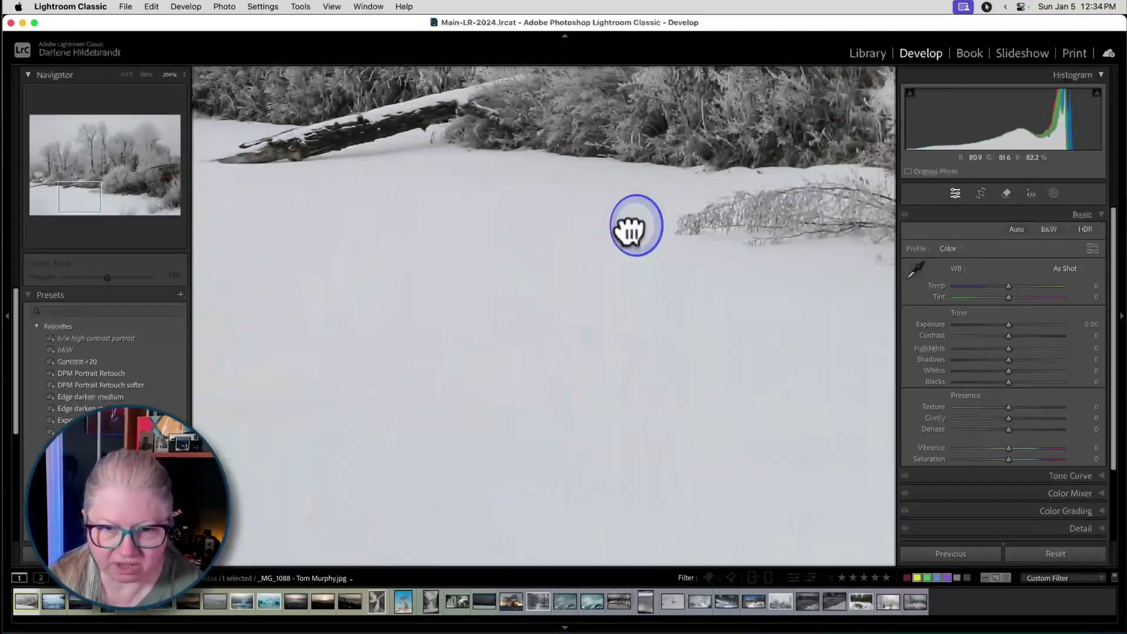
drag(525, 386, 572, 312)
drag(701, 361, 556, 335)
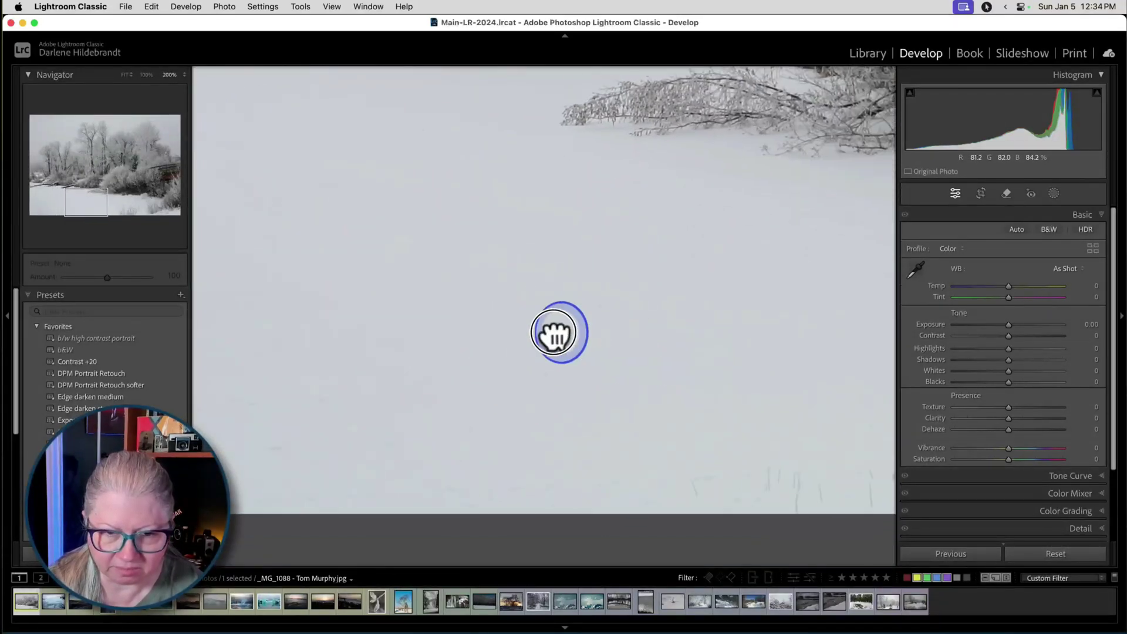
drag(644, 329, 479, 326)
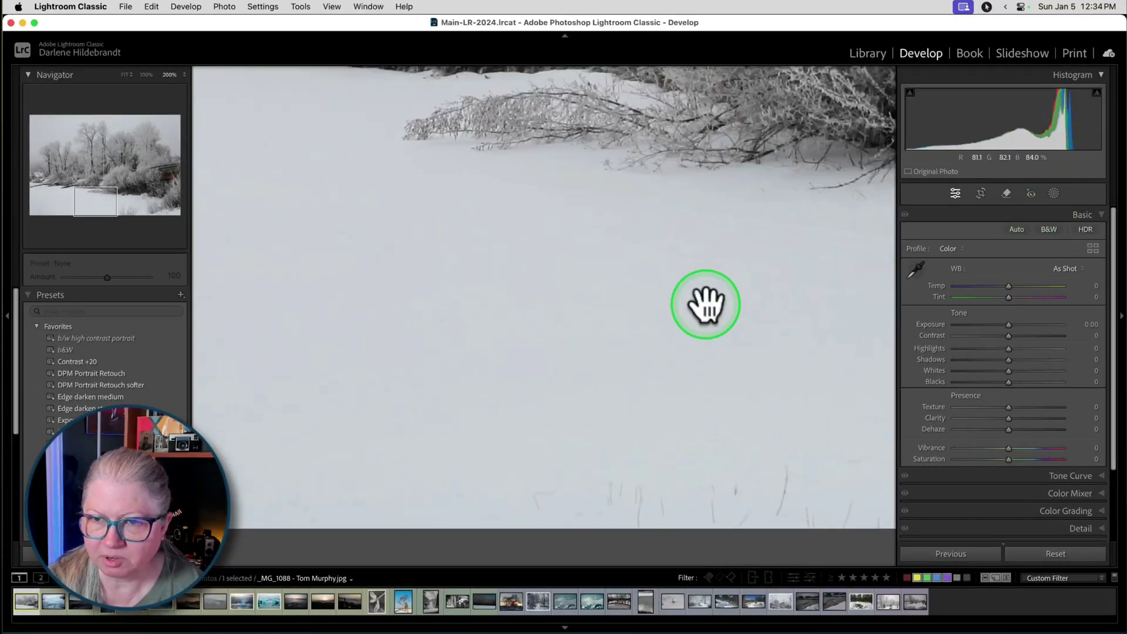
click(698, 375)
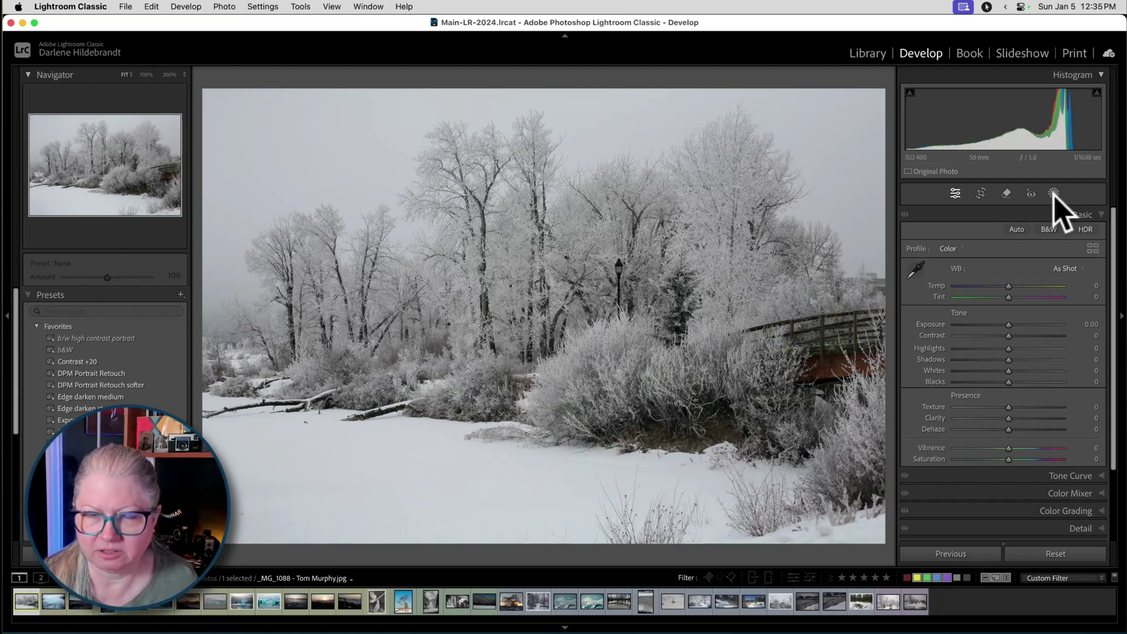
Convert the photo to Monochrome, then set Whites +66, Blacks -3 and Exposure -0.40.
click(1050, 231)
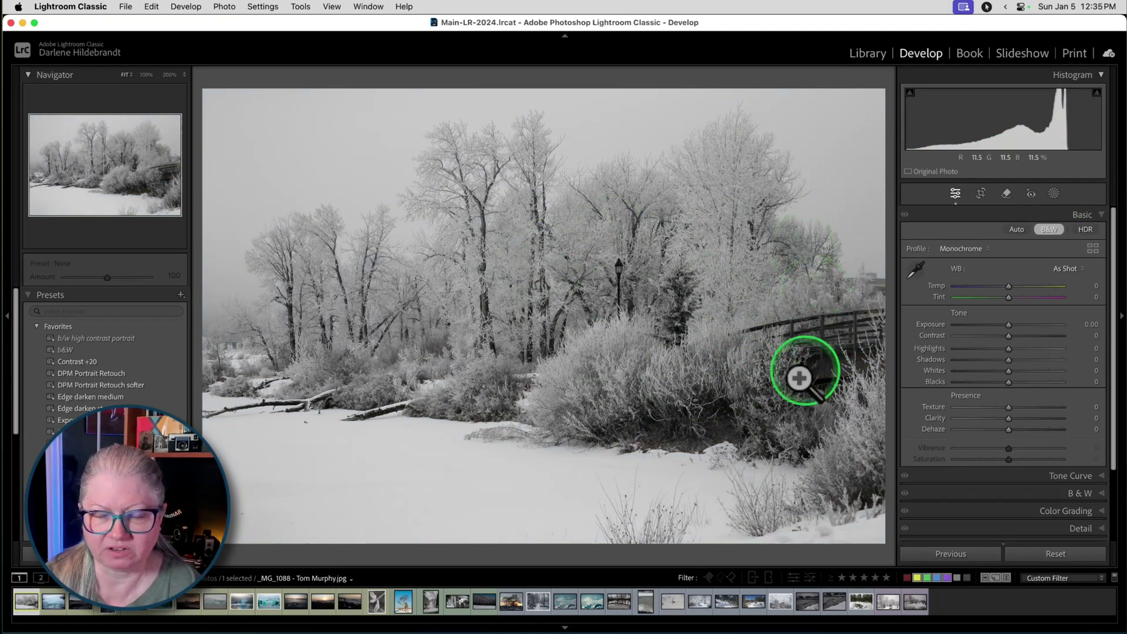
shift+double_click(934, 381)
shift+double_click(938, 370)
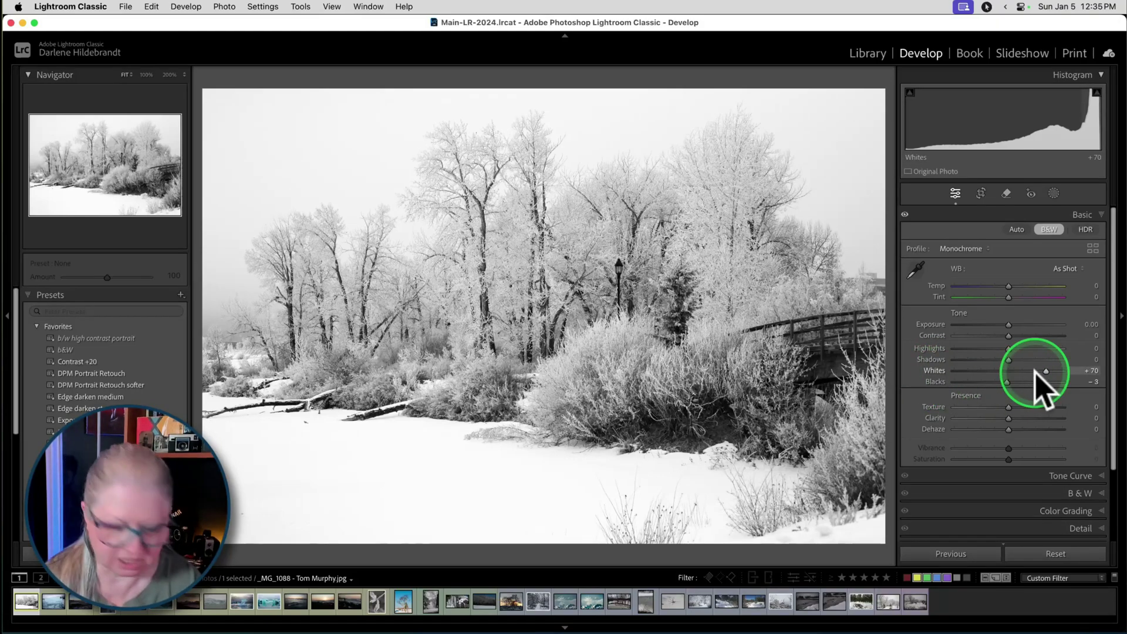
drag(1036, 372, 1045, 370)
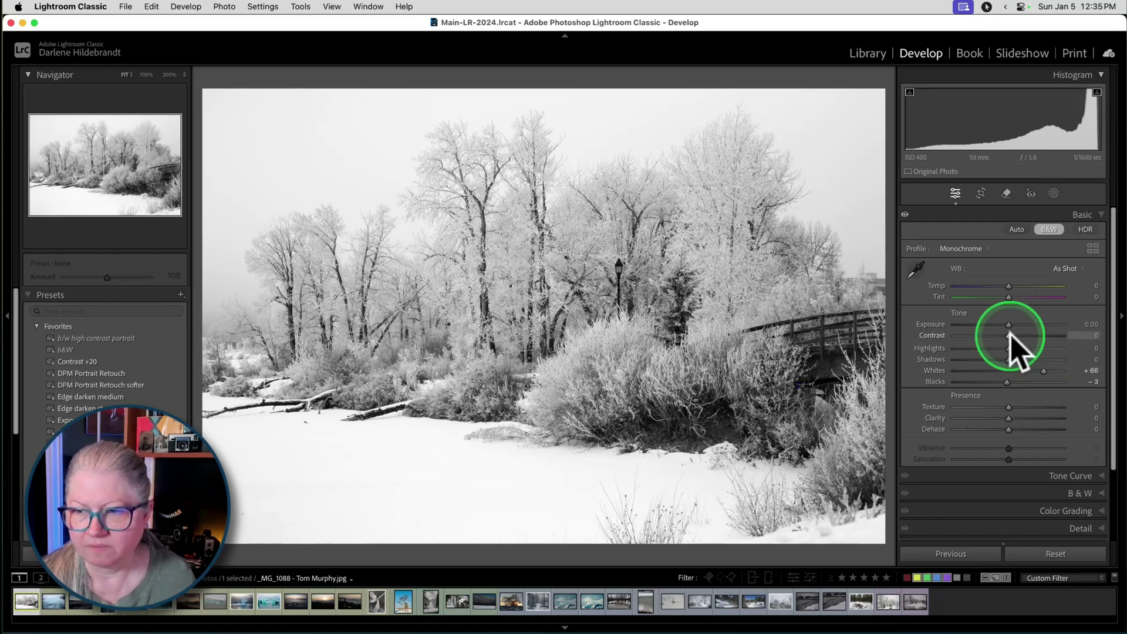
drag(1009, 326, 1002, 326)
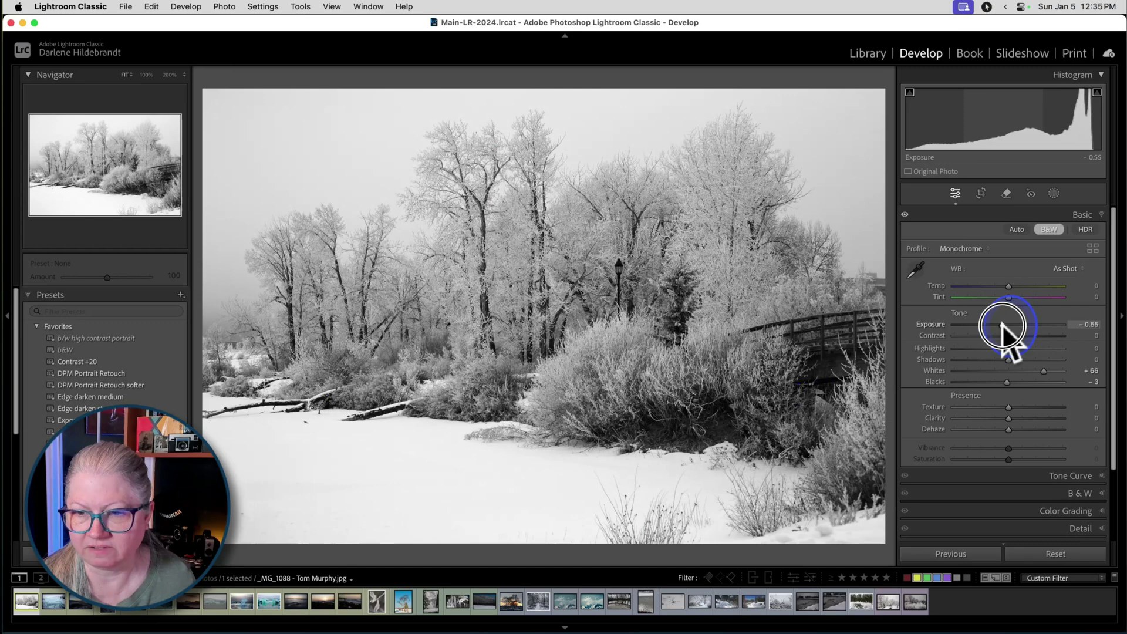
Trial extra clarity and texture at 100% zoom, then reset both to 0 and compare with the original.
drag(1009, 418, 1019, 407)
click(644, 320)
drag(629, 378, 697, 345)
key(super+minus)
double_click(1014, 418)
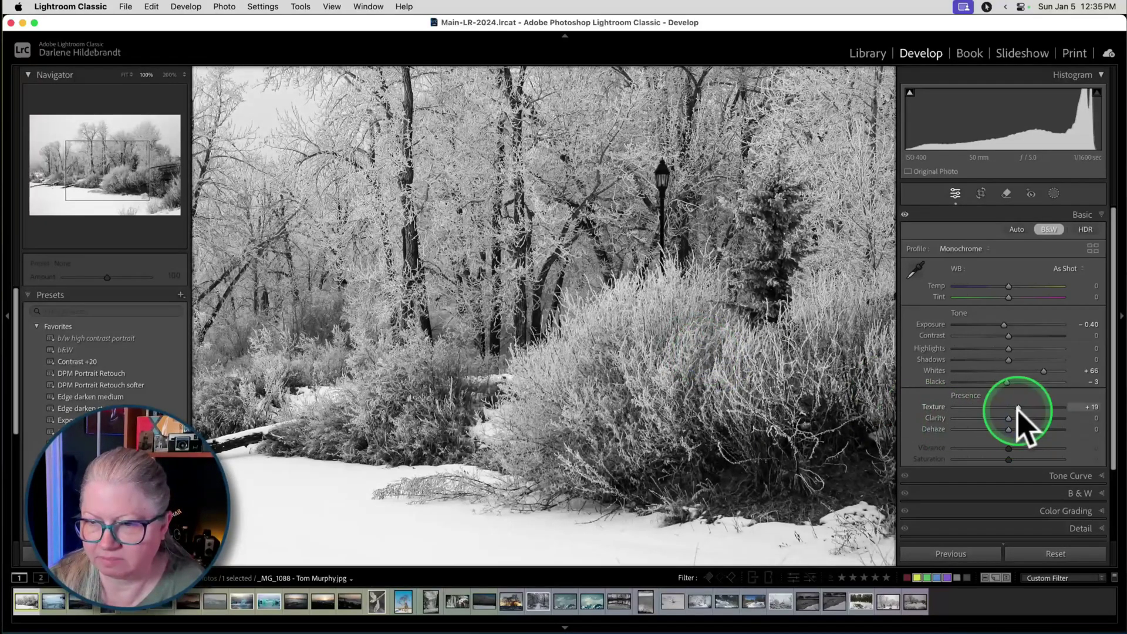
double_click(1019, 407)
key(backslash)
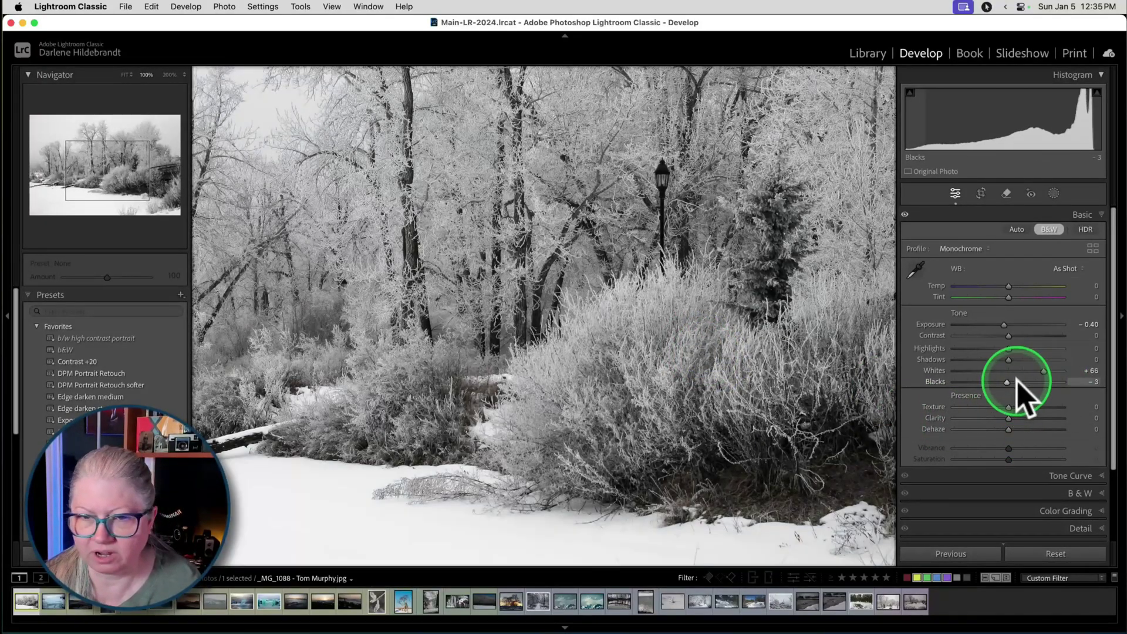
Deepen Blacks to -15 and add Clarity +14 and Dehaze +15.
drag(1005, 381, 1070, 421)
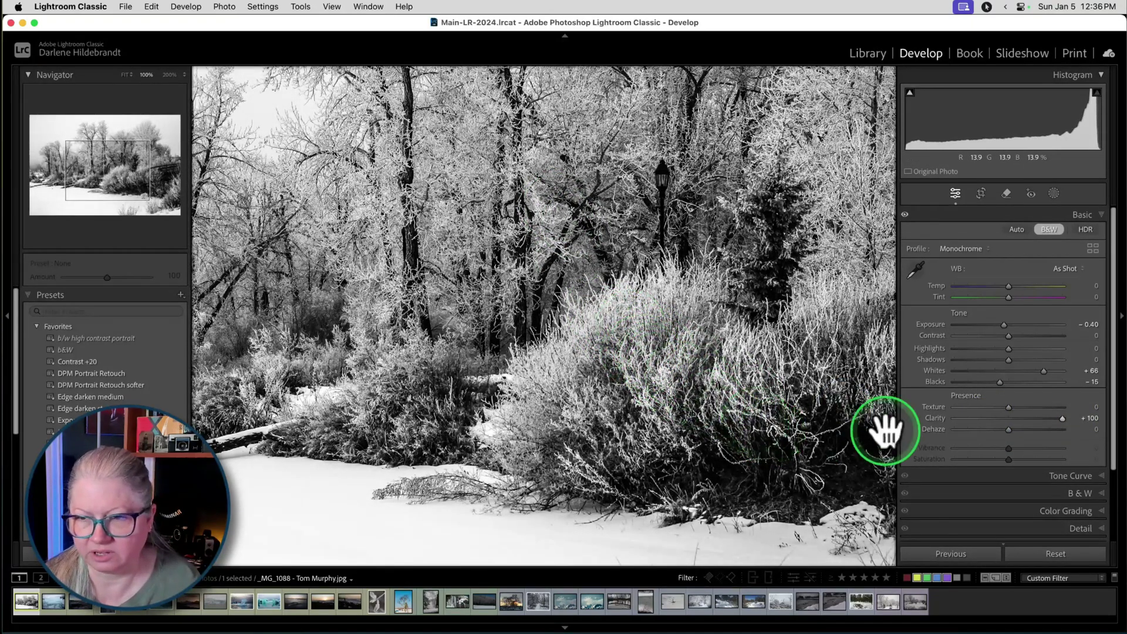
drag(1062, 418, 1085, 409)
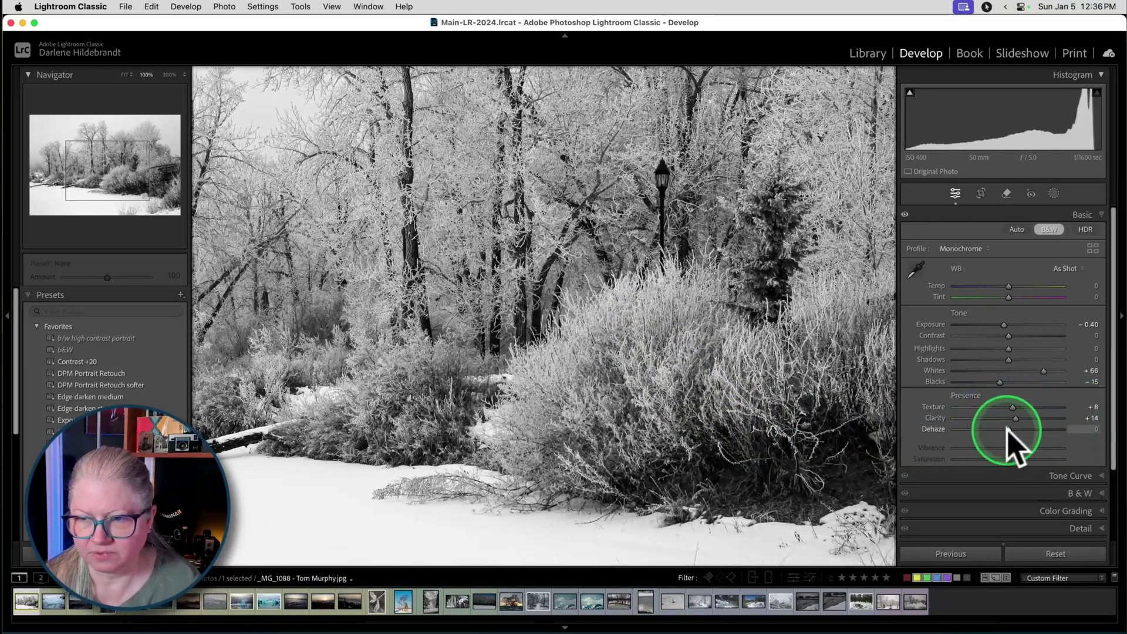
mouse_move(1008, 430)
mouse_down()
mouse_move(1069, 433)
mouse_move(993, 431)
mouse_move(1025, 429)
mouse_up()
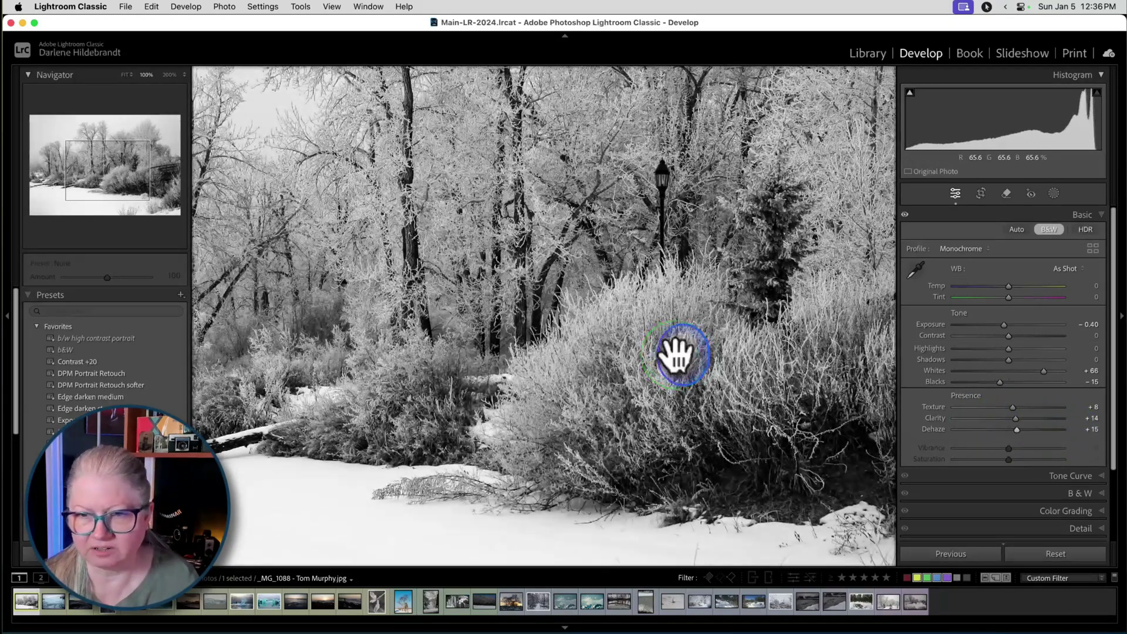
click(674, 353)
Reset Clarity and Dehaze to 0, then set Clarity +41 and Texture +15.
double_click(1016, 418)
double_click(1016, 429)
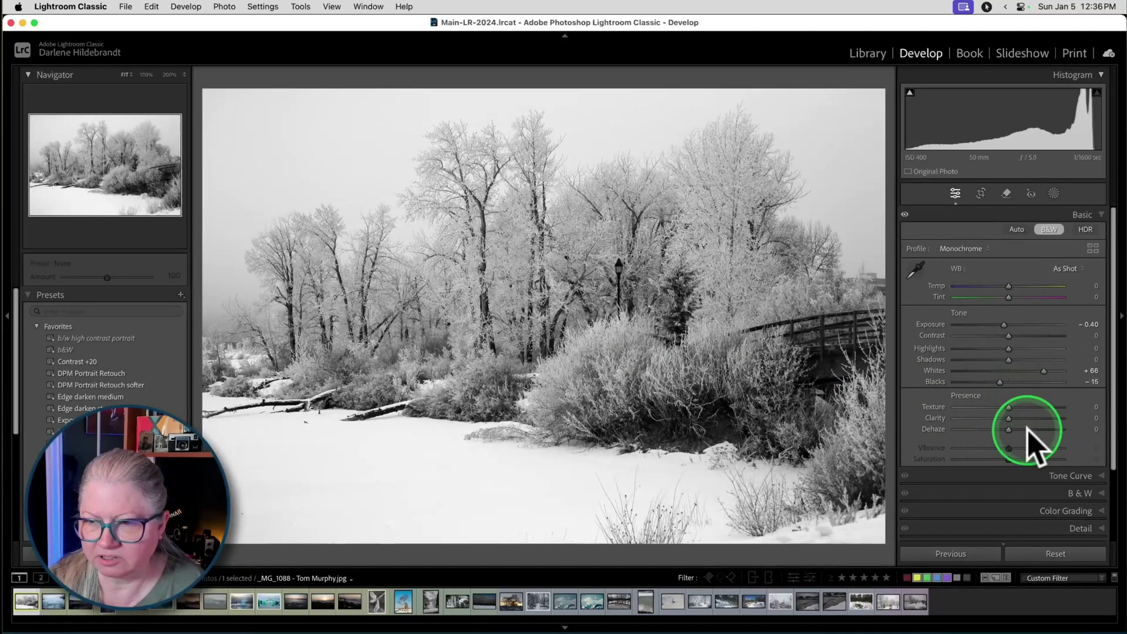
drag(1010, 429, 1031, 418)
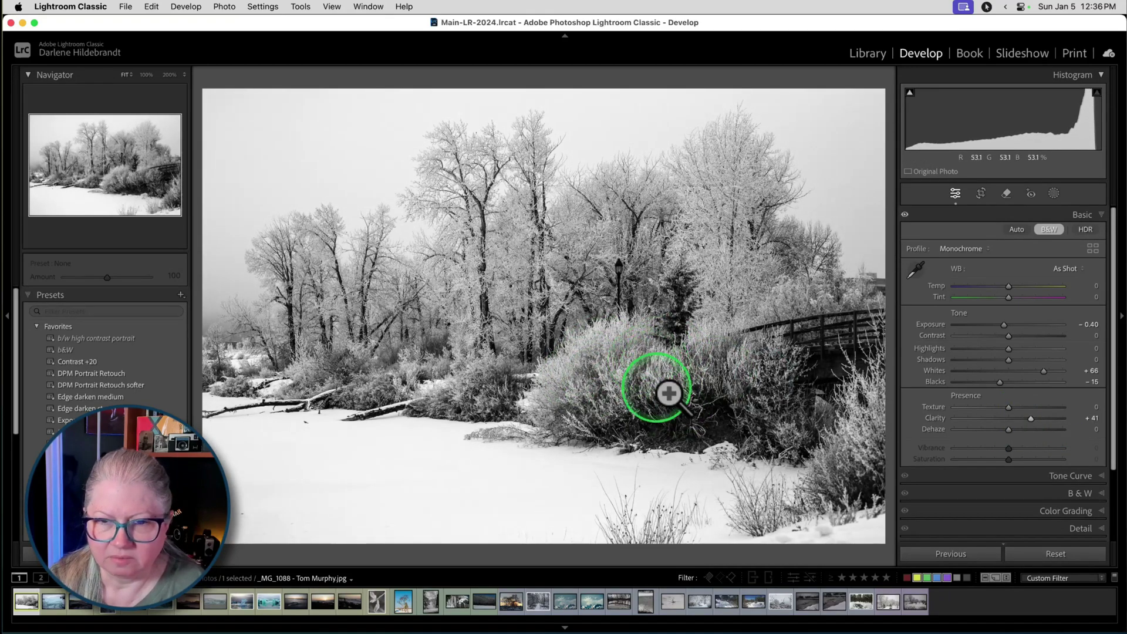
drag(1009, 407, 1009, 408)
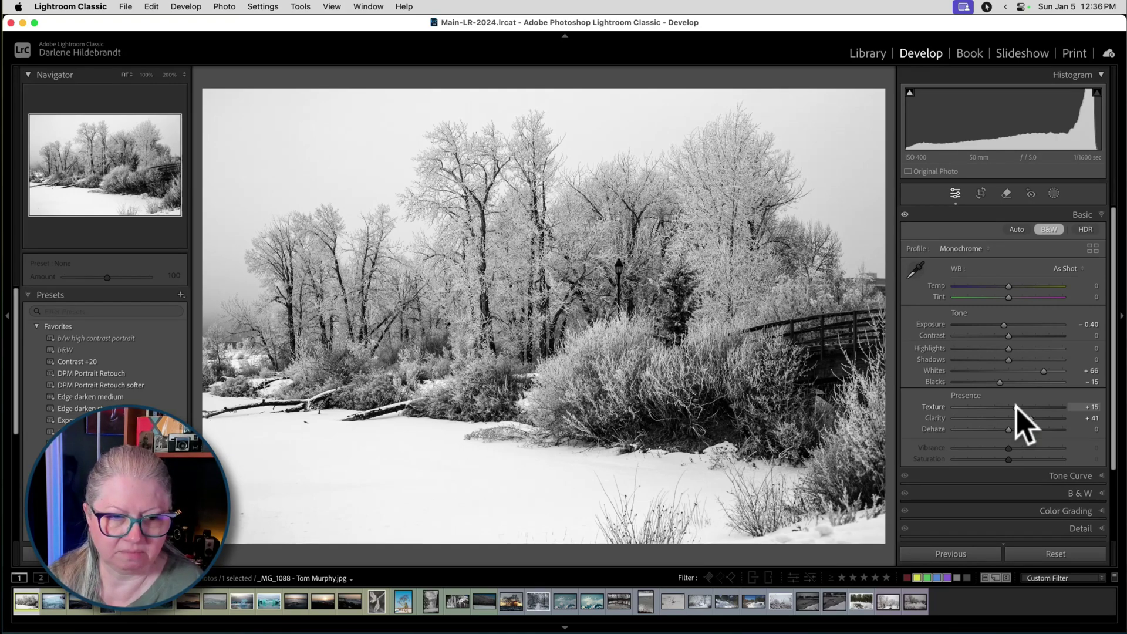
Add a white post-crop vignette: Amount +100, Midpoint 60, Roundness +28, Feather 94.
scroll(1027, 422, down, 3)
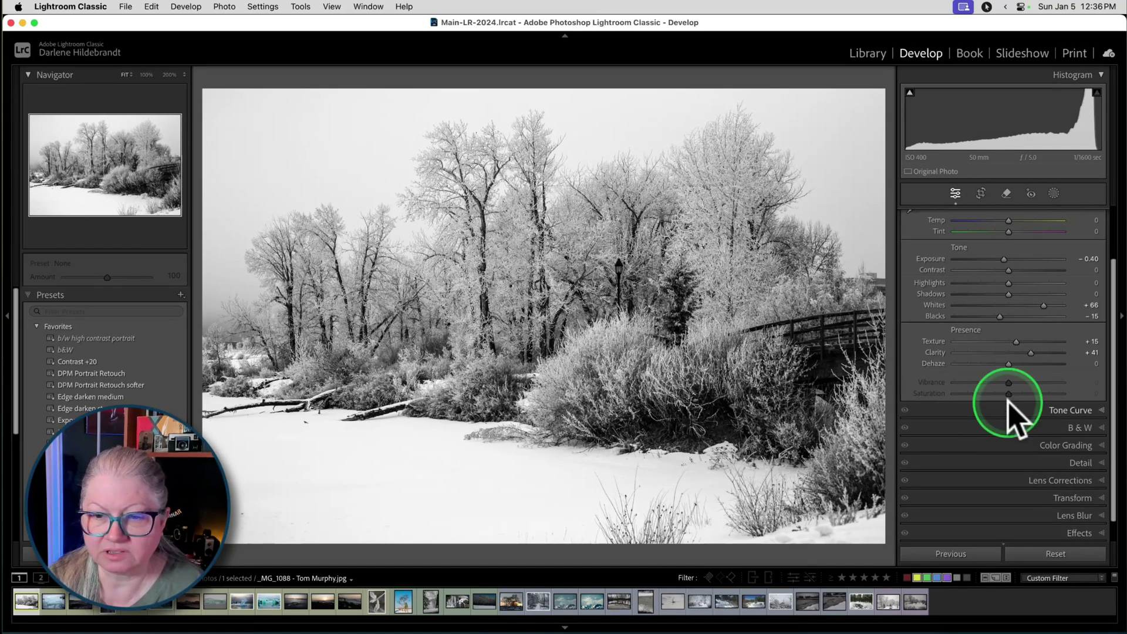
click(1069, 531)
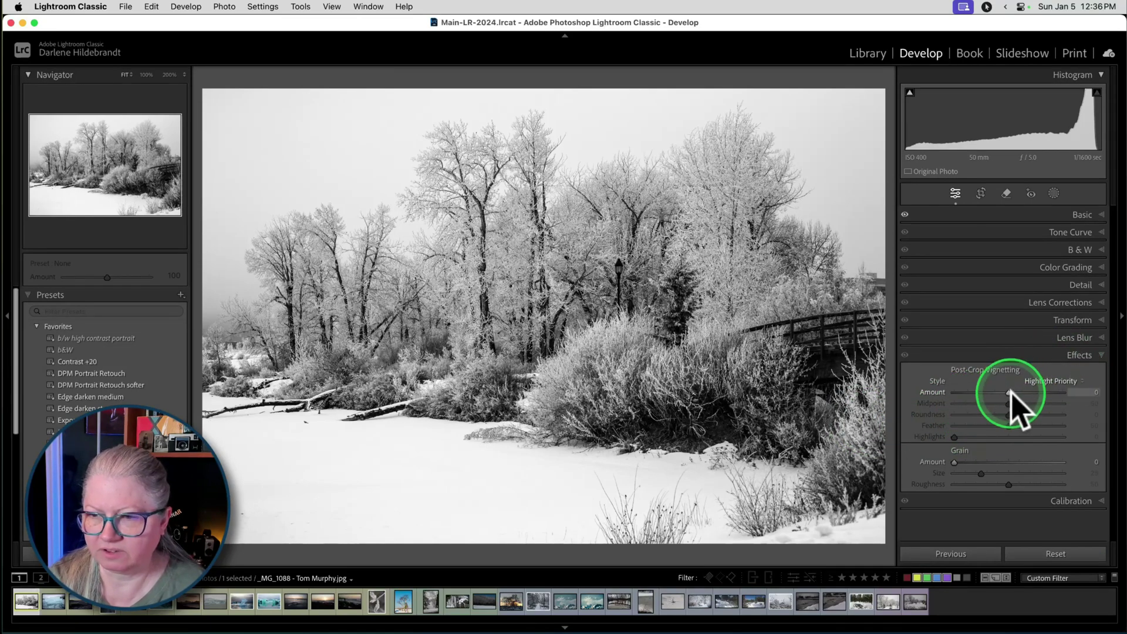
drag(1009, 392, 914, 424)
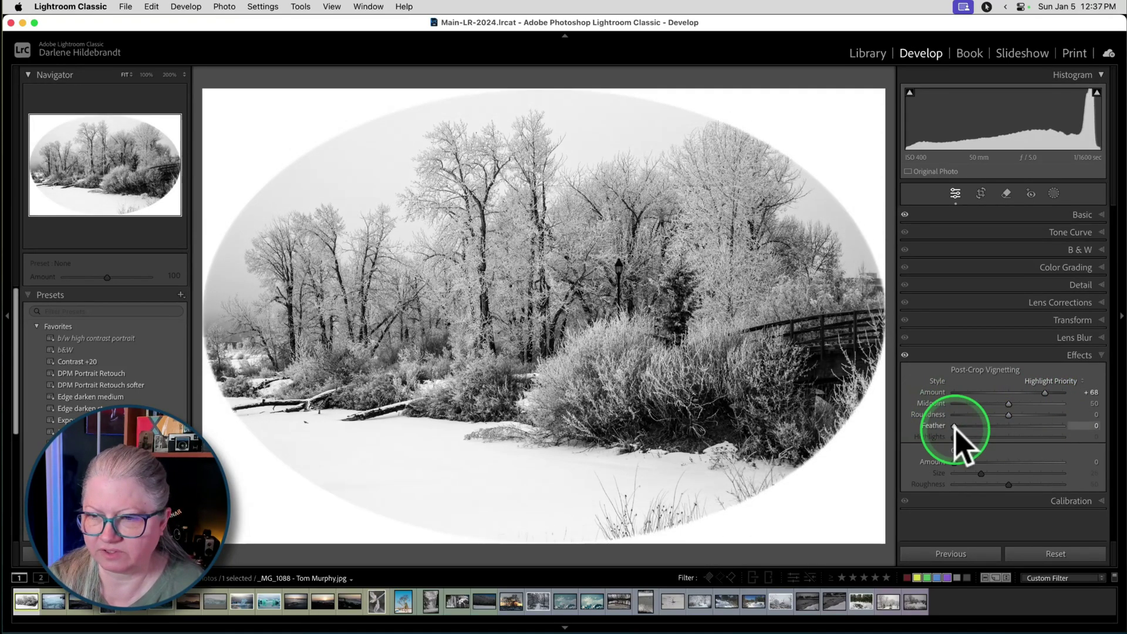
drag(1010, 405, 1023, 416)
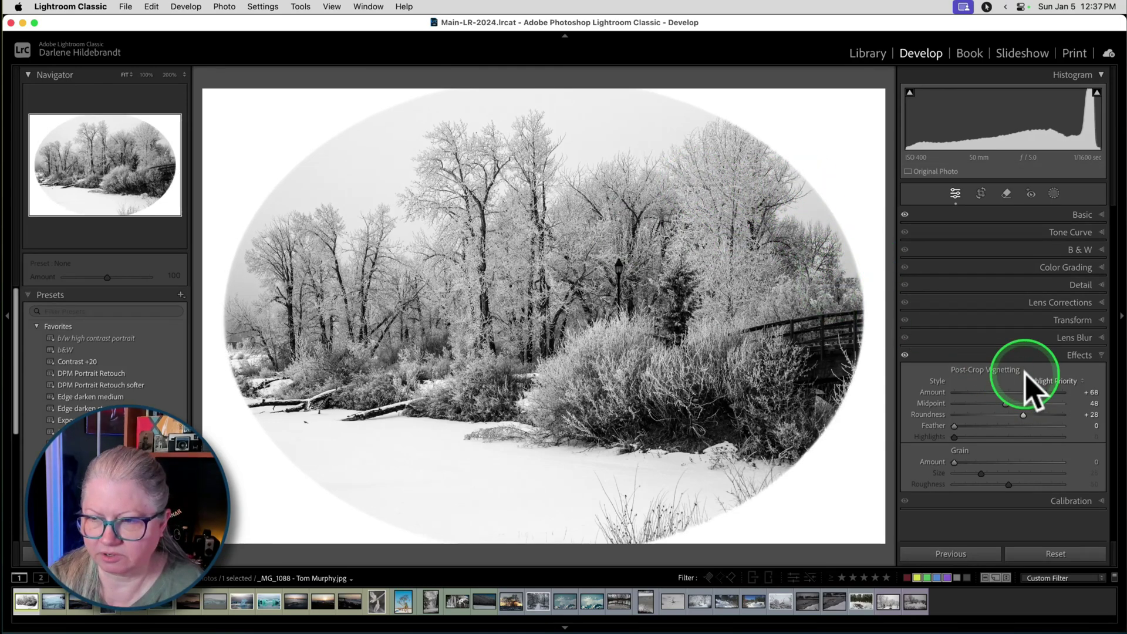
drag(1047, 392, 1036, 393)
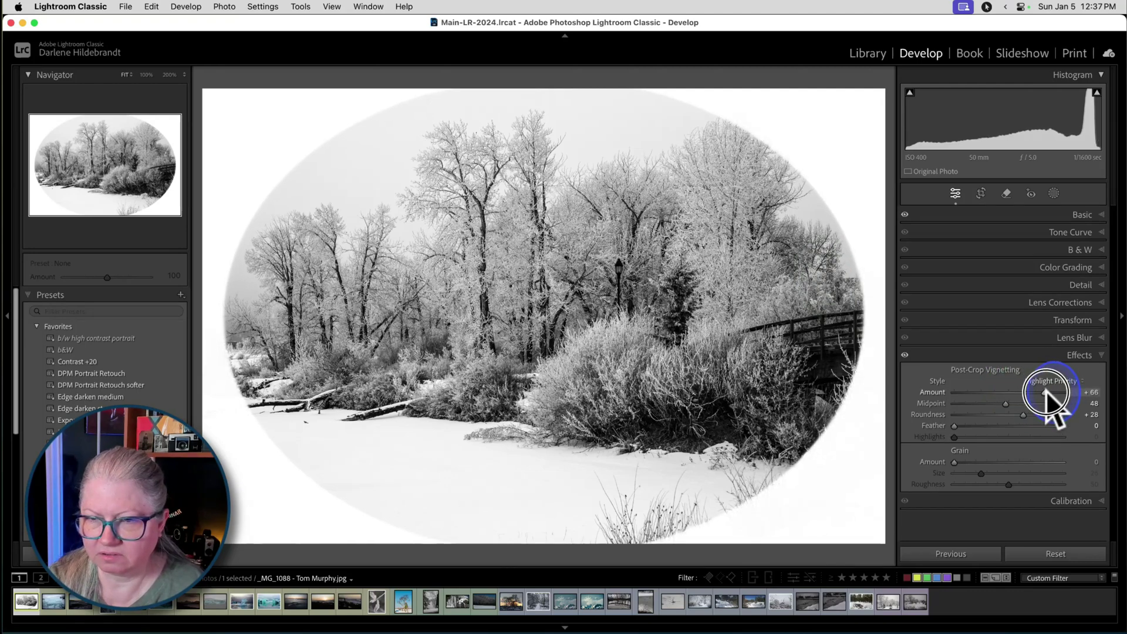
drag(955, 426, 1036, 428)
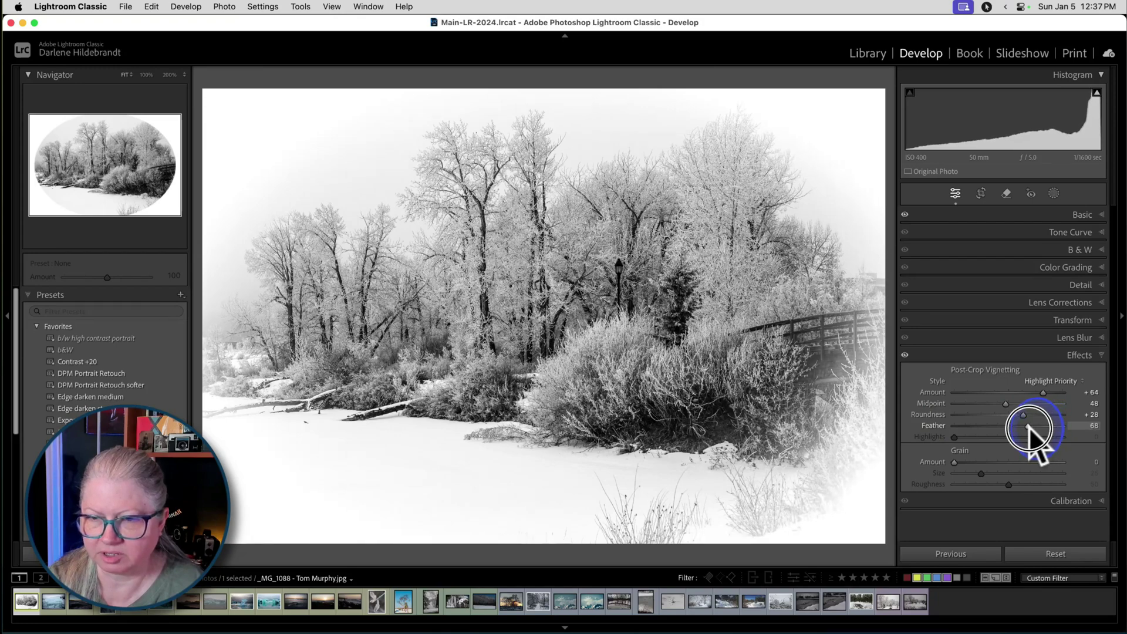
drag(1027, 432, 1023, 428)
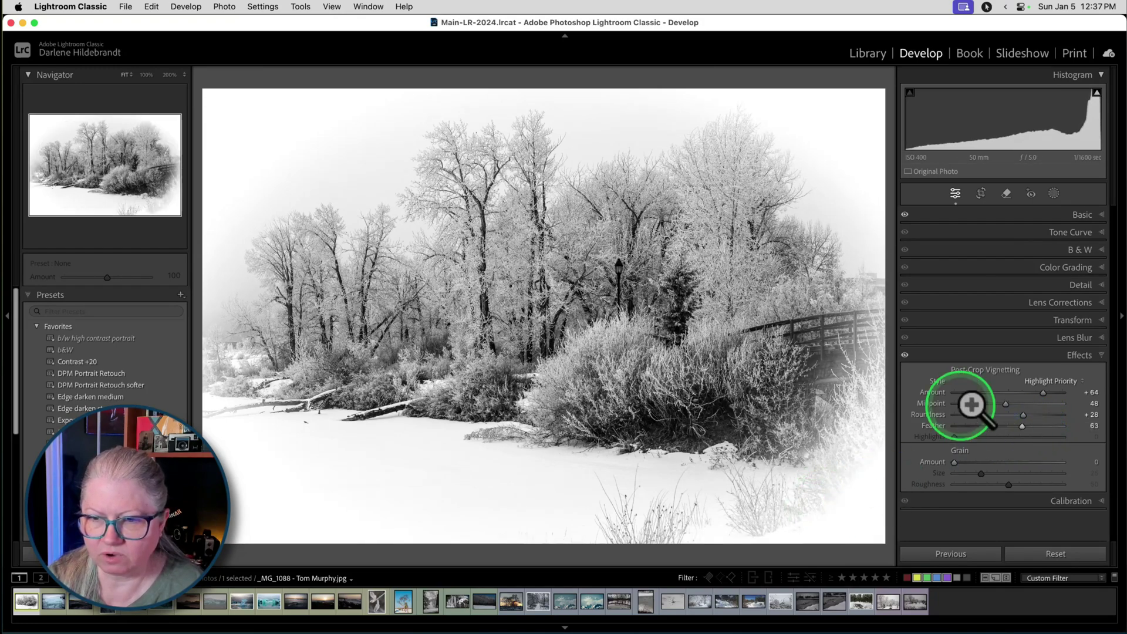
drag(1043, 392, 1075, 394)
mouse_move(1006, 404)
mouse_down()
mouse_move(1009, 426)
mouse_move(1030, 426)
mouse_move(1003, 424)
mouse_move(1060, 430)
mouse_move(1019, 404)
mouse_up()
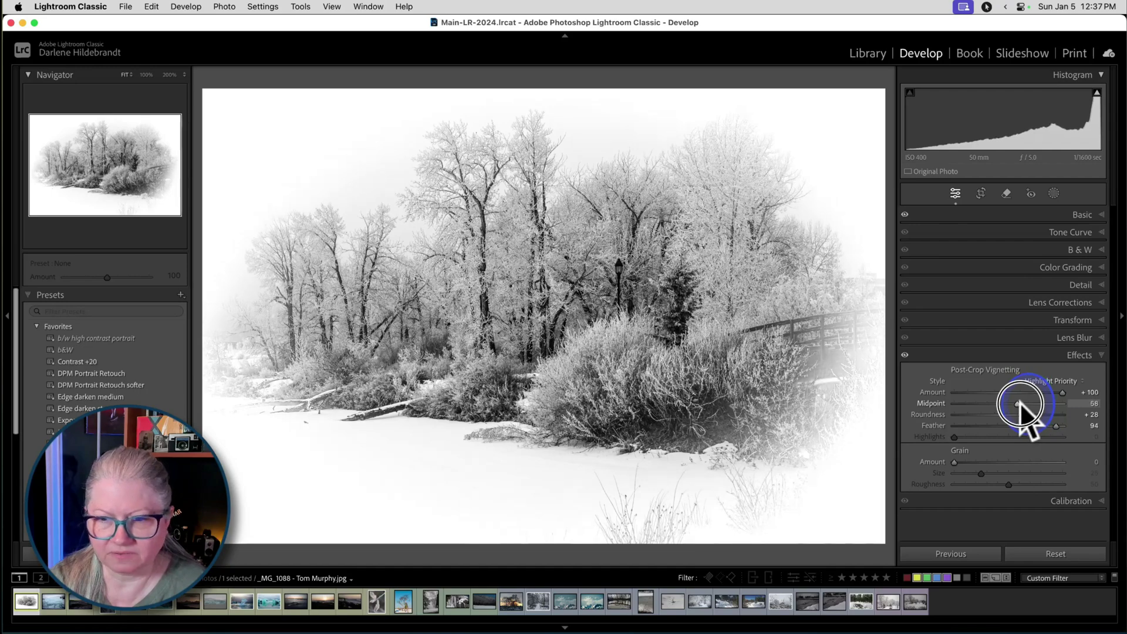
Toggle the Effects panel off and on to compare the photo with and without the vignette.
click(905, 355)
click(905, 354)
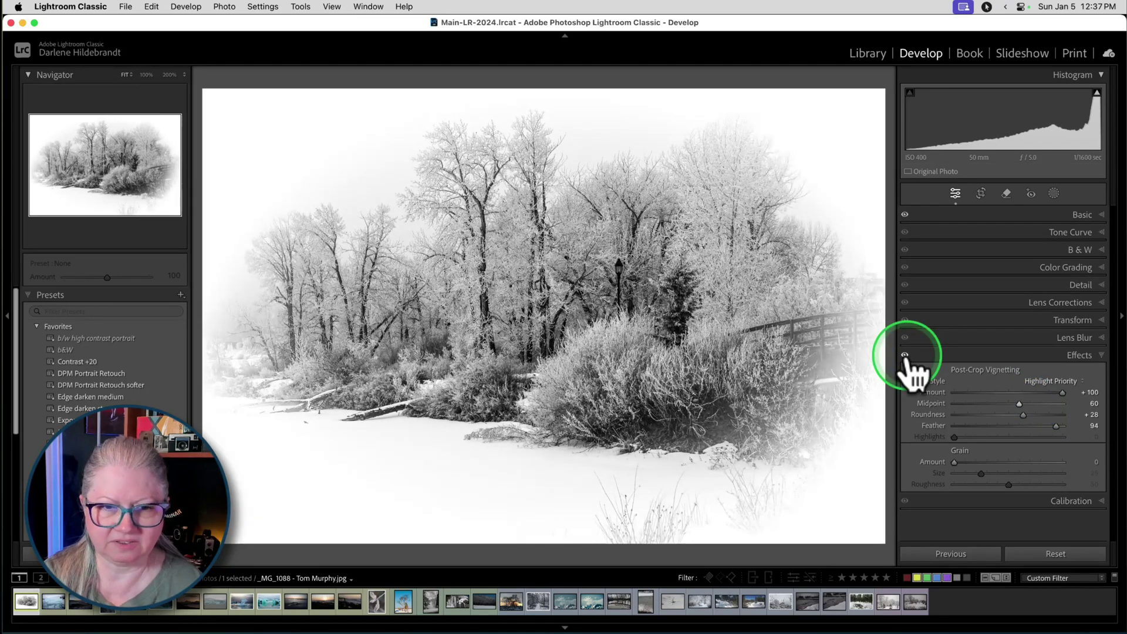
click(904, 355)
click(905, 354)
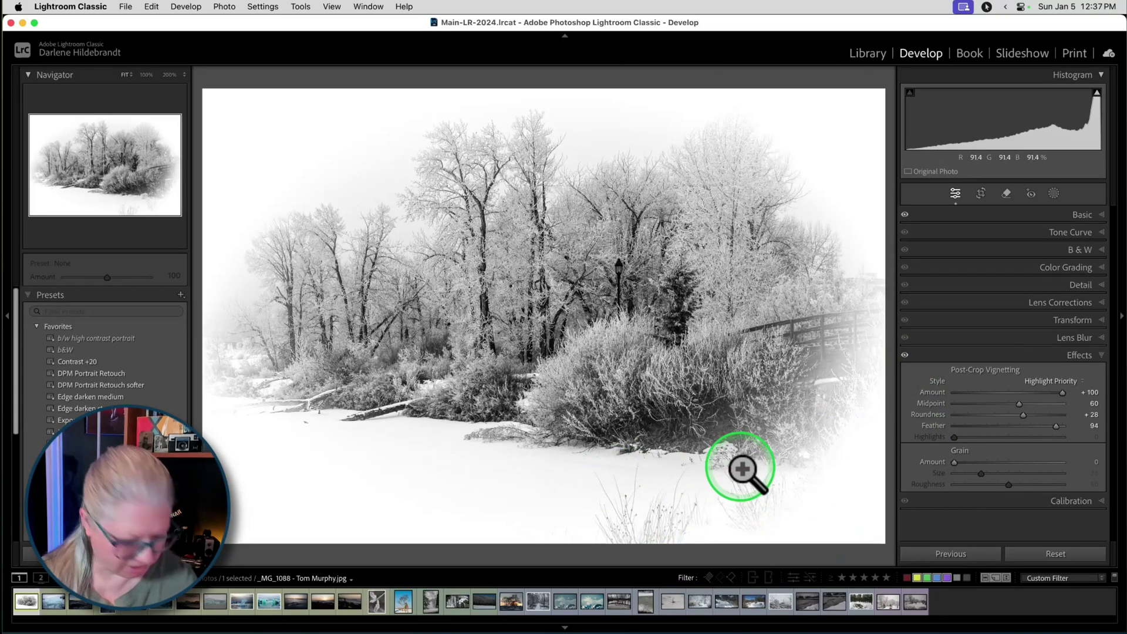
Crop a thin strip off the bottom edge of the photo.
key(r)
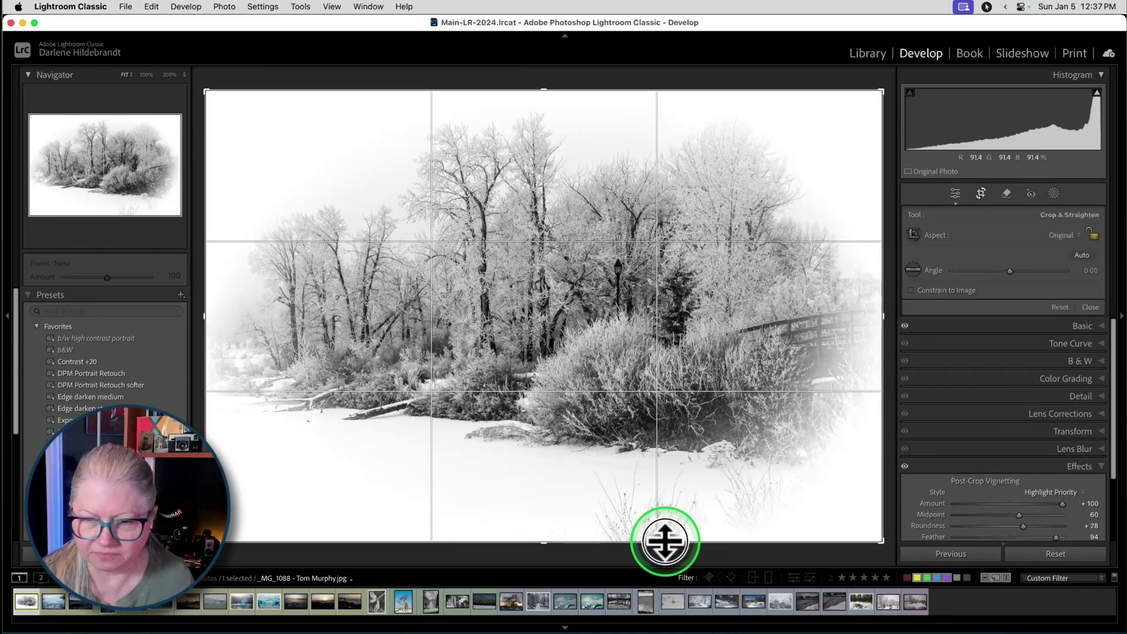
drag(667, 544, 667, 521)
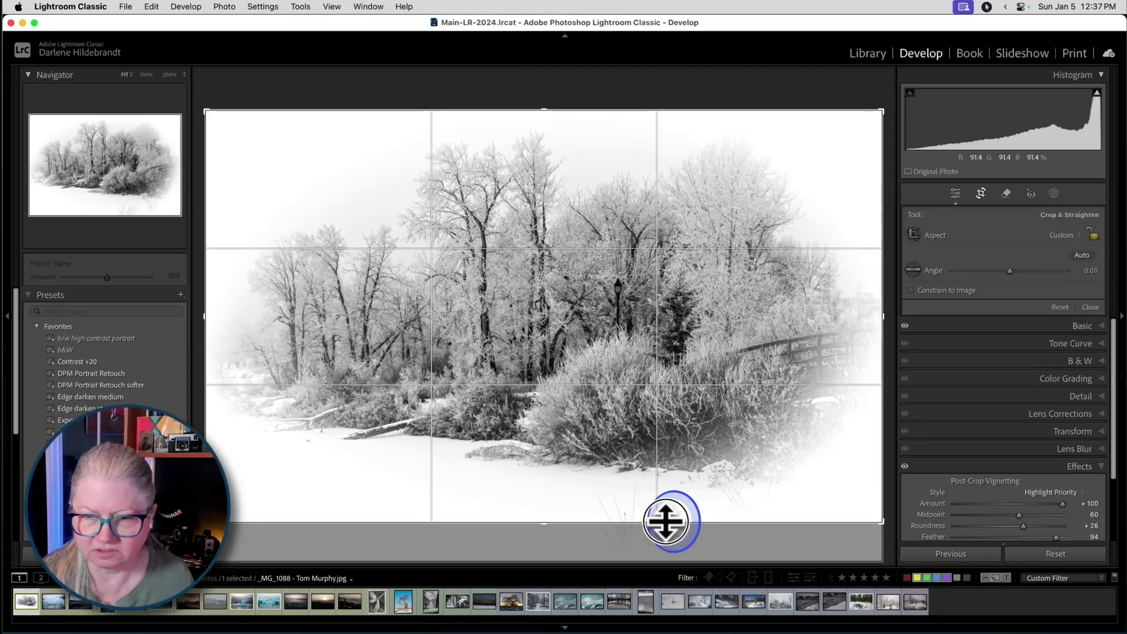
key(r)
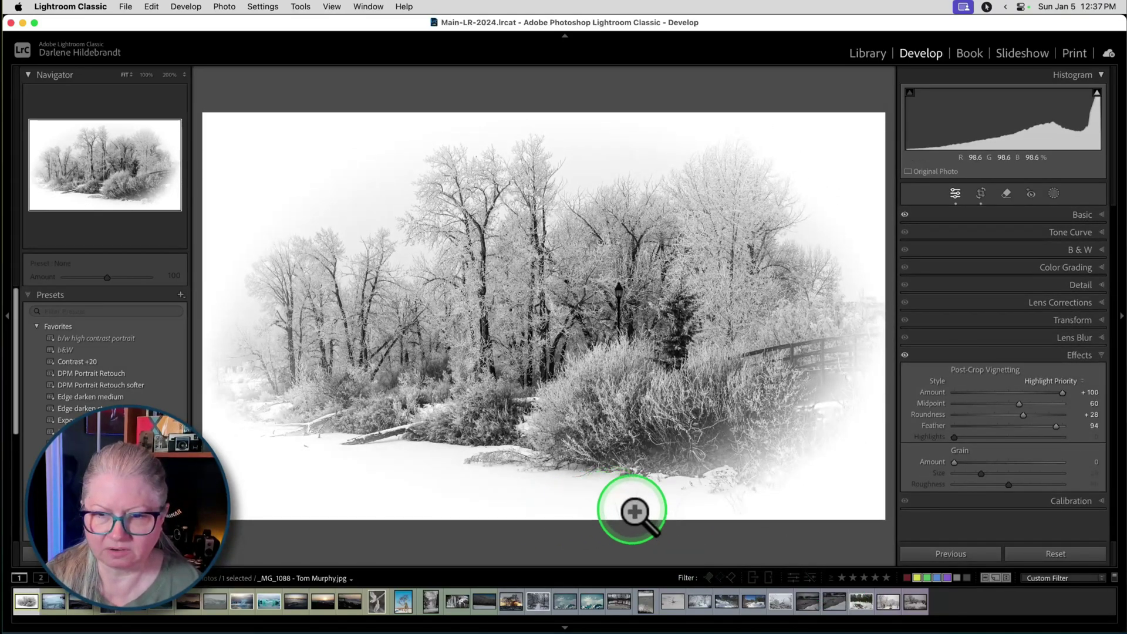
Erase the dark specks and debris from the bottom snow with the Remove tool.
key(q)
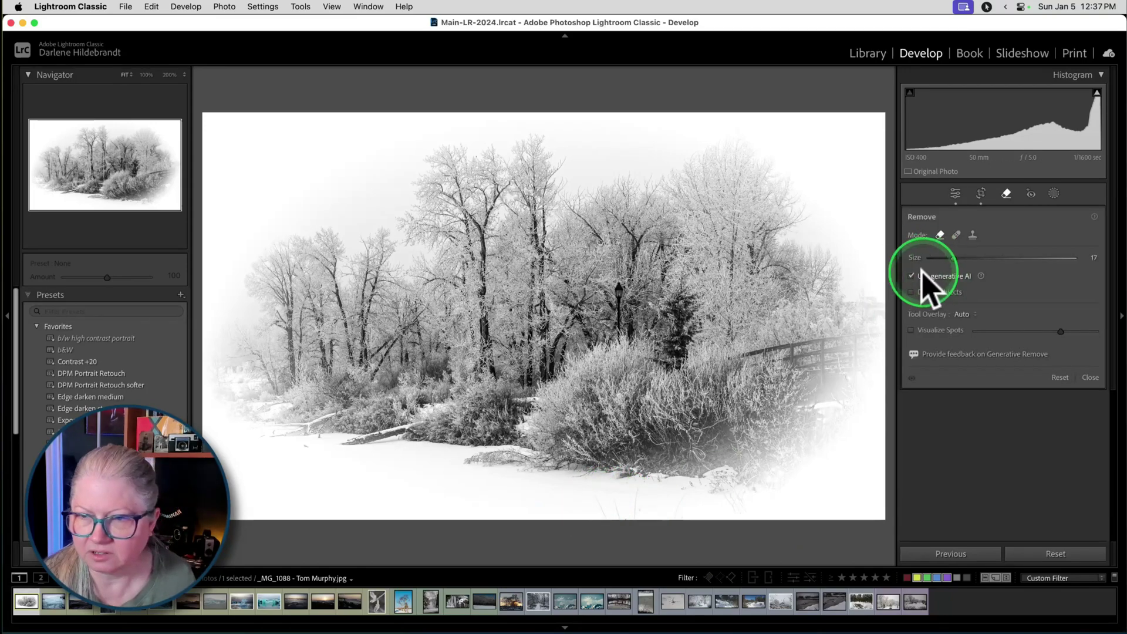
scroll(592, 499, down, 5)
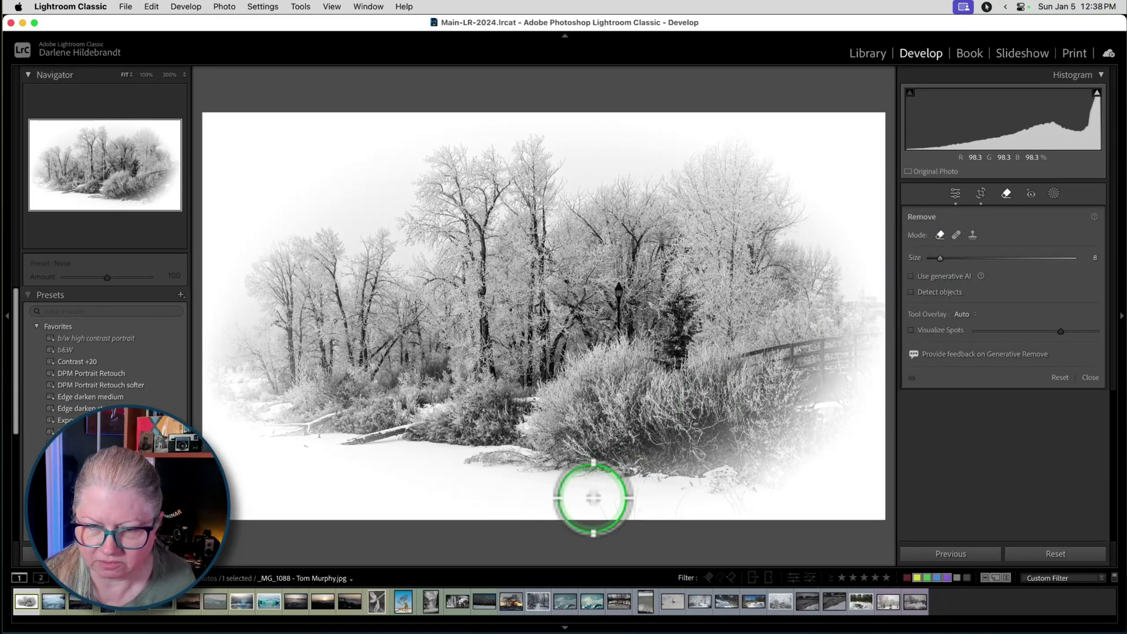
drag(594, 498, 604, 511)
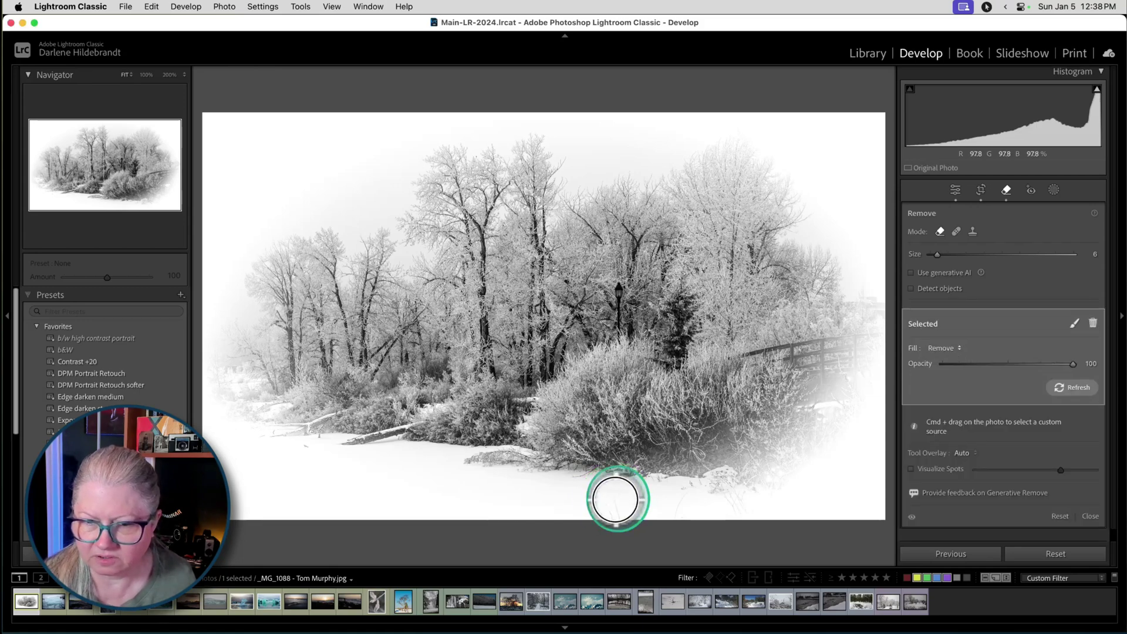
click(621, 524)
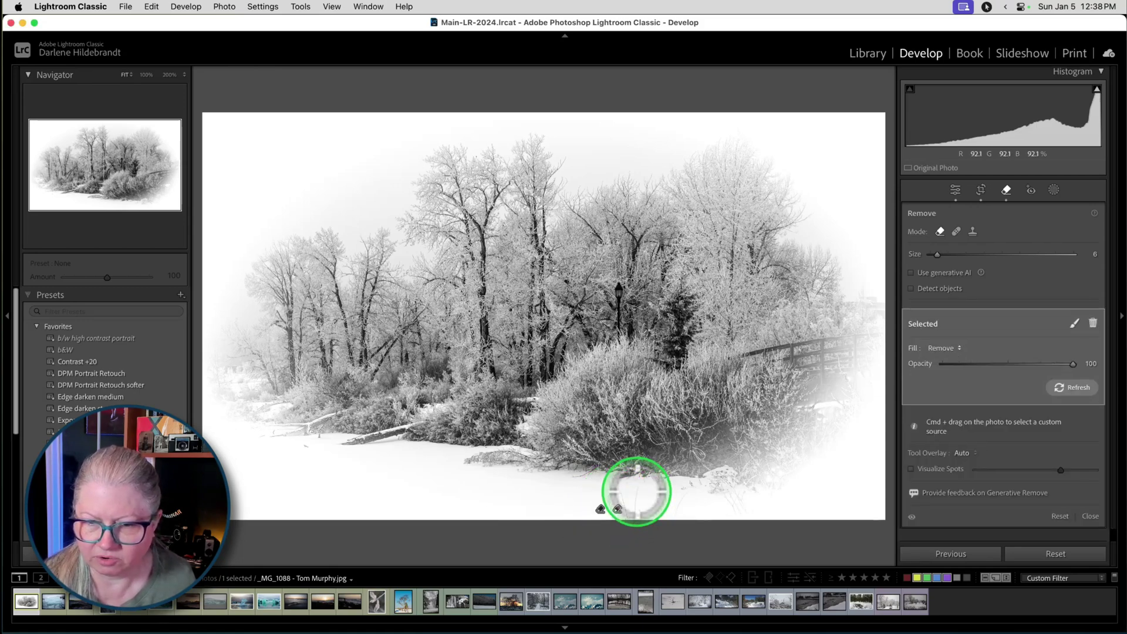
click(653, 517)
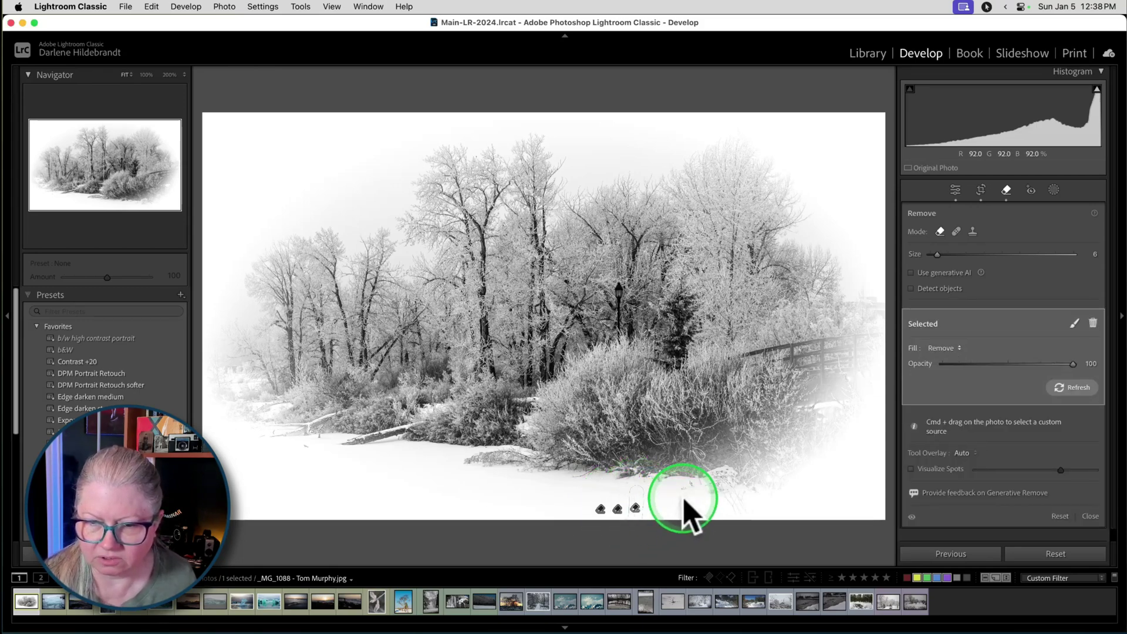
click(639, 521)
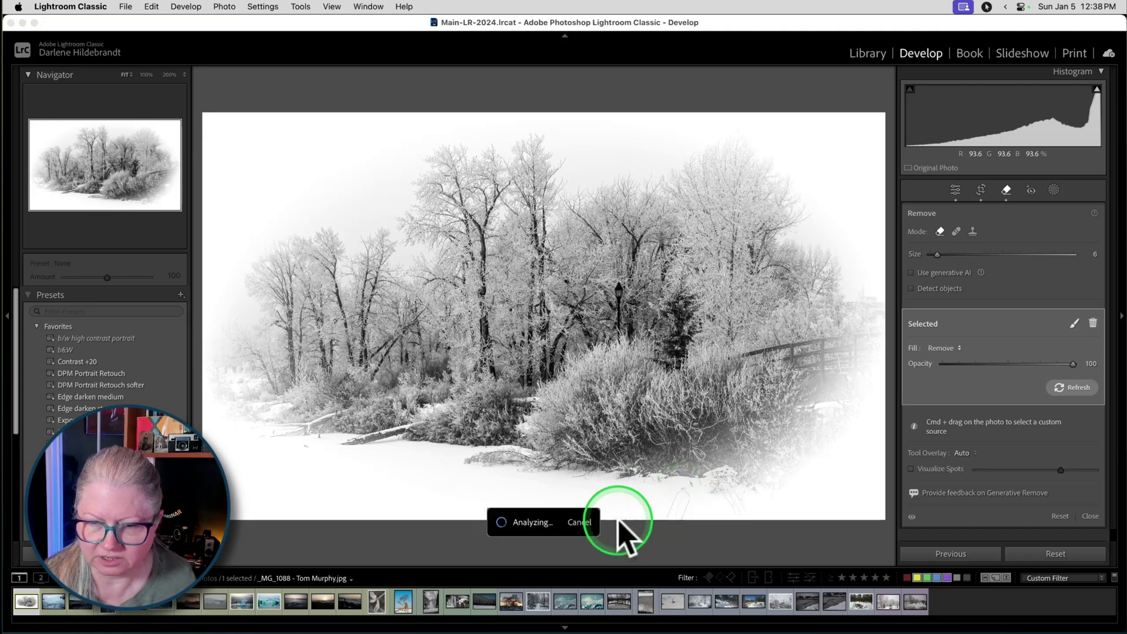
drag(580, 517, 697, 521)
drag(630, 514, 610, 511)
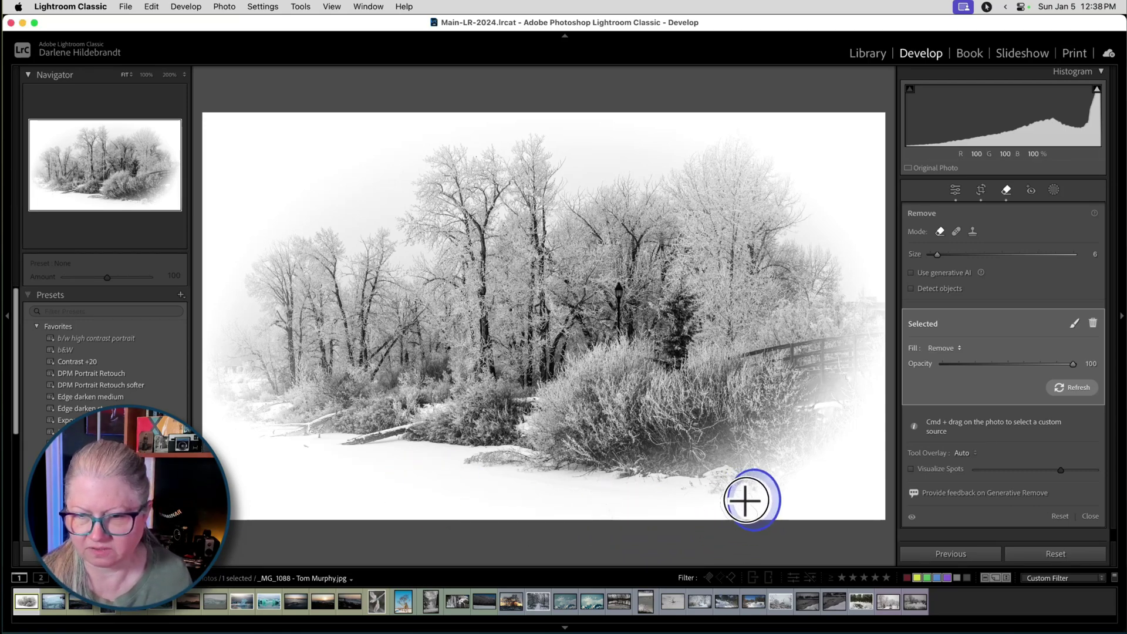
click(744, 500)
click(882, 483)
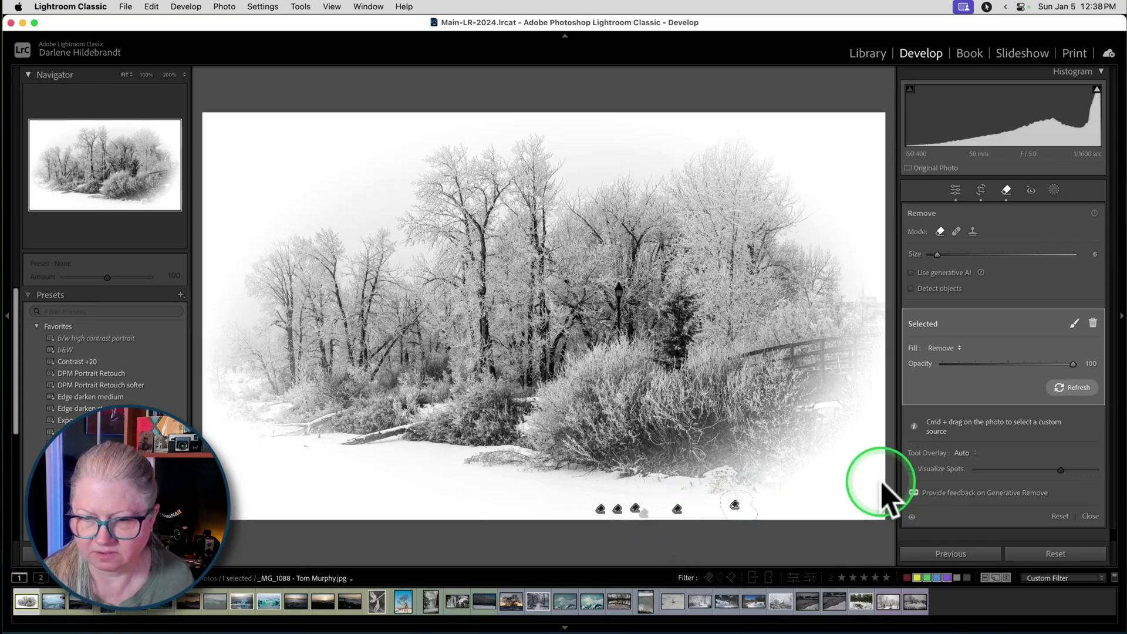
key(q)
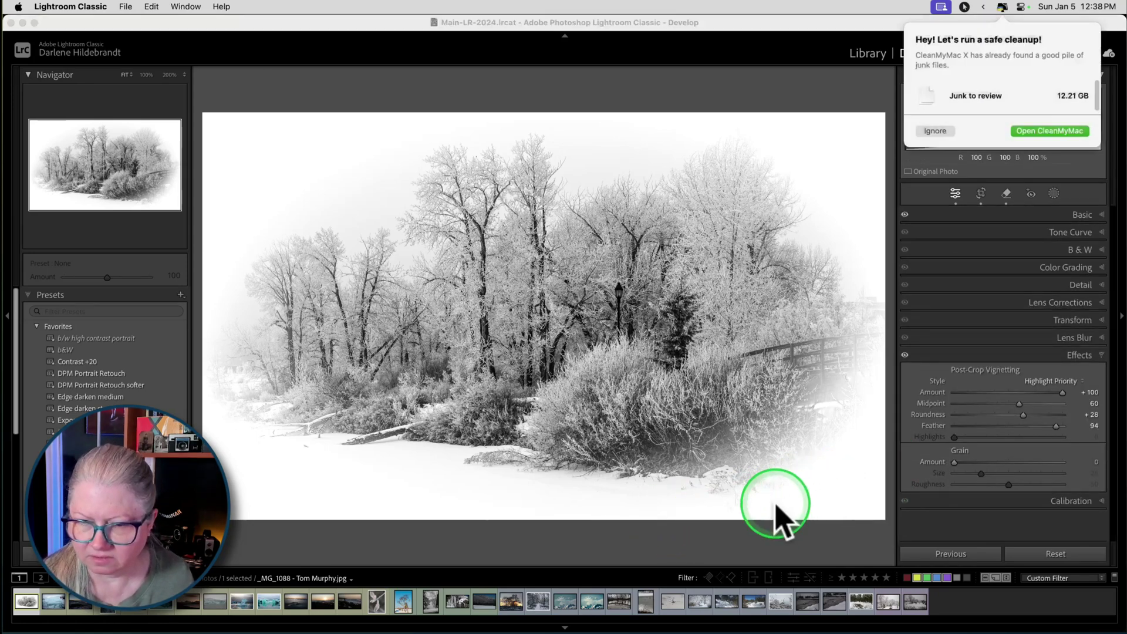
Dismiss the system notification and remove one more speck in the lower-right snow.
click(938, 131)
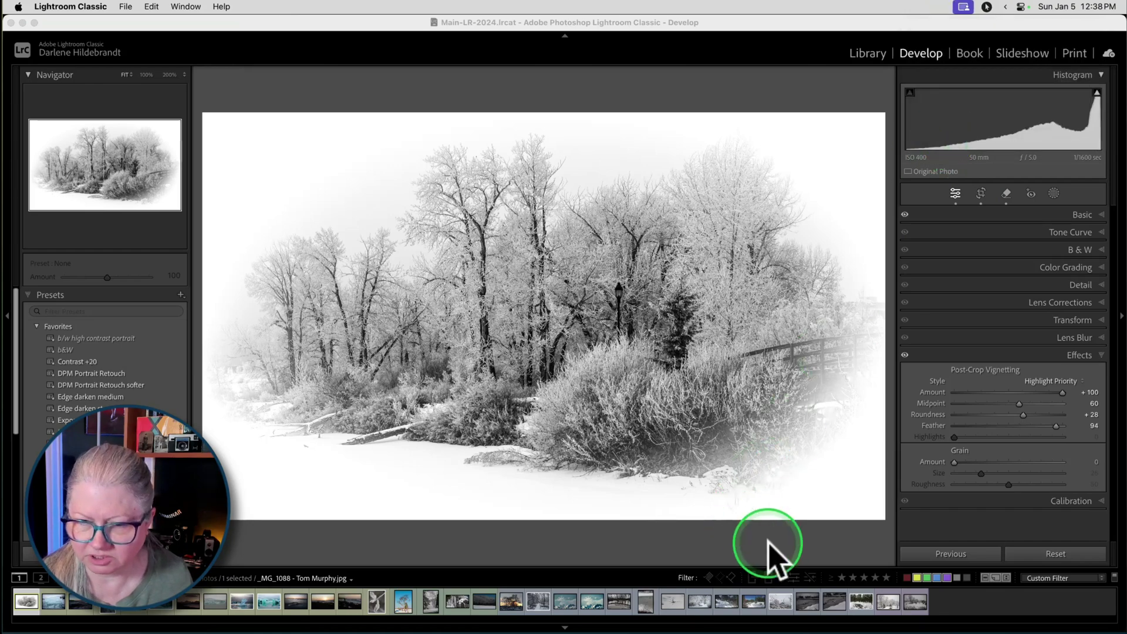
key(q)
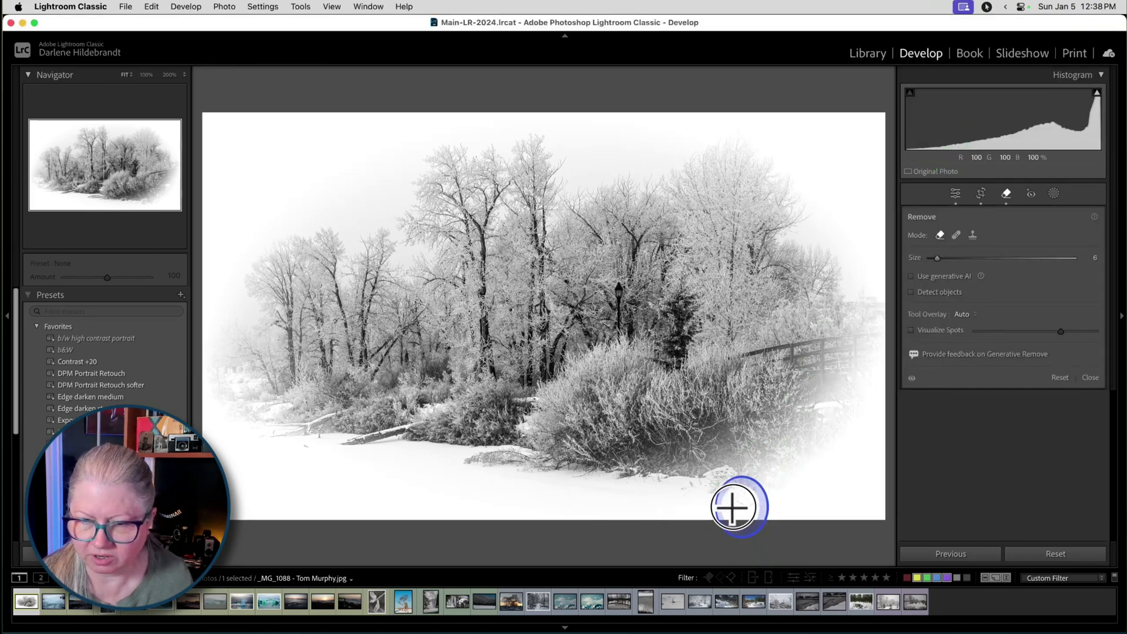
drag(734, 505, 732, 510)
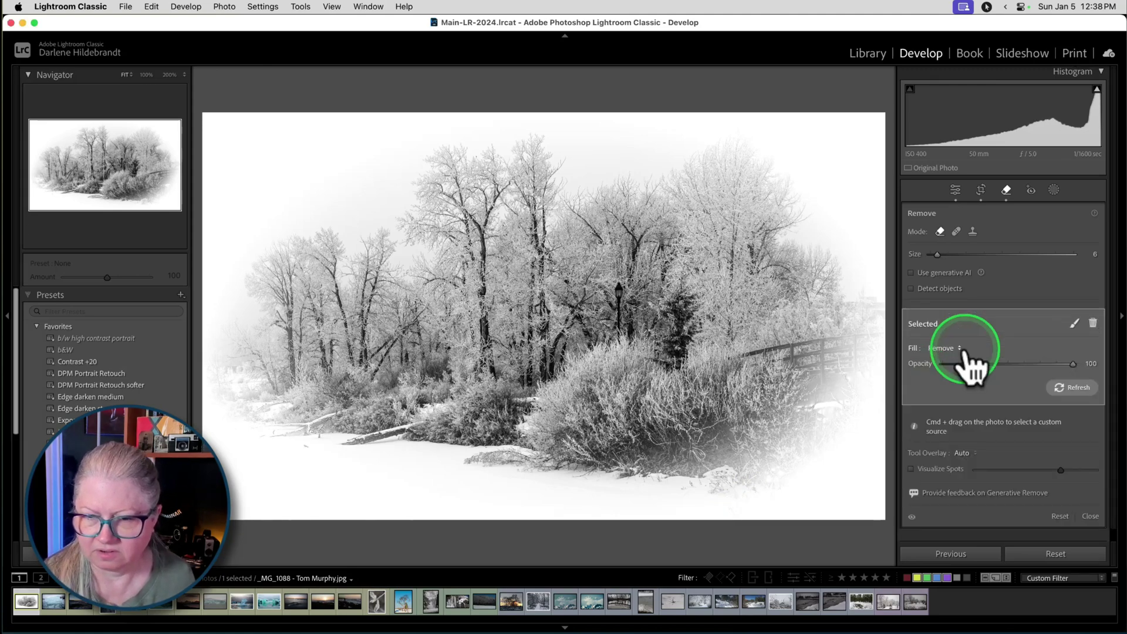
key(q)
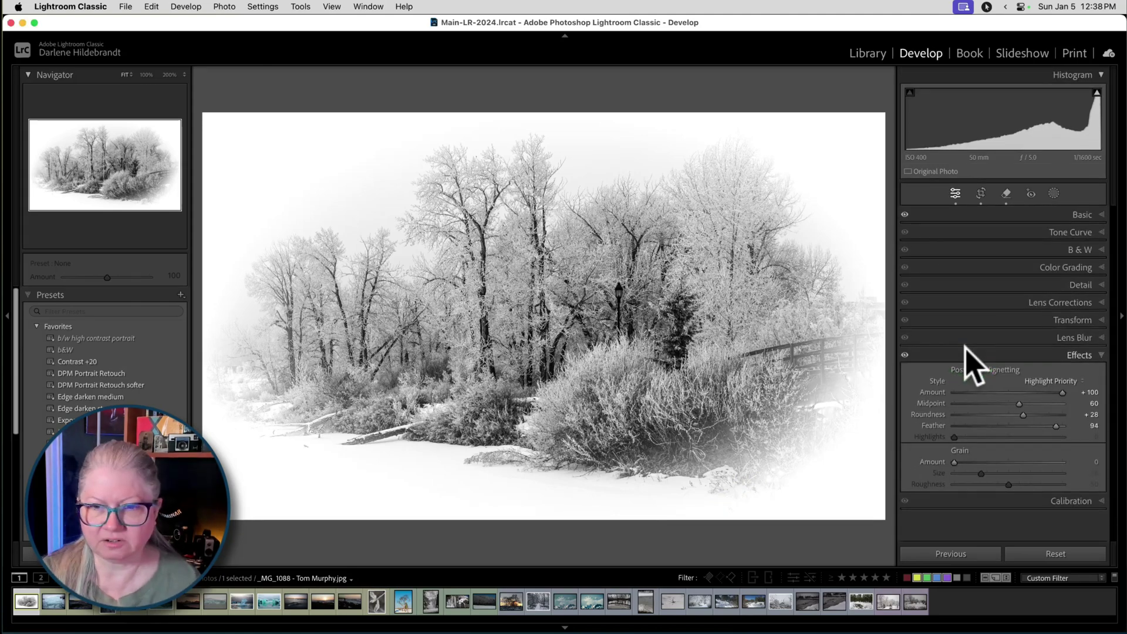
key(backslash)
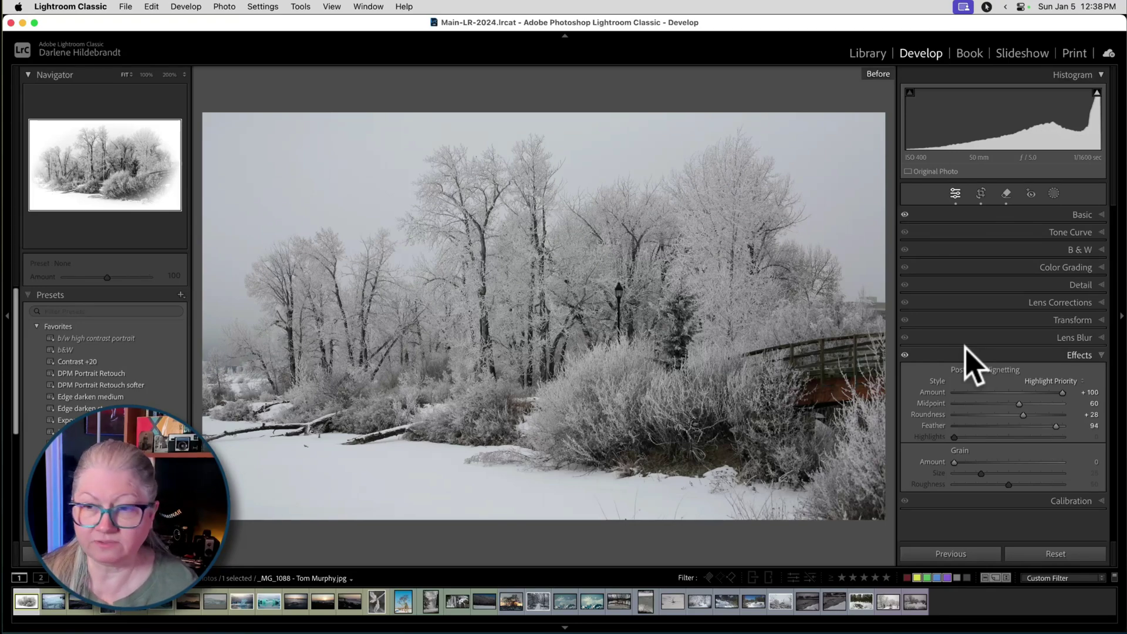
key(backslash)
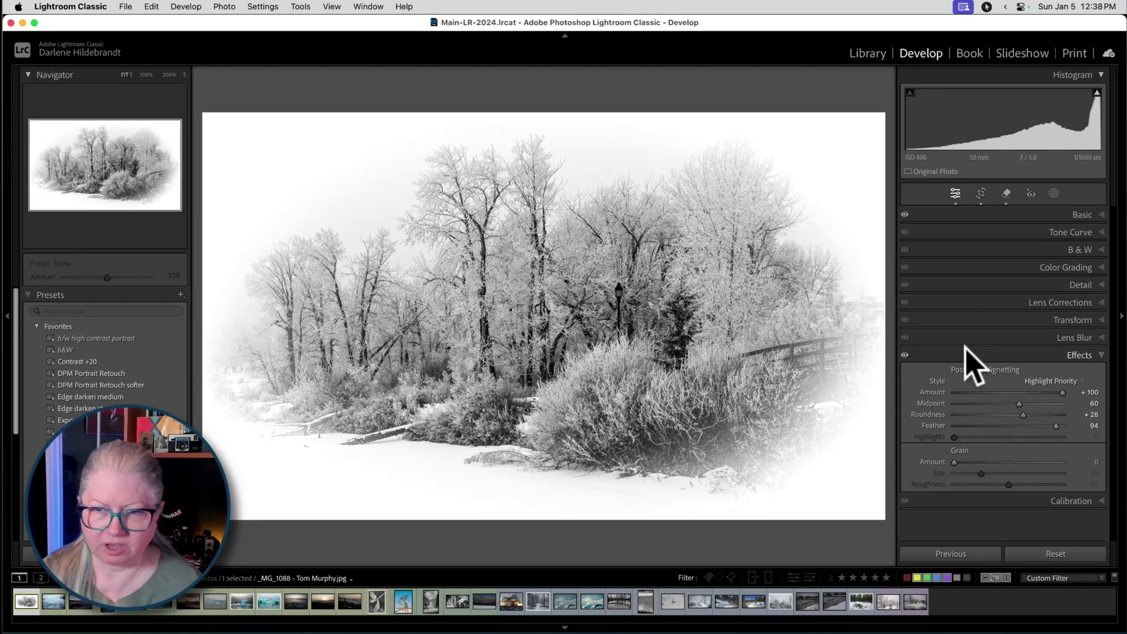
click(622, 310)
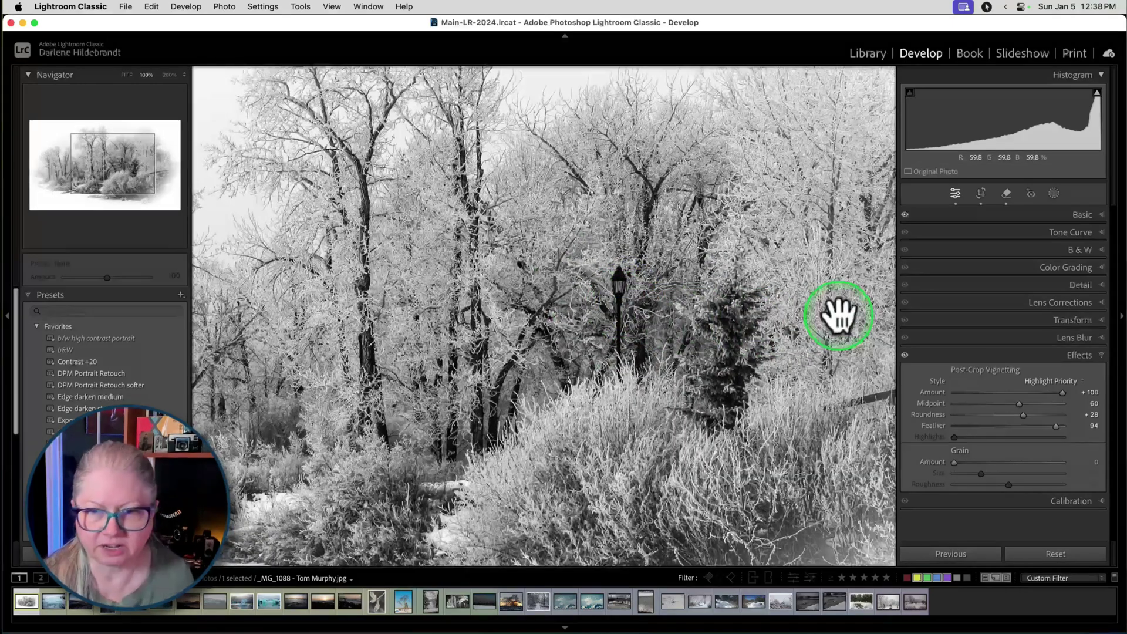
click(839, 315)
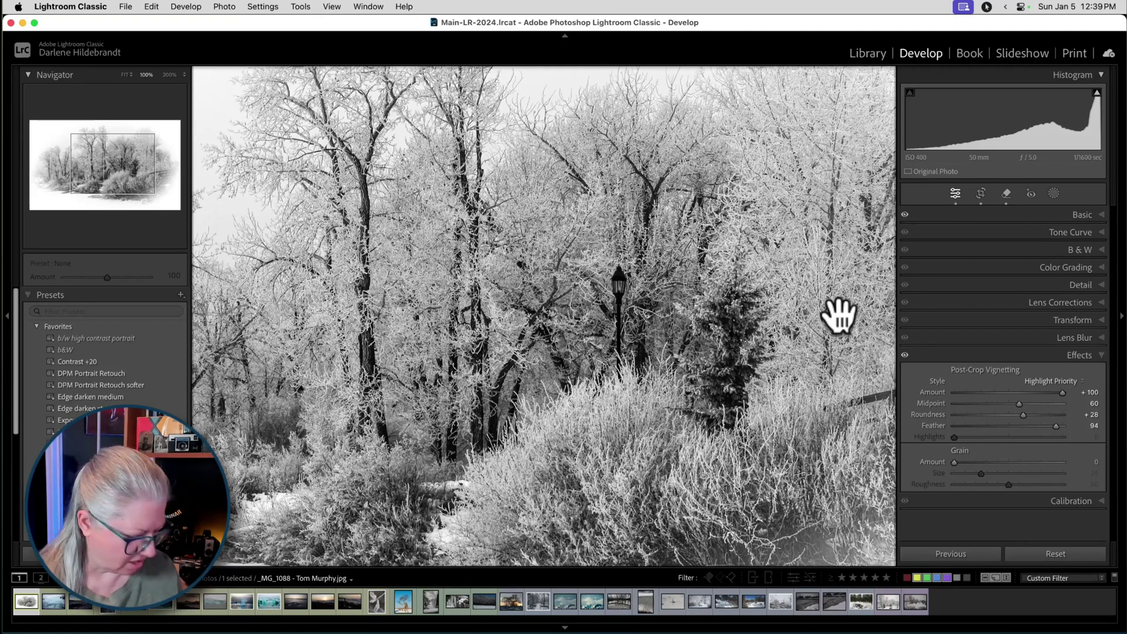
click(840, 315)
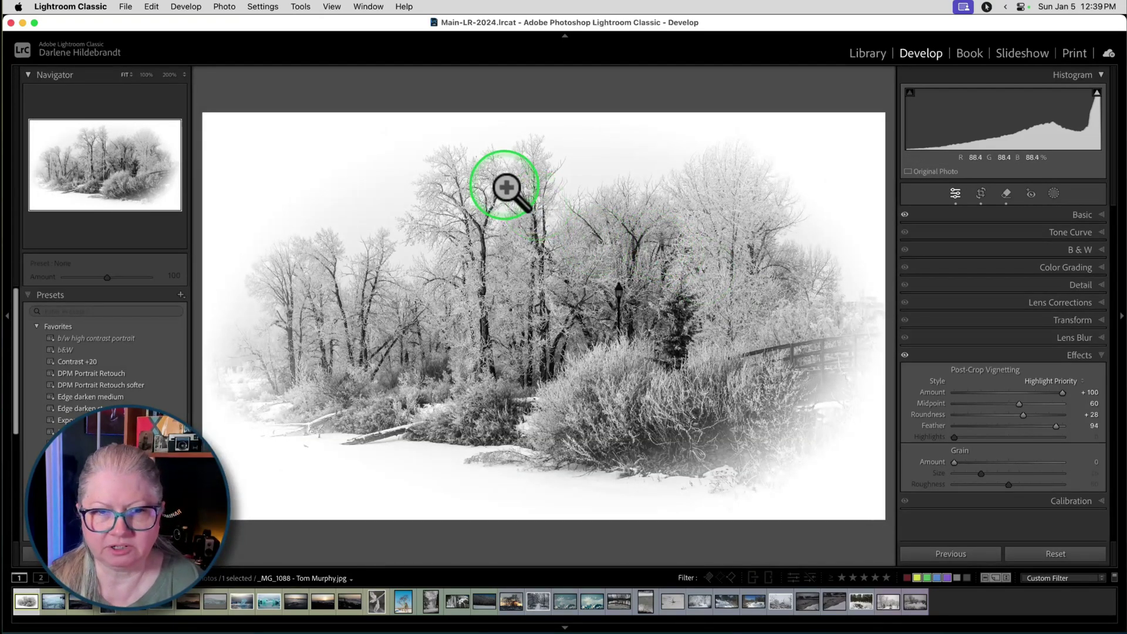
Send the photo to Luminar Neo via Edit In as a copy with Lightroom adjustments.
right_click(545, 195)
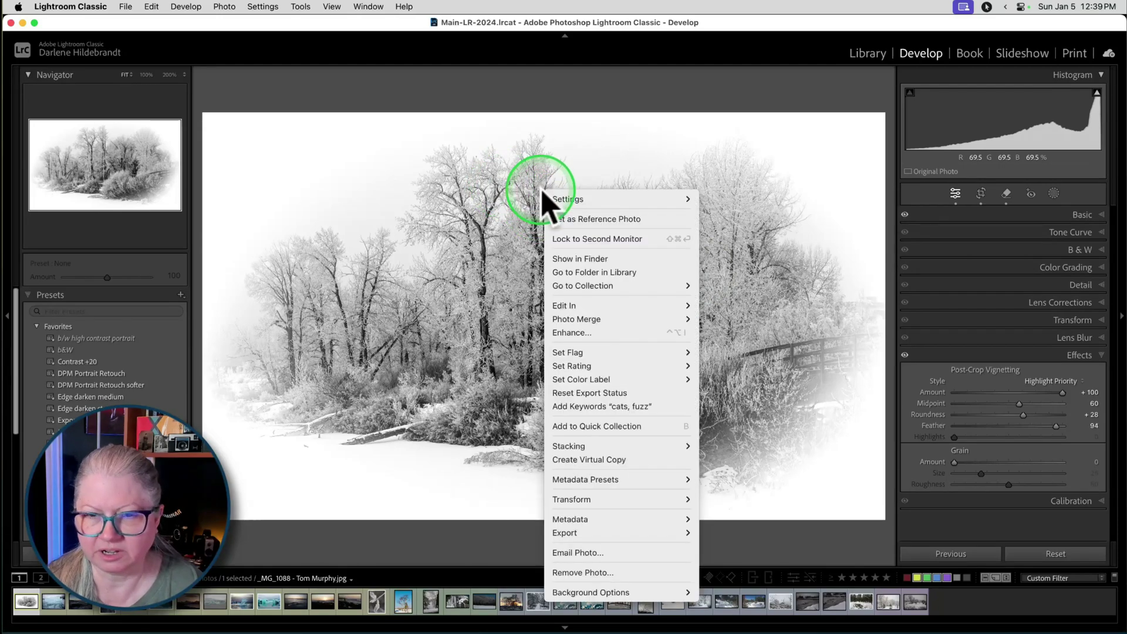
mouse_move(565, 306)
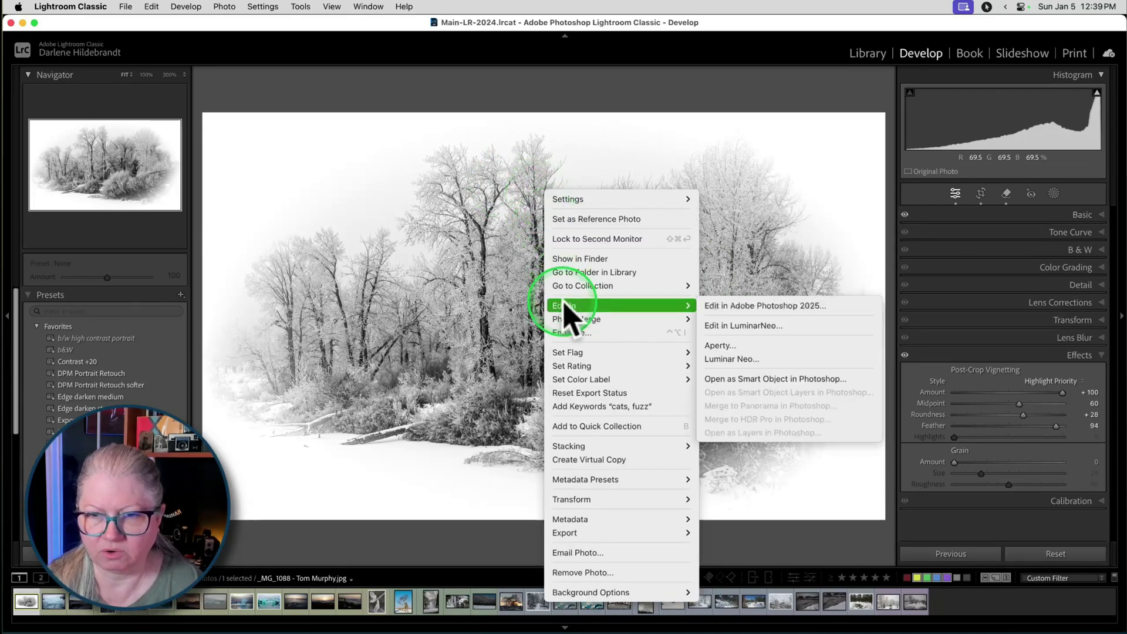
click(743, 326)
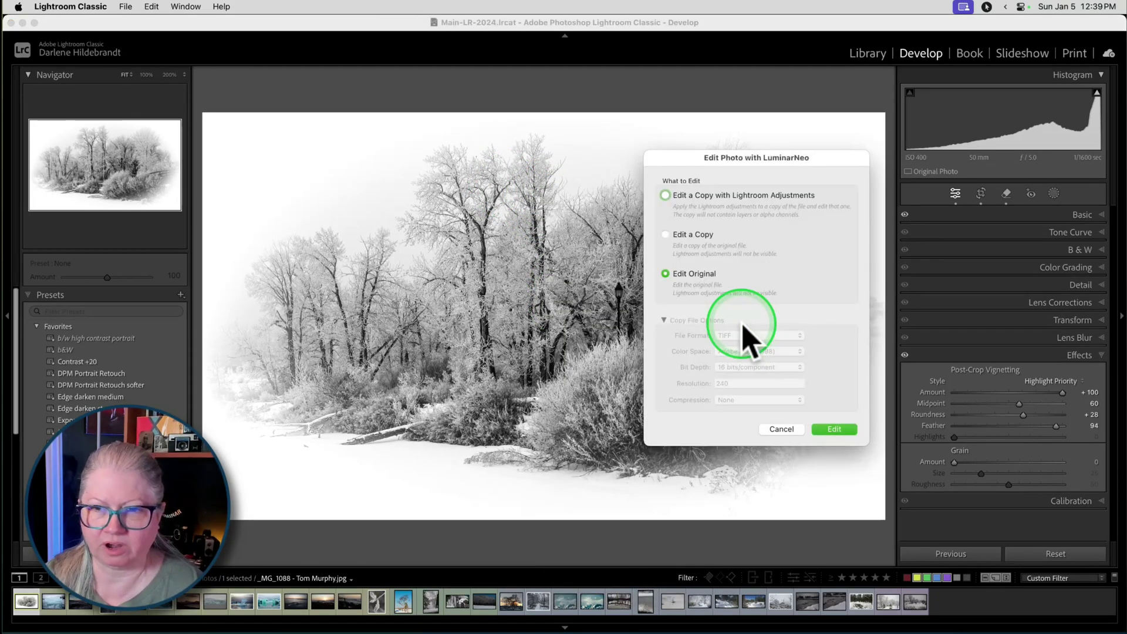
click(666, 195)
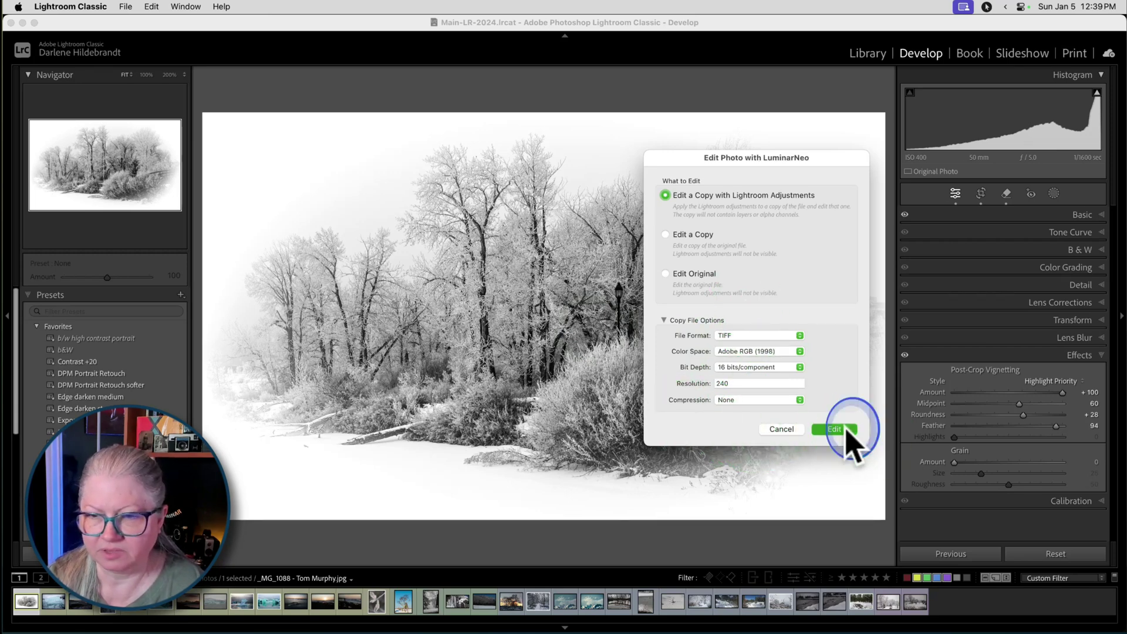
click(847, 432)
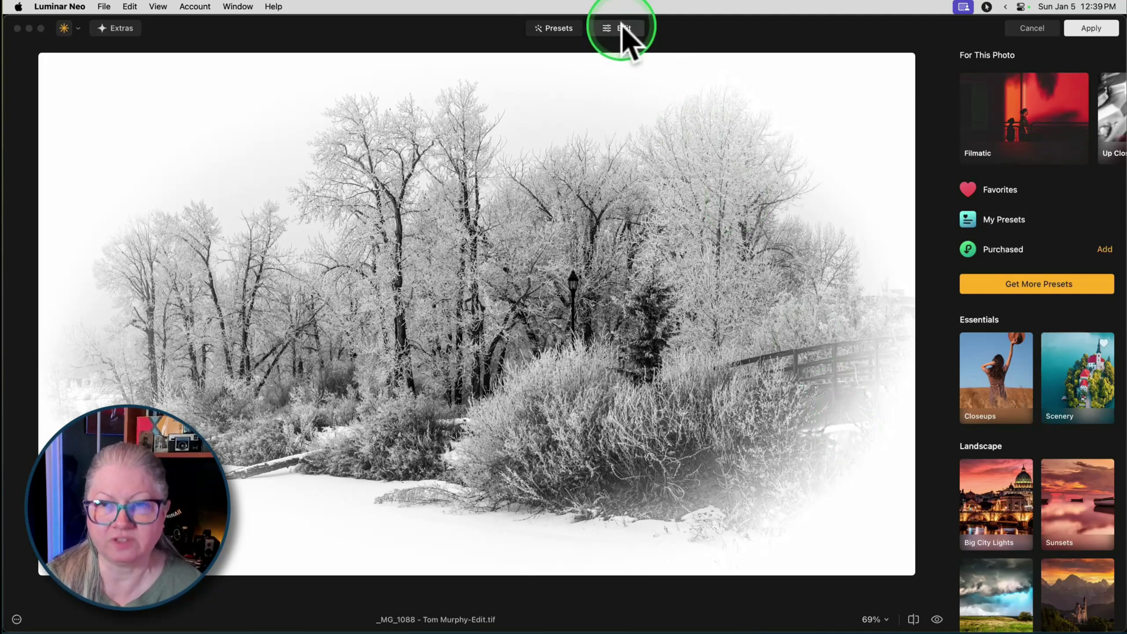
Apply the Mystical effect, raise its Amount, and toggle it to compare.
click(621, 29)
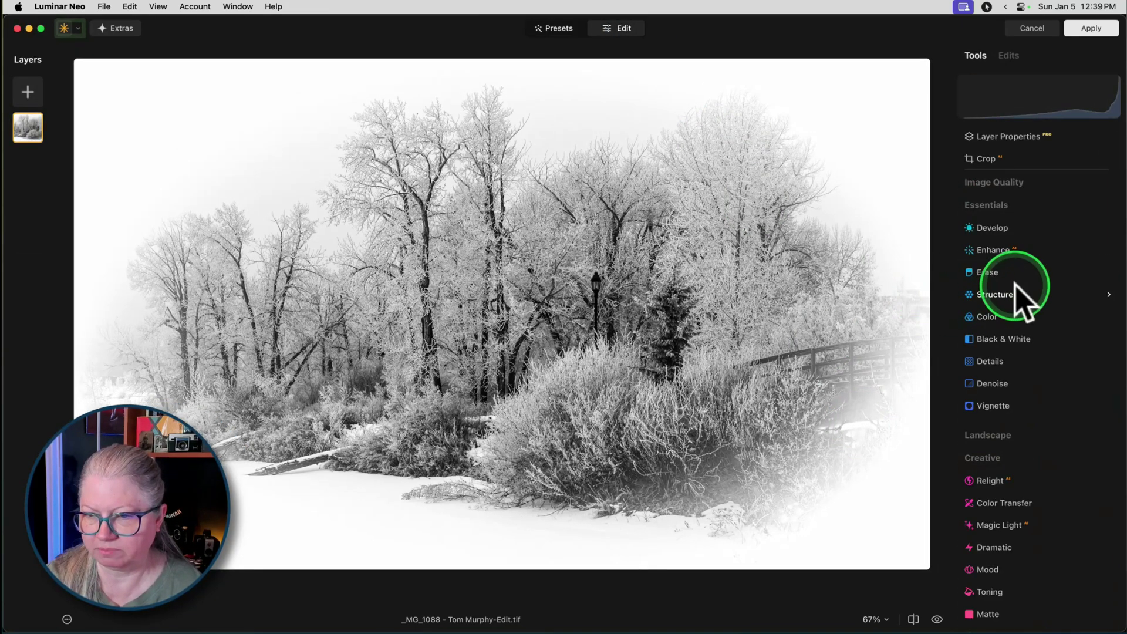
scroll(1016, 299, down, 5)
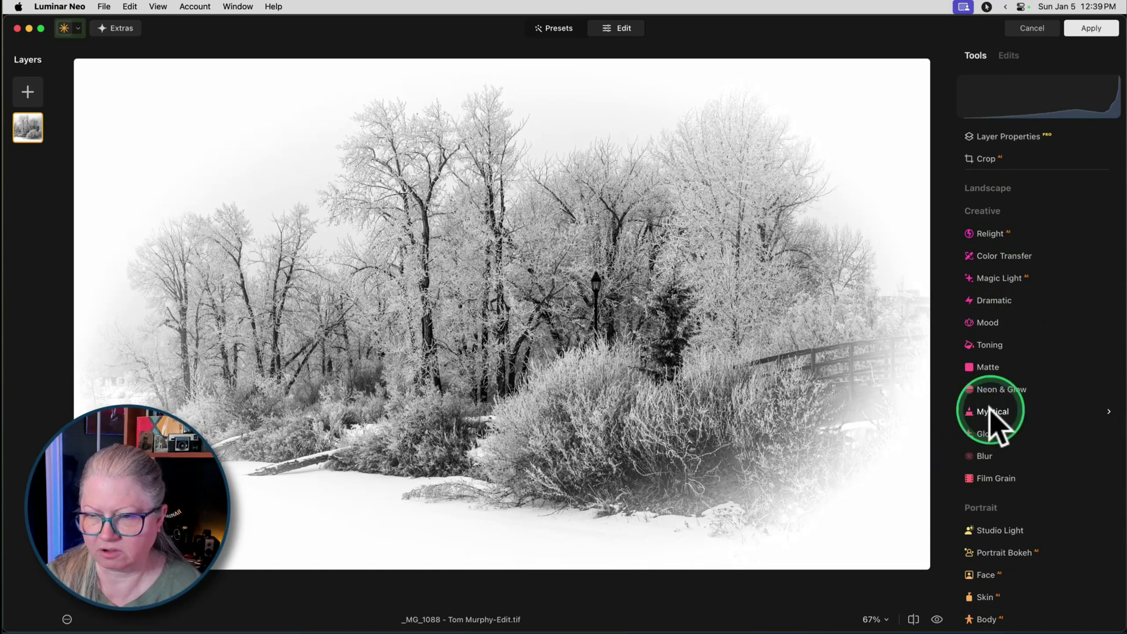
click(993, 414)
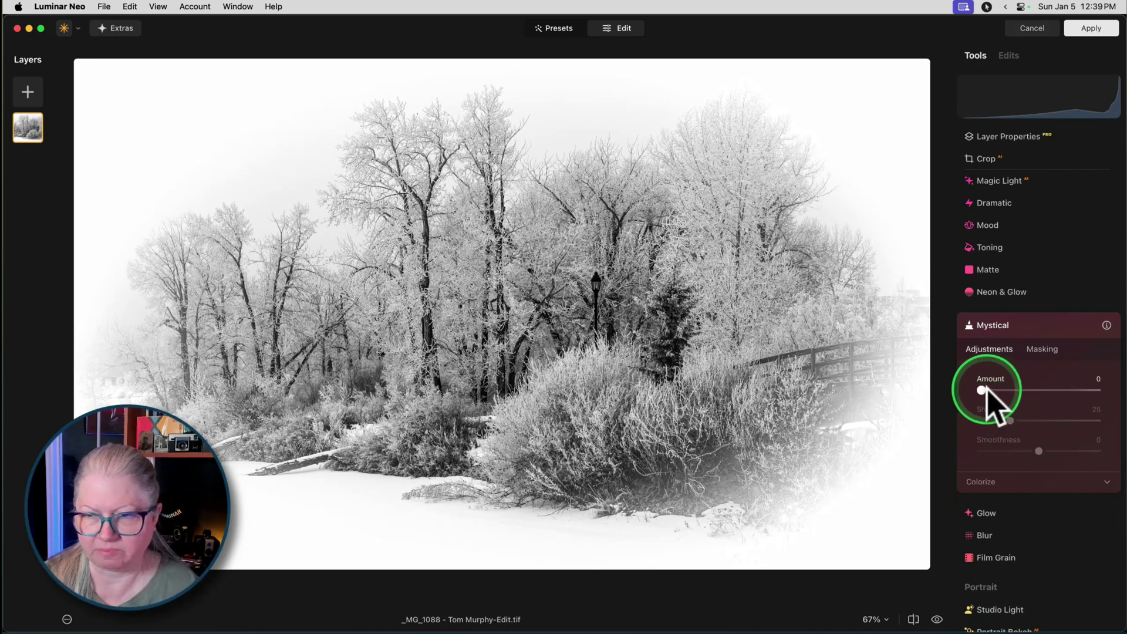
drag(986, 392, 1053, 393)
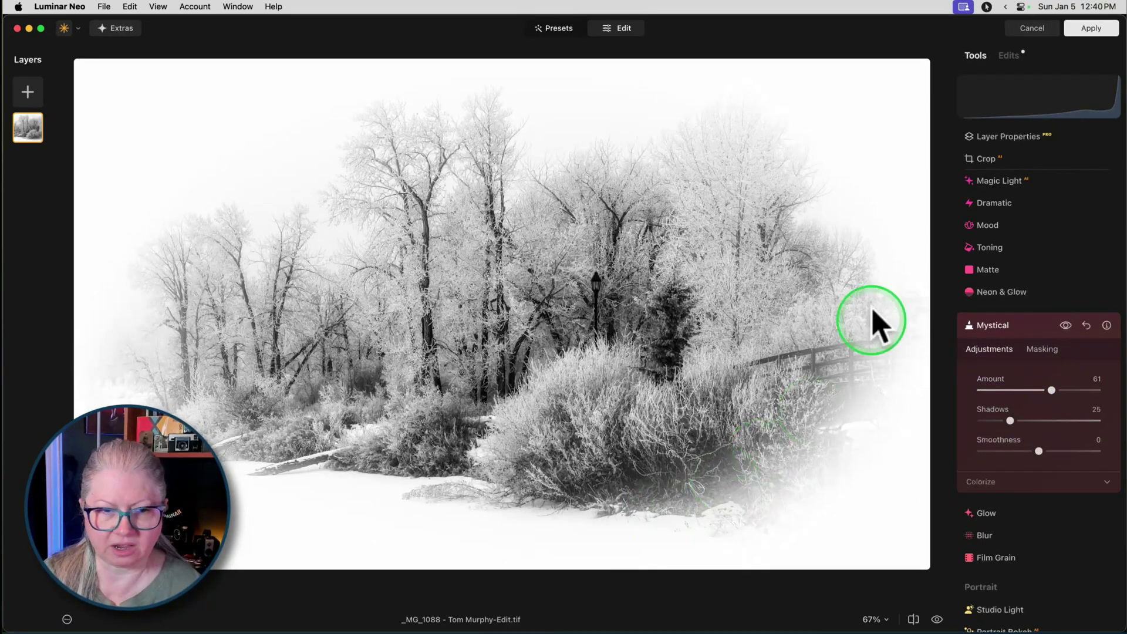
click(1066, 326)
click(1066, 326)
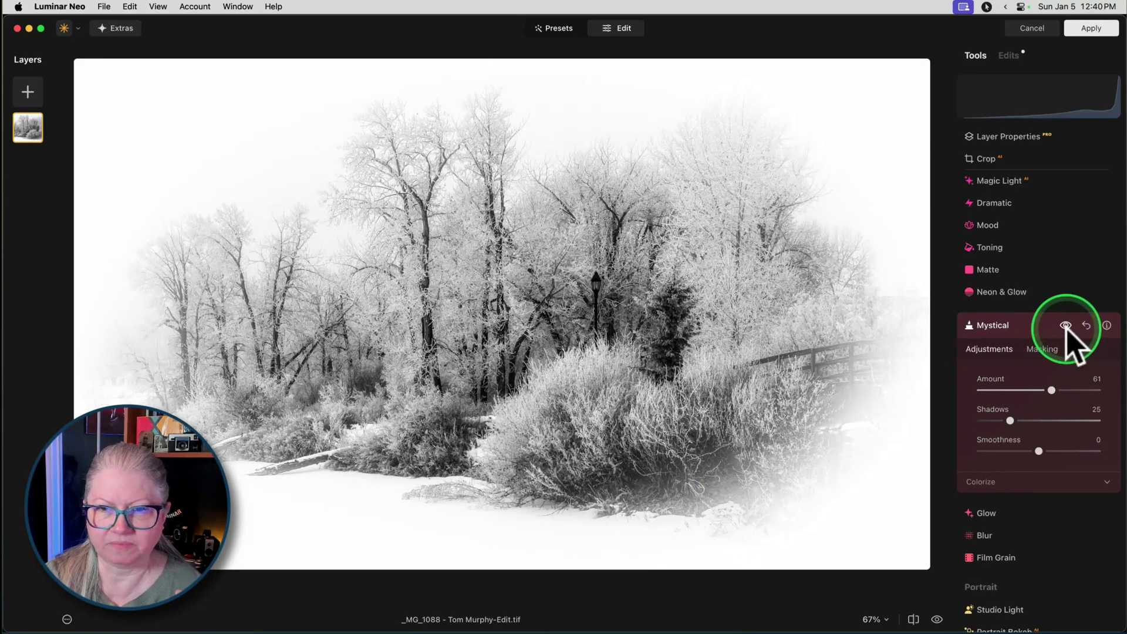
click(1065, 327)
click(1066, 326)
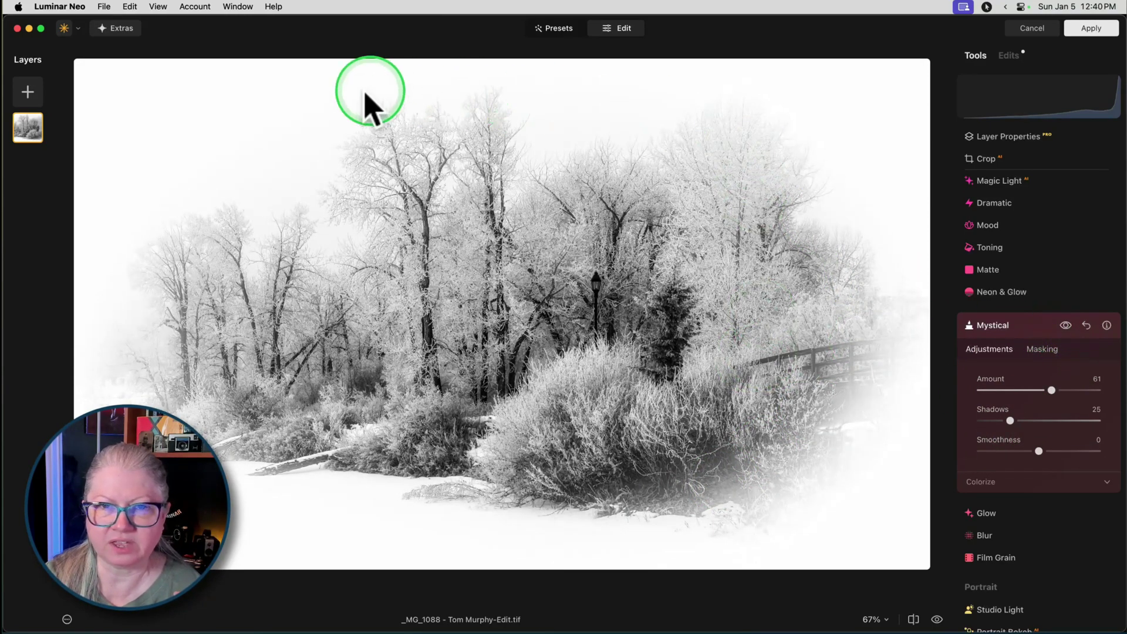
Raise the Mystical Shadows to 73 and compare the result with the effect off.
click(1002, 483)
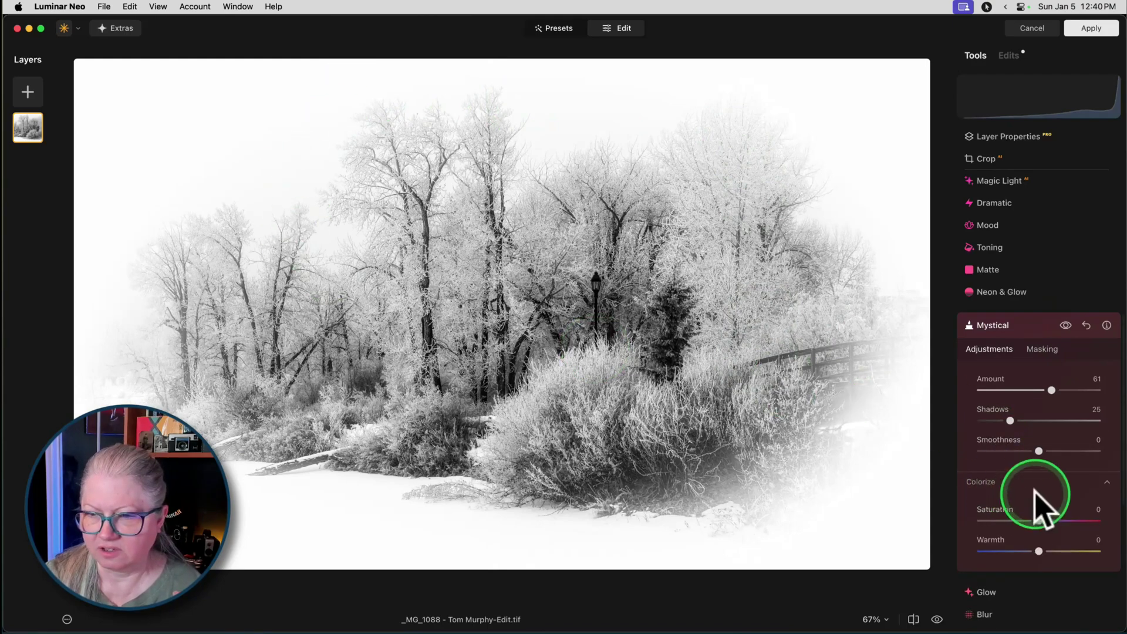
drag(1010, 421, 1020, 390)
click(1066, 326)
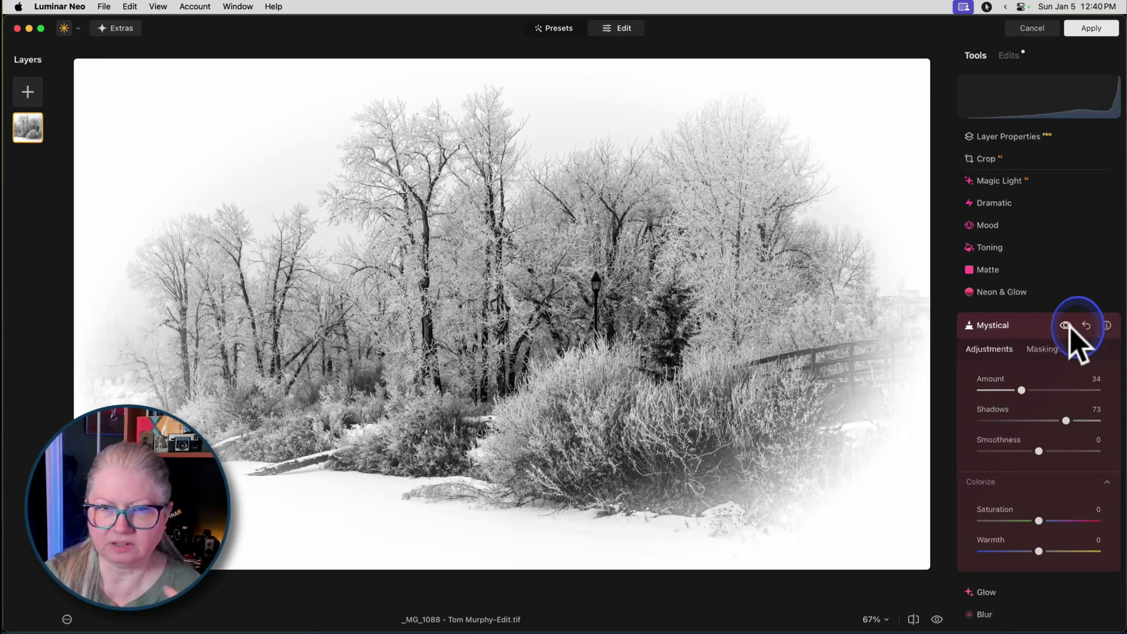
click(1066, 327)
click(1067, 328)
click(1065, 328)
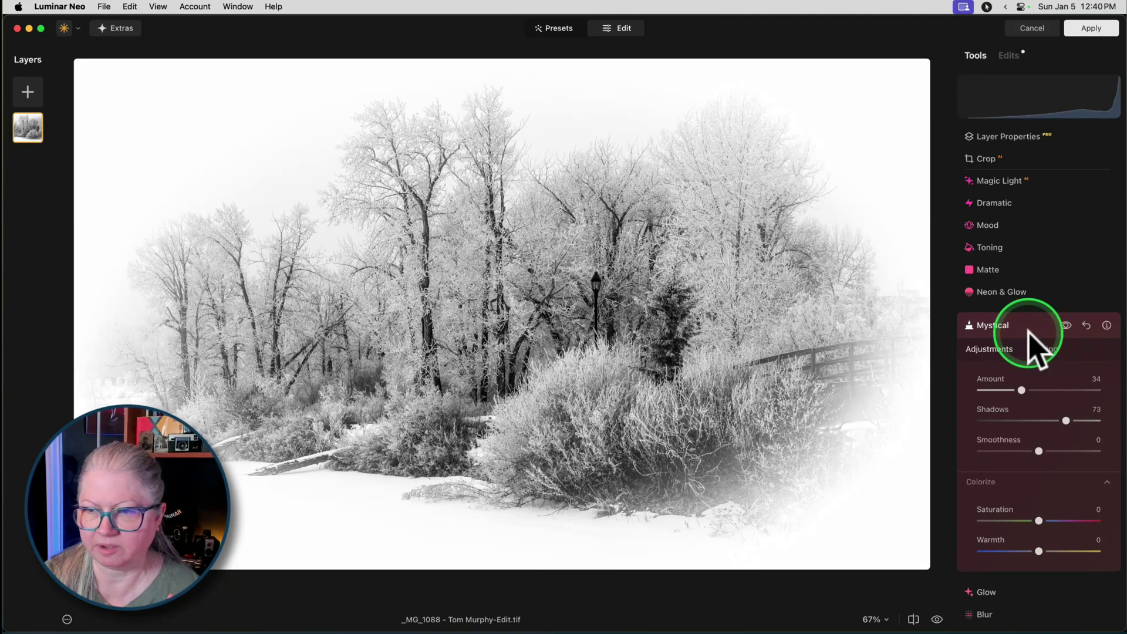
click(1030, 330)
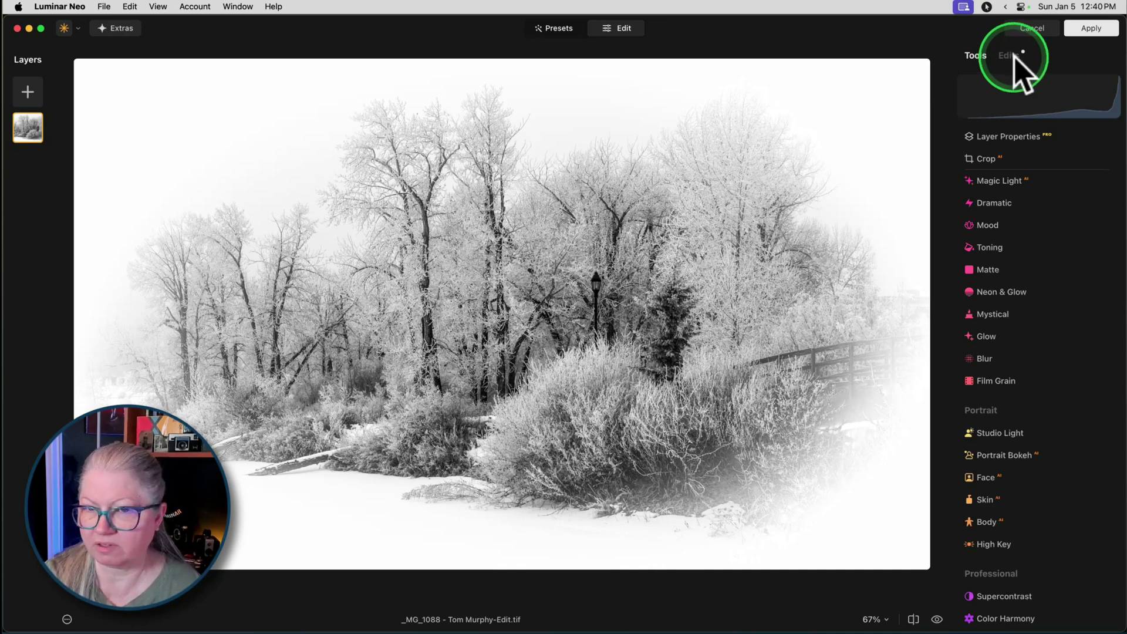
Add a duplicate top layer and remove the Mystical effect from it.
click(39, 146)
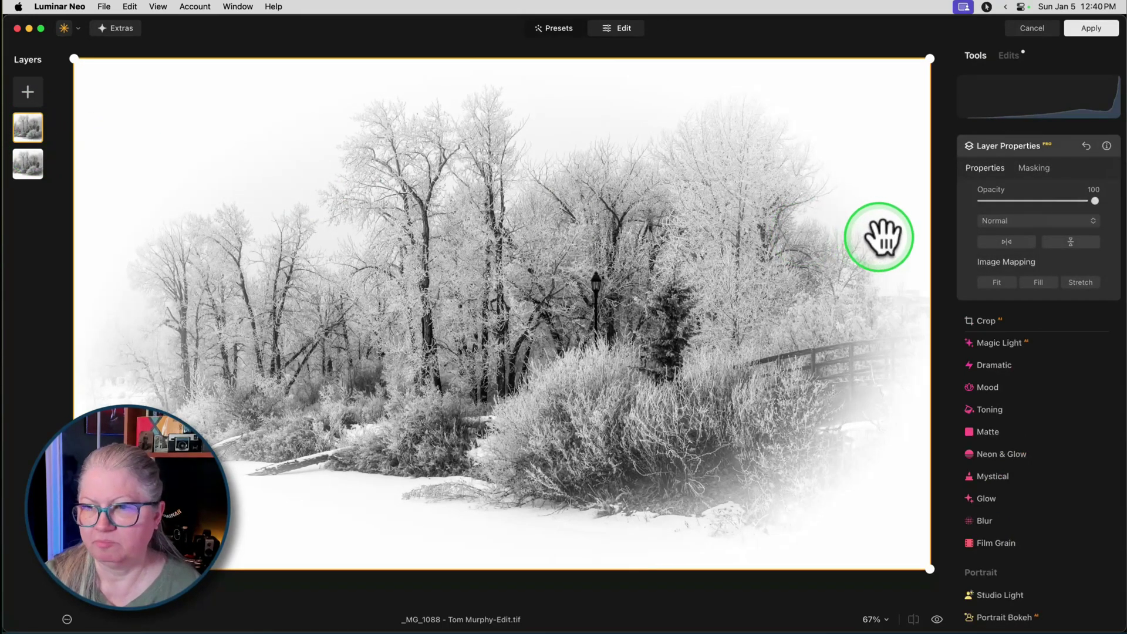
click(1055, 146)
click(1010, 55)
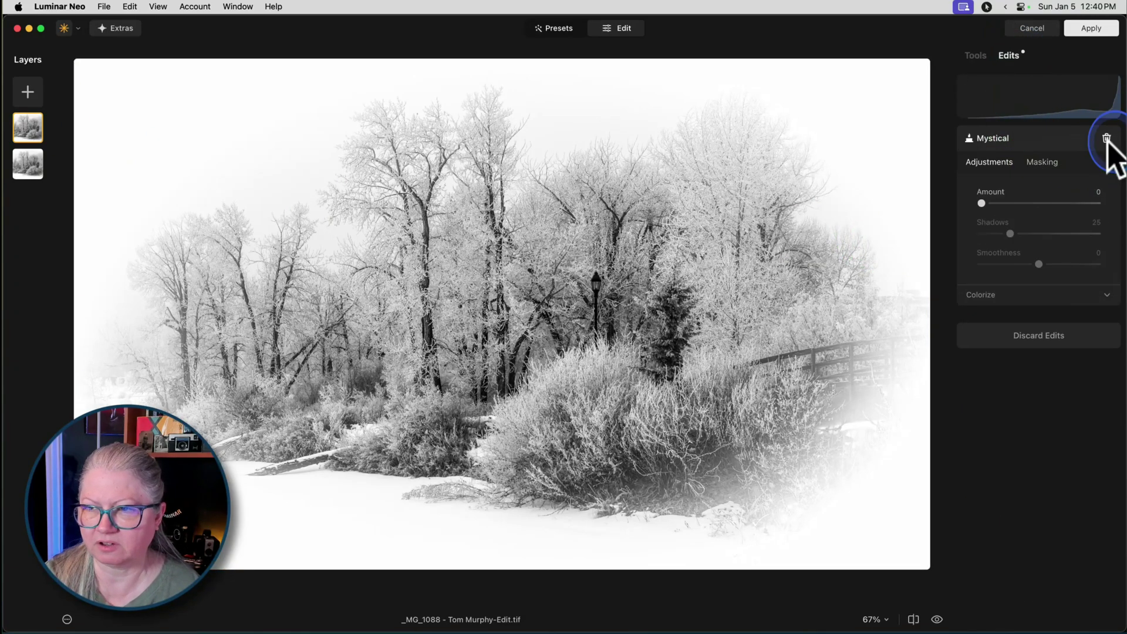
click(1107, 139)
click(977, 55)
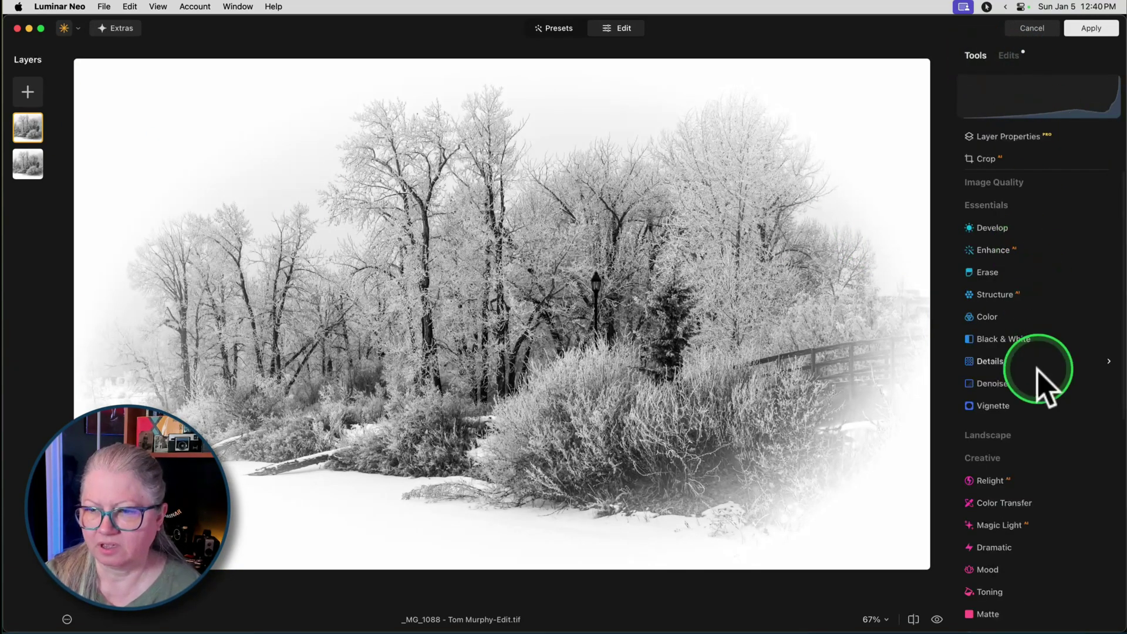
Apply Glow as an Orton Effect, raising Amount and cutting Brightness to about -85.
scroll(1042, 382, down, 10)
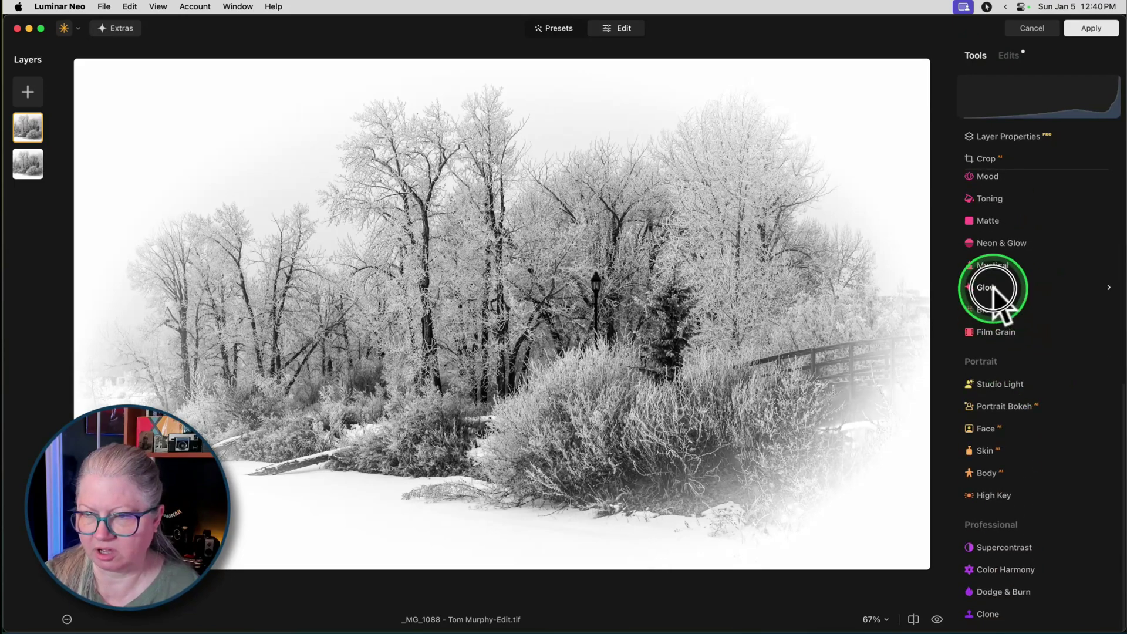
click(989, 289)
click(1029, 352)
click(1037, 396)
click(1007, 415)
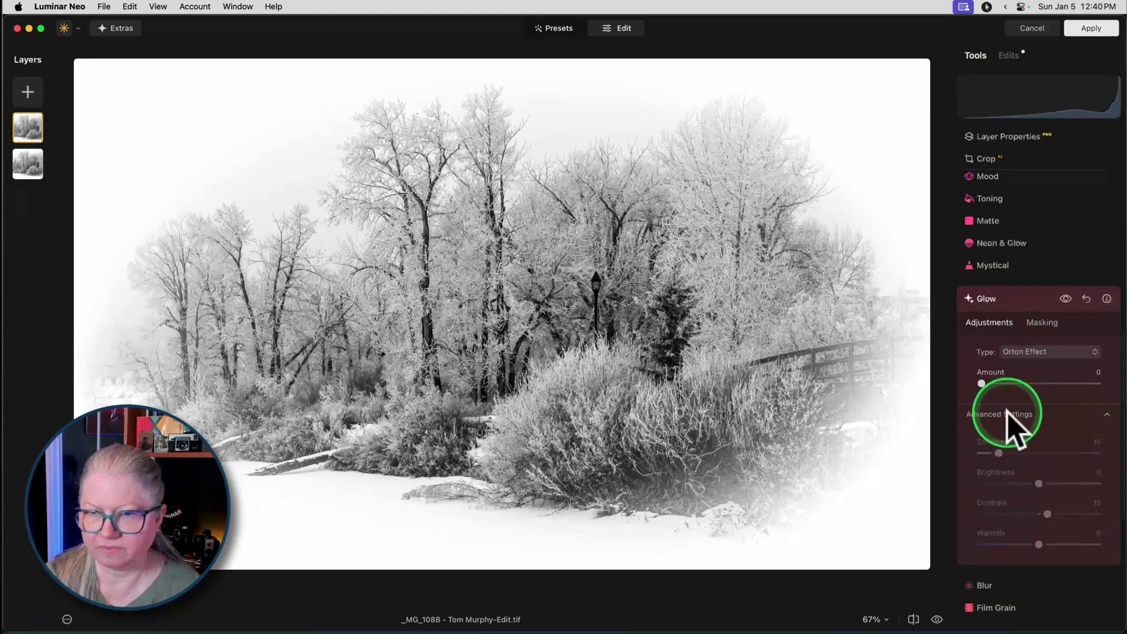
drag(981, 383, 1024, 384)
drag(1039, 484, 990, 483)
click(1066, 299)
Toggle the glow off and on to compare the photo with and without it.
click(1066, 299)
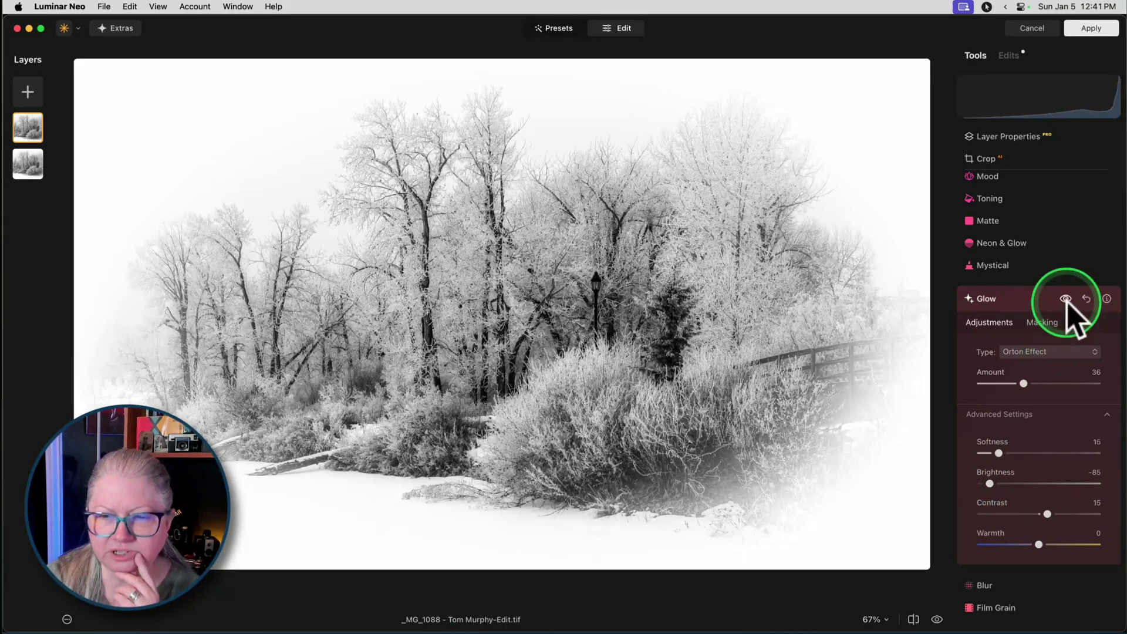
click(1066, 299)
click(1066, 299)
click(1066, 300)
click(1067, 299)
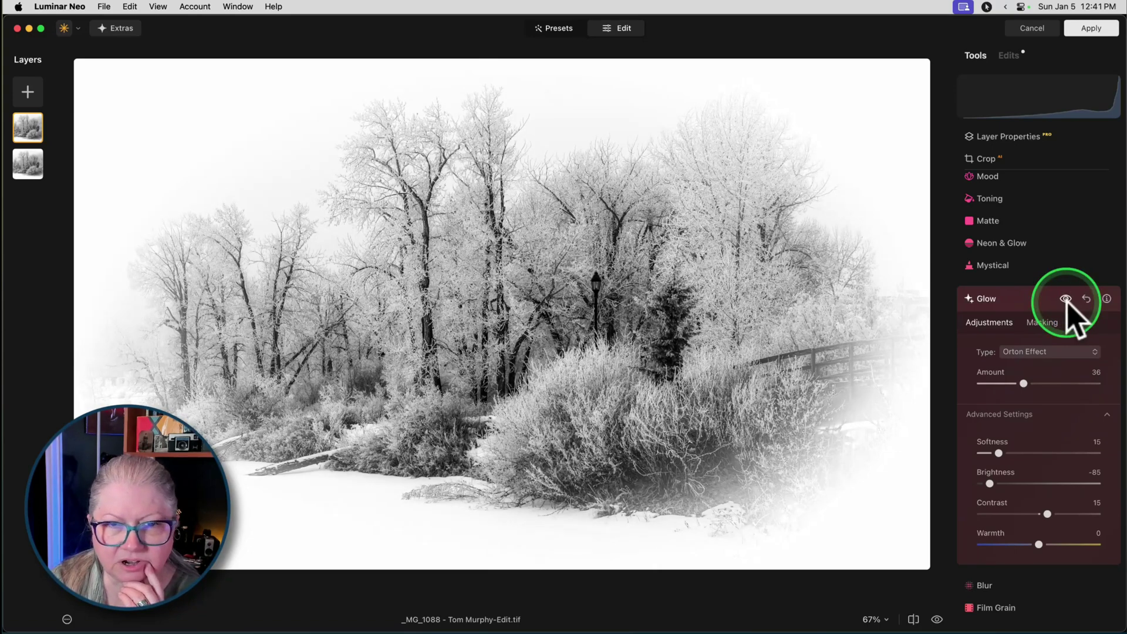
click(1067, 299)
click(1066, 300)
click(991, 483)
Set glow Brightness to -96, Contrast to -13 and Amount to 49.
drag(992, 484, 984, 483)
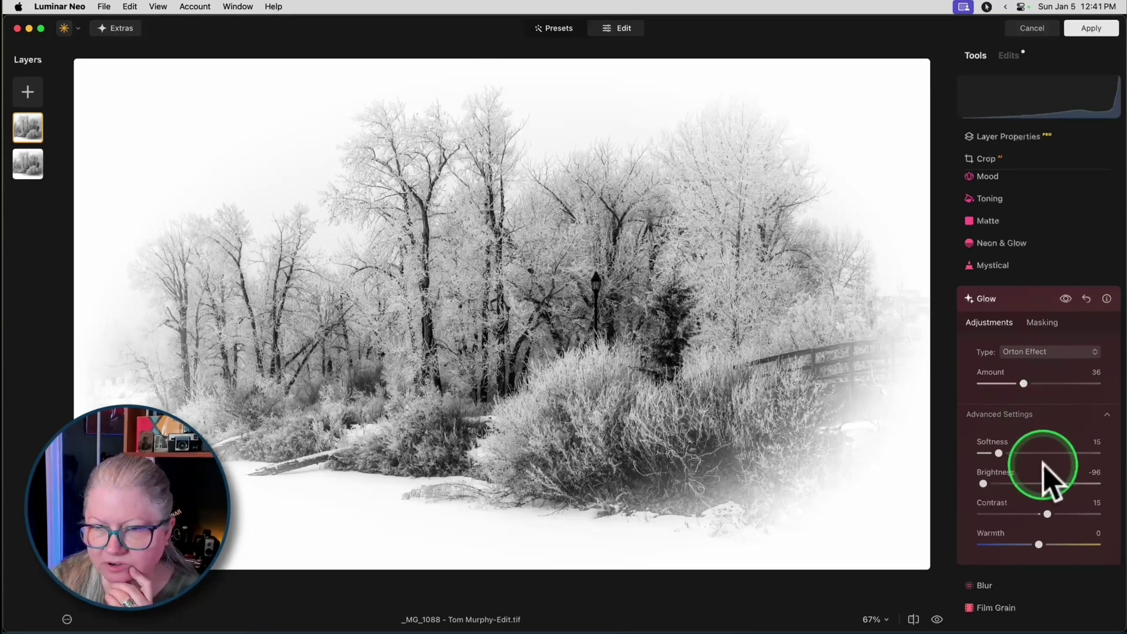
drag(1048, 515, 1033, 515)
drag(1025, 383, 1039, 385)
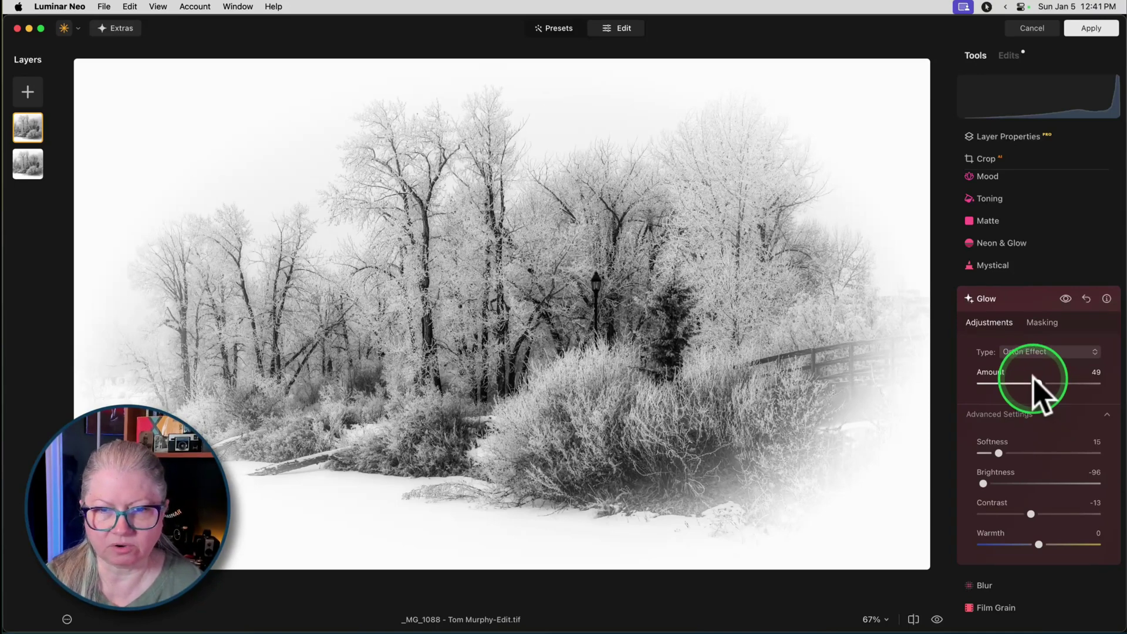
click(1033, 303)
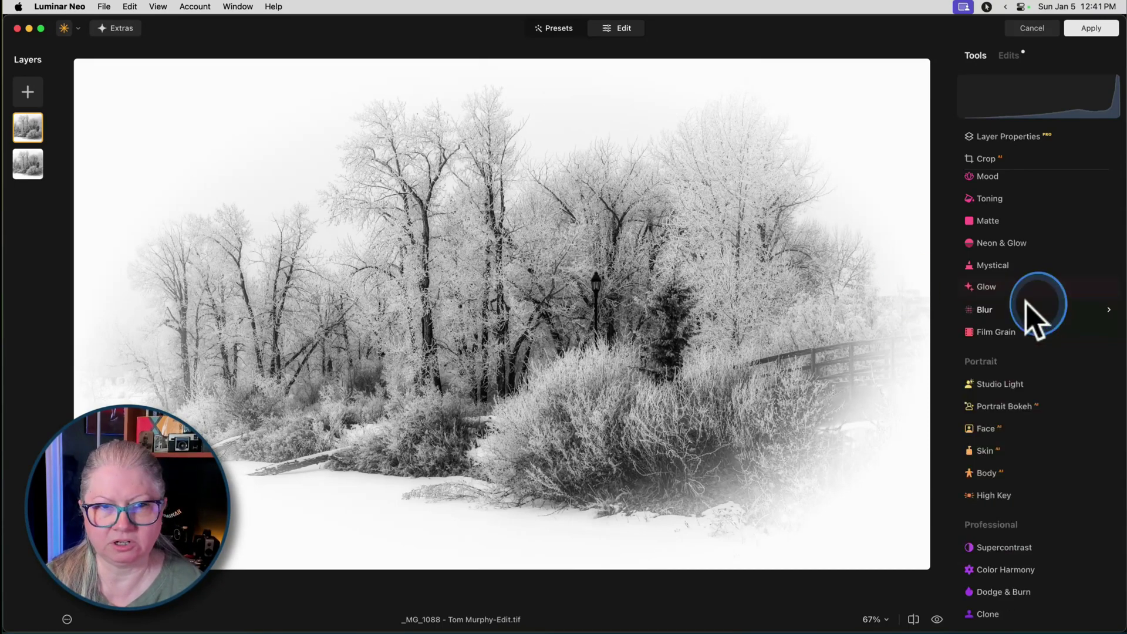
right_click(30, 121)
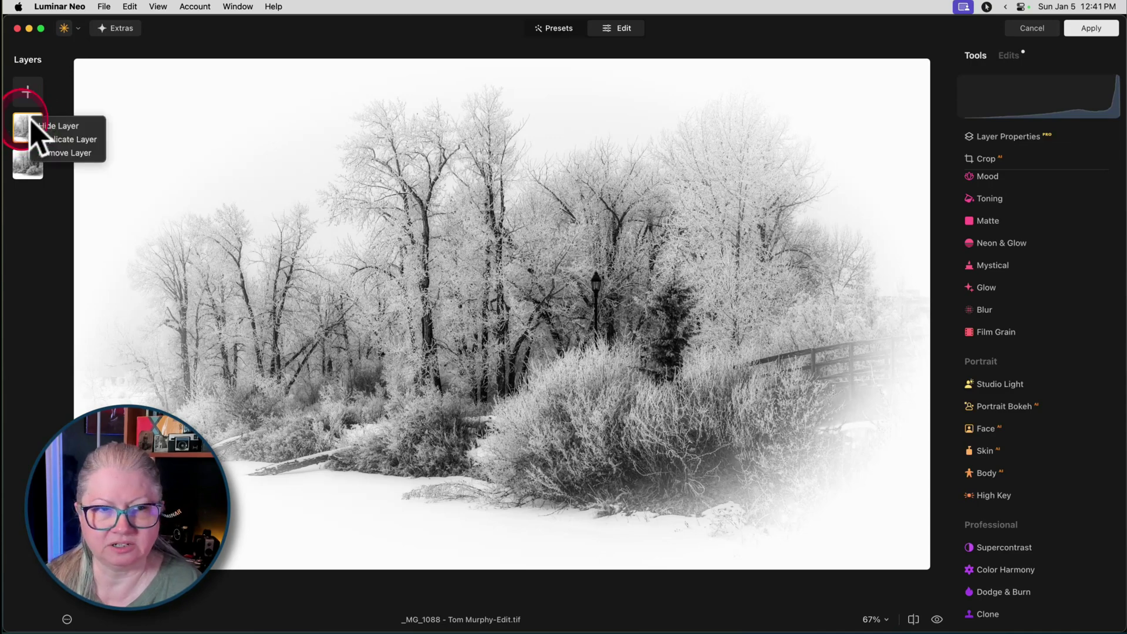
click(36, 126)
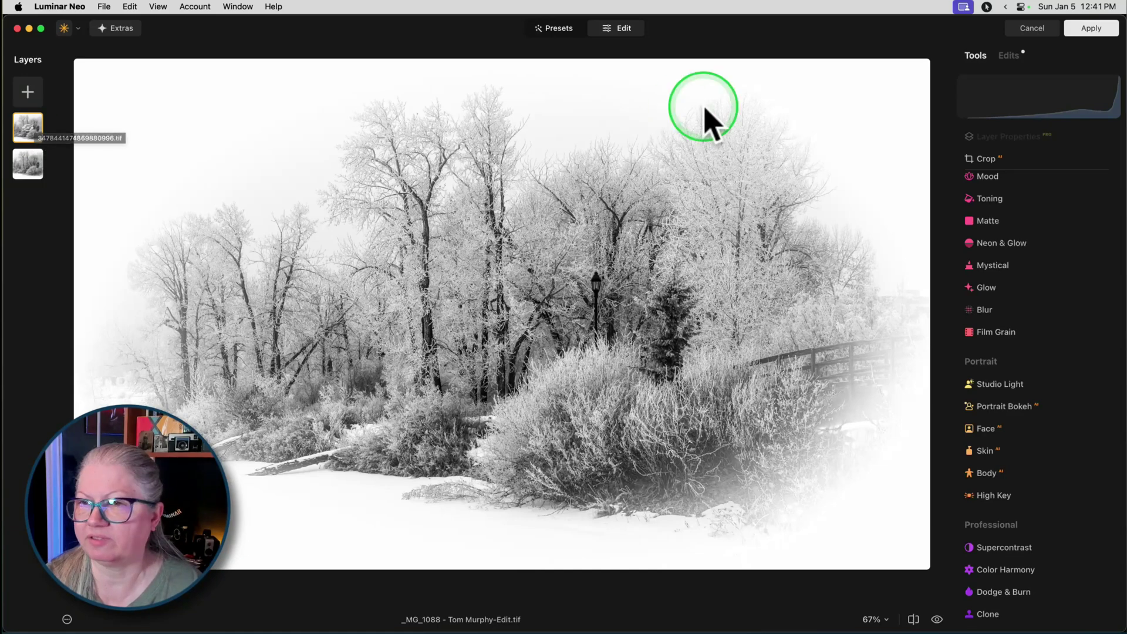
right_click(34, 130)
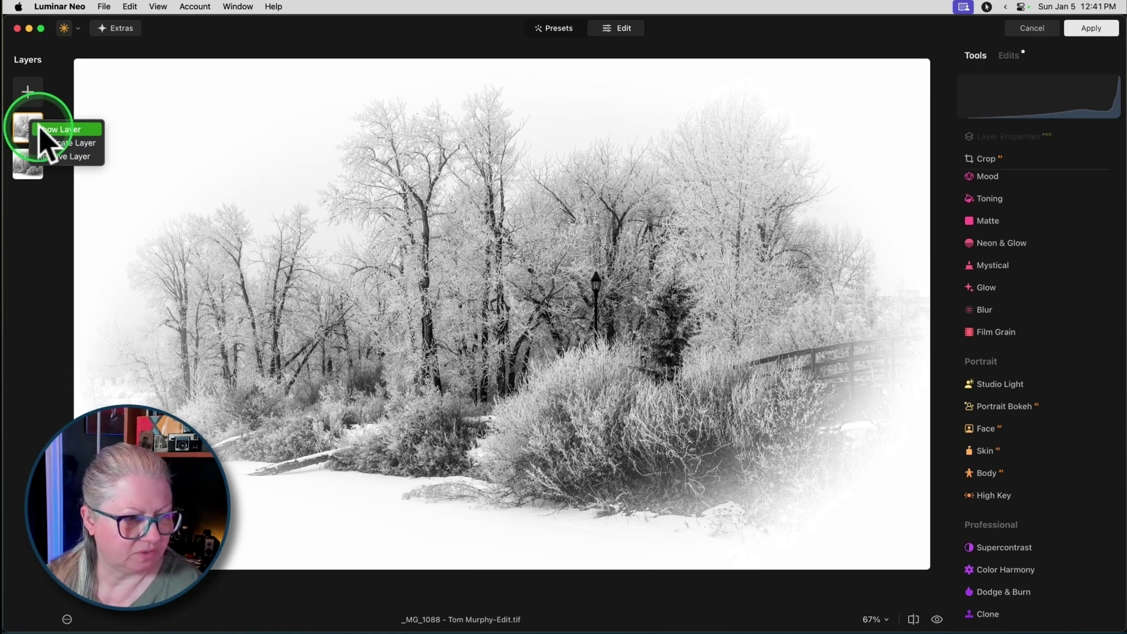
click(44, 127)
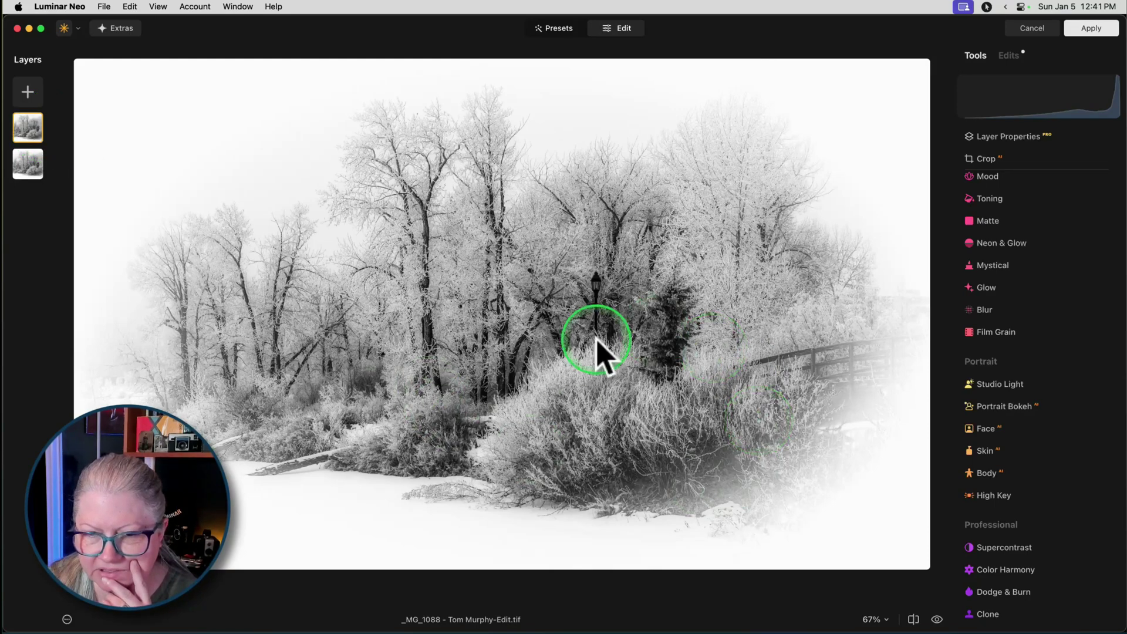
right_click(28, 131)
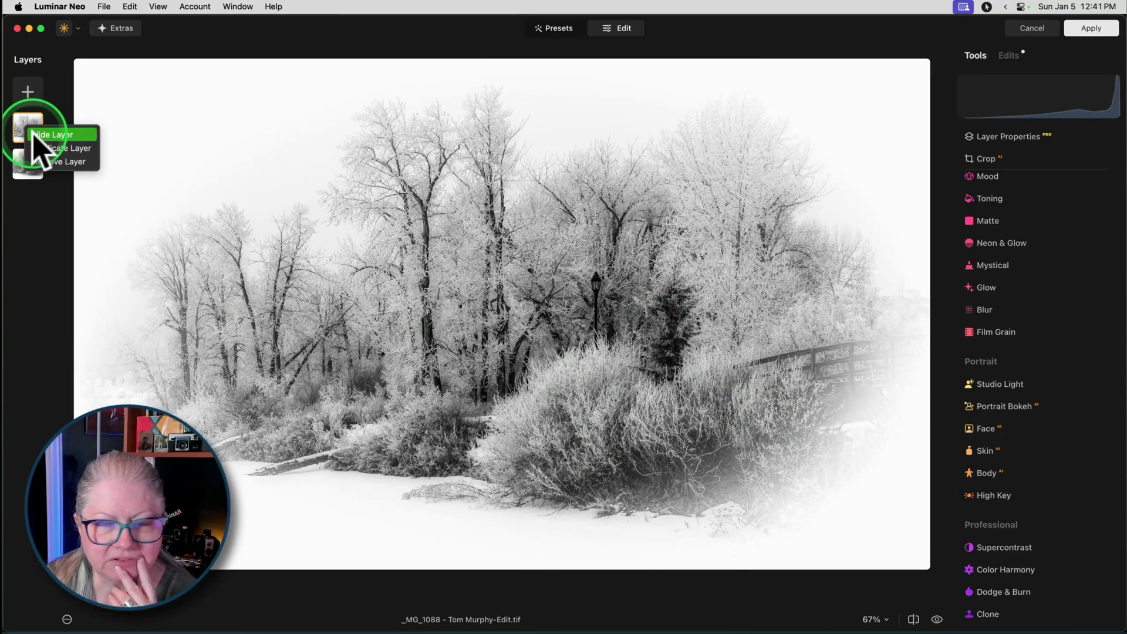
click(51, 134)
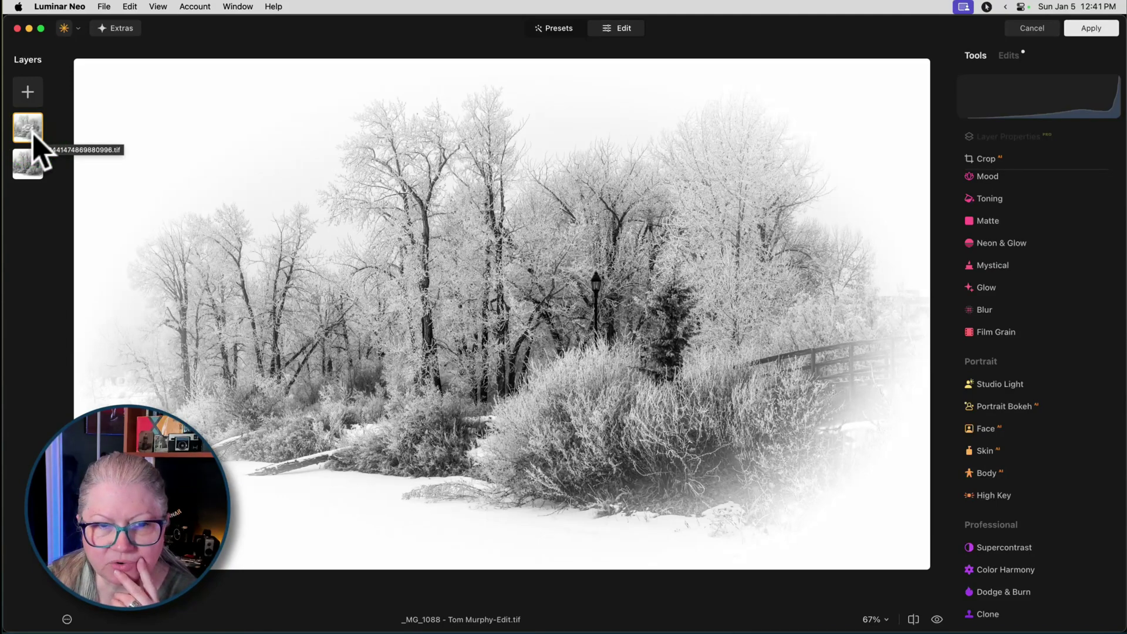
click(360, 244)
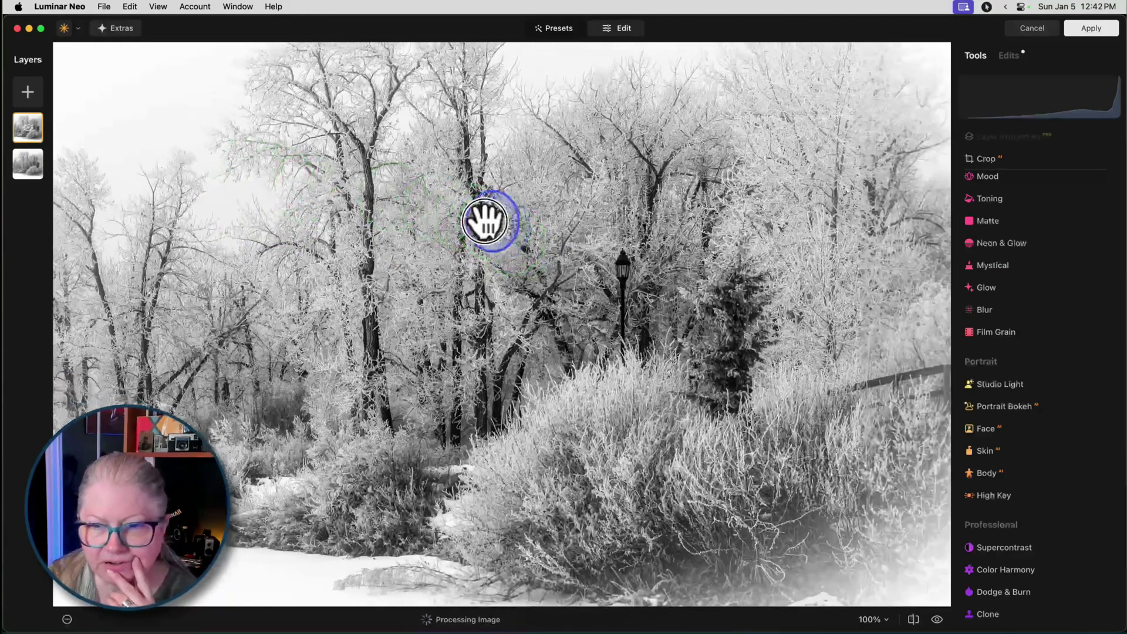
drag(485, 222, 446, 337)
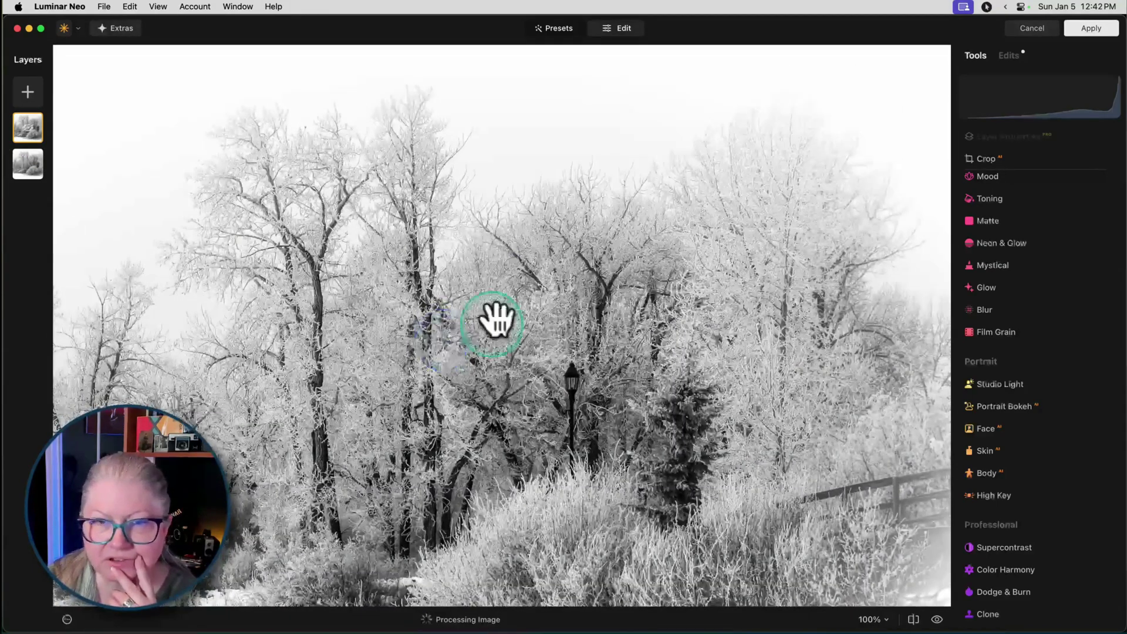
right_click(27, 126)
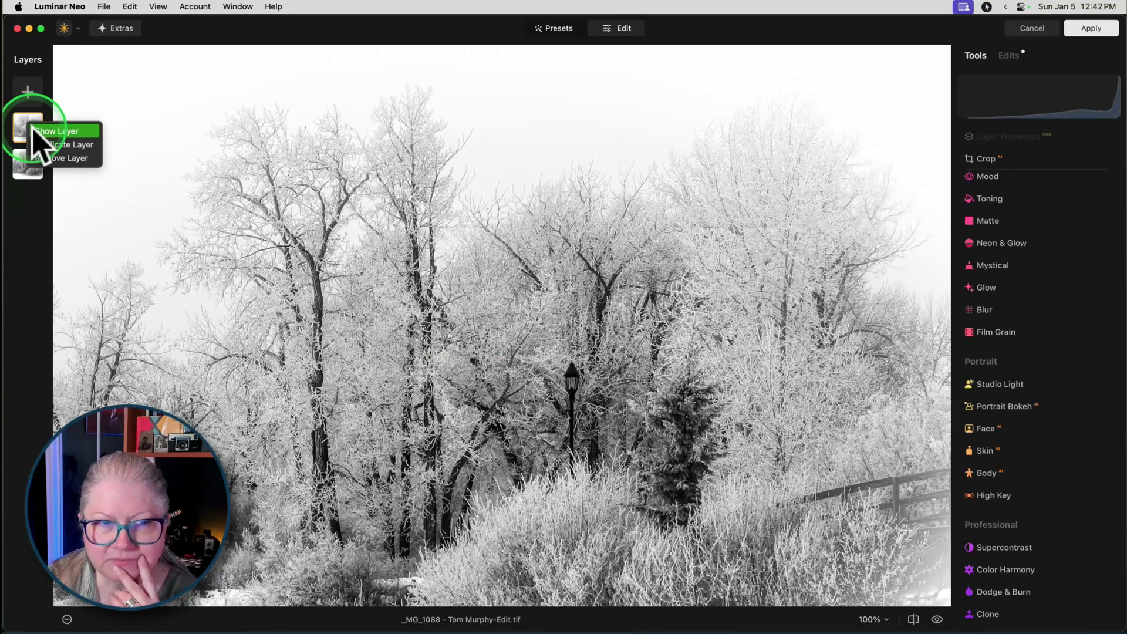
click(32, 131)
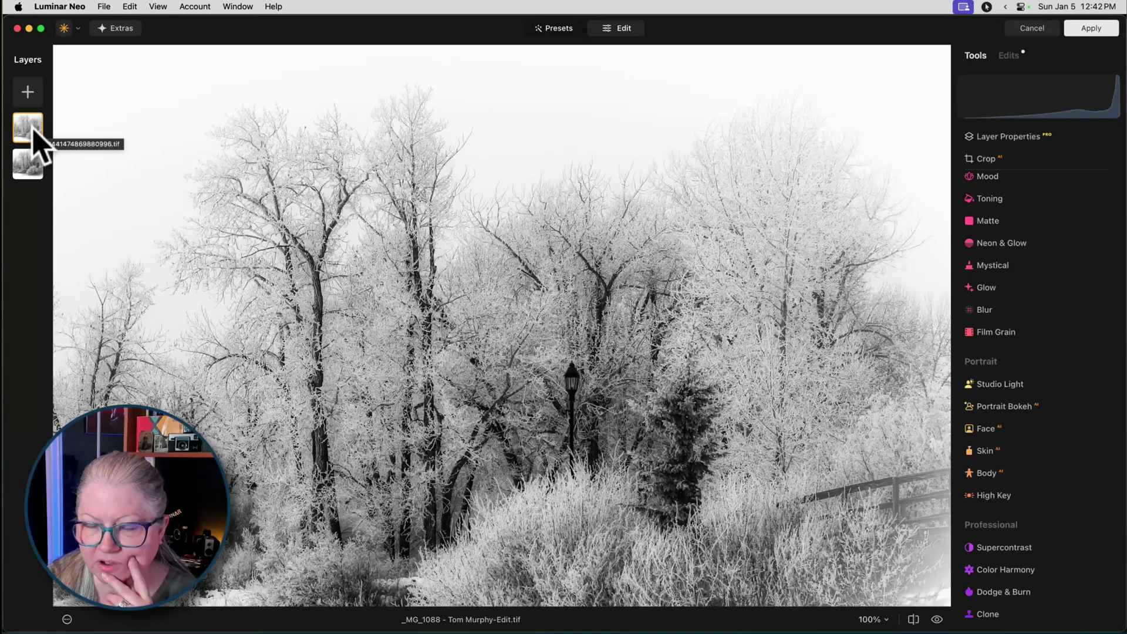
click(403, 196)
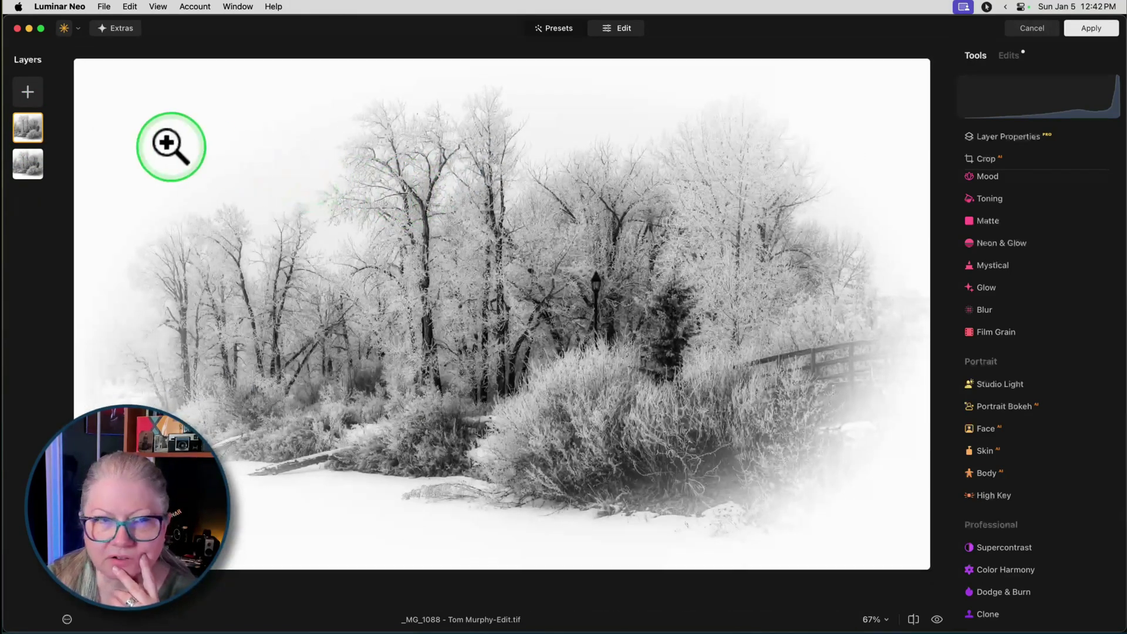
right_click(29, 125)
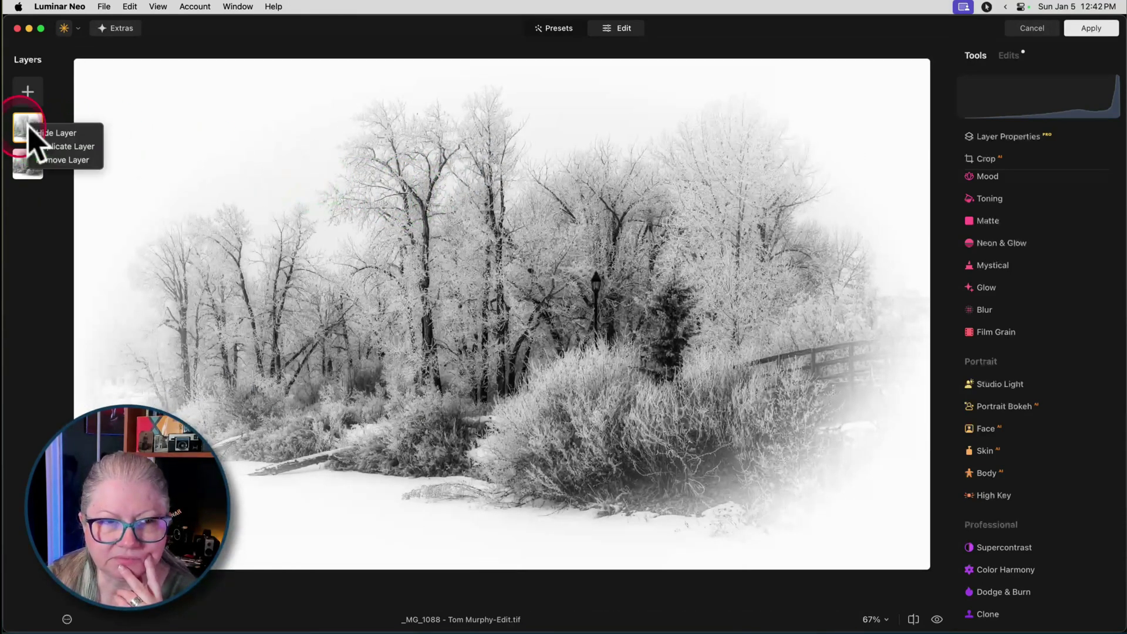
Remove the top glow layer and open the advanced Vignette settings.
click(59, 160)
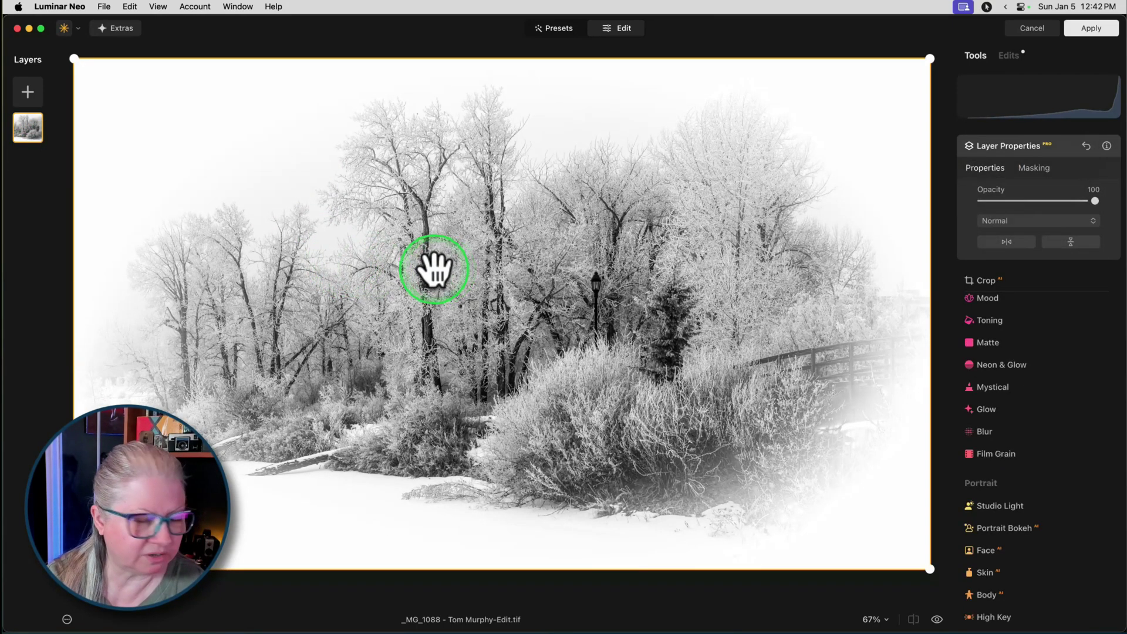
click(1066, 148)
scroll(1030, 349, up, 5)
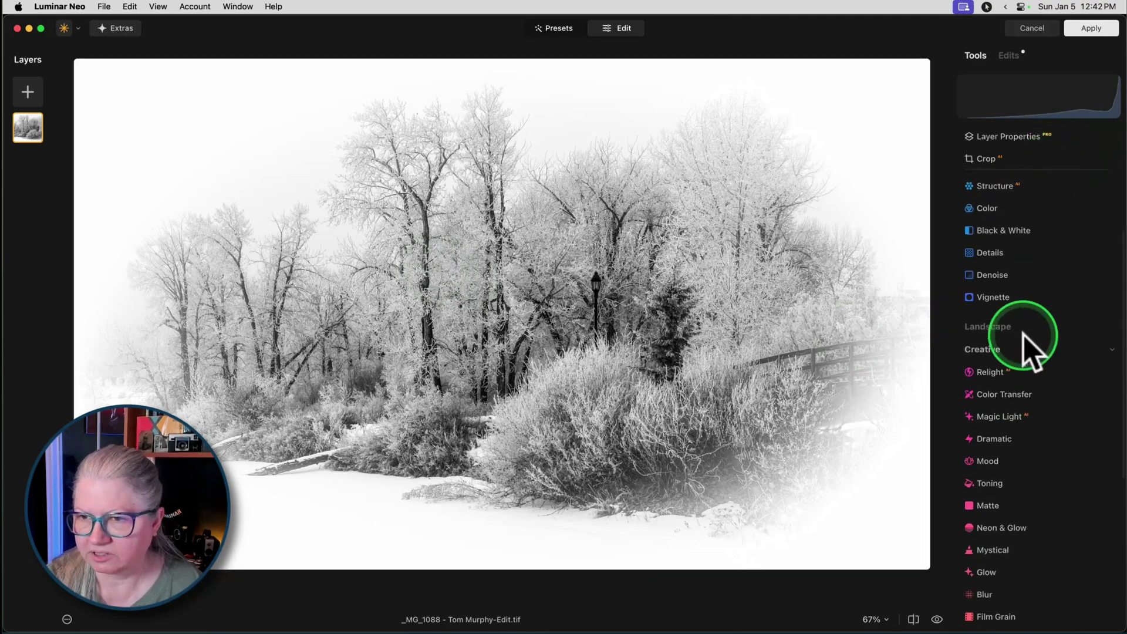
click(993, 328)
scroll(998, 326, down, 3)
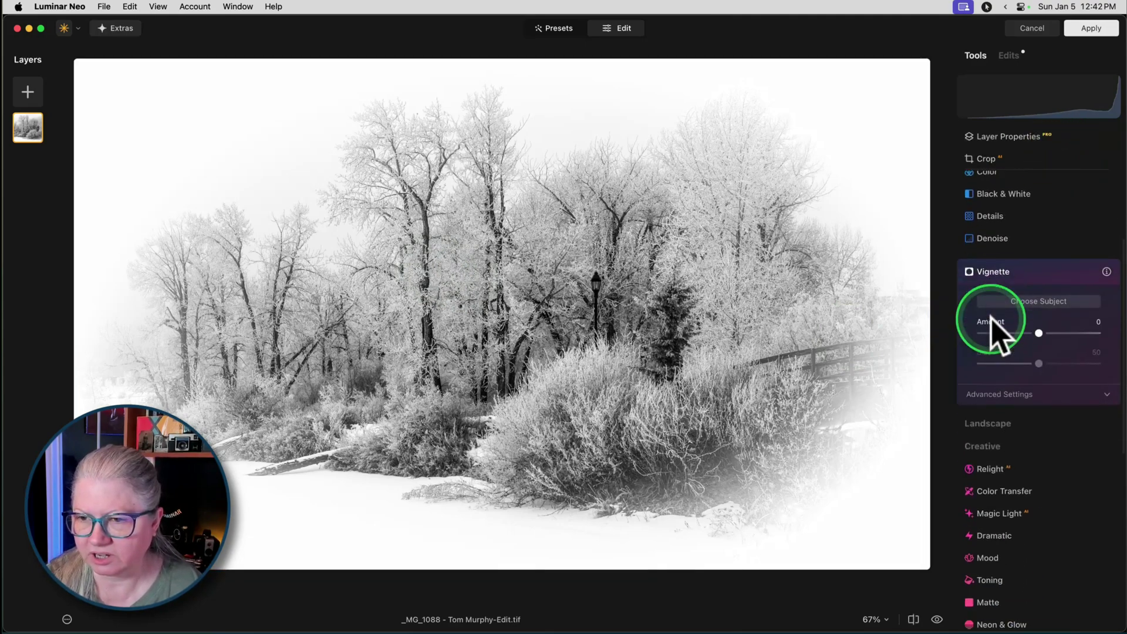
click(982, 388)
Try a hard-edged vignette with Amount 100, Feather -100 and Size 27.
drag(1040, 325, 1097, 325)
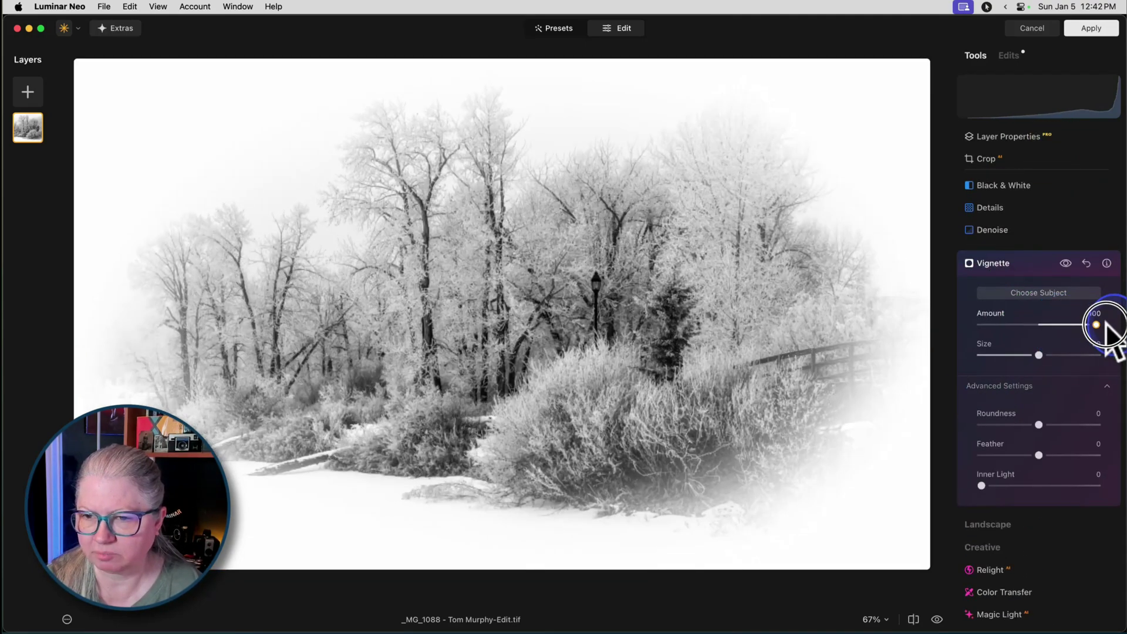
drag(1047, 460, 957, 456)
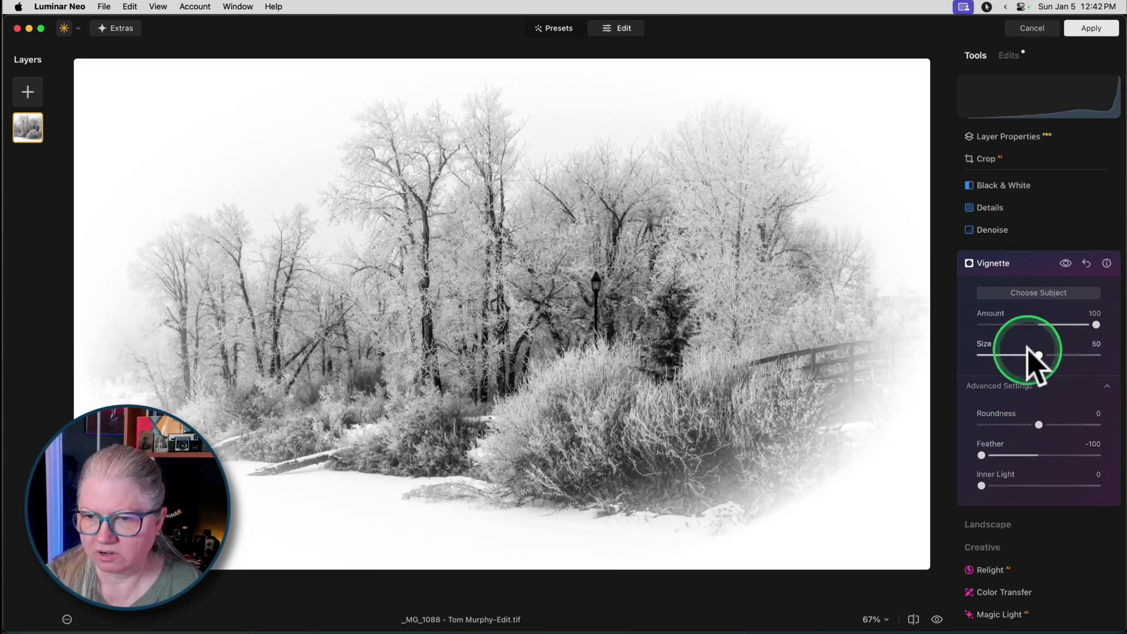
drag(1039, 355, 980, 353)
mouse_move(1096, 325)
mouse_down()
mouse_move(926, 317)
mouse_move(1119, 335)
mouse_move(830, 333)
mouse_move(1032, 327)
mouse_move(1104, 338)
mouse_up()
drag(982, 354, 1020, 350)
Centre the vignette on the trees, then discard all the vignette changes.
click(1044, 296)
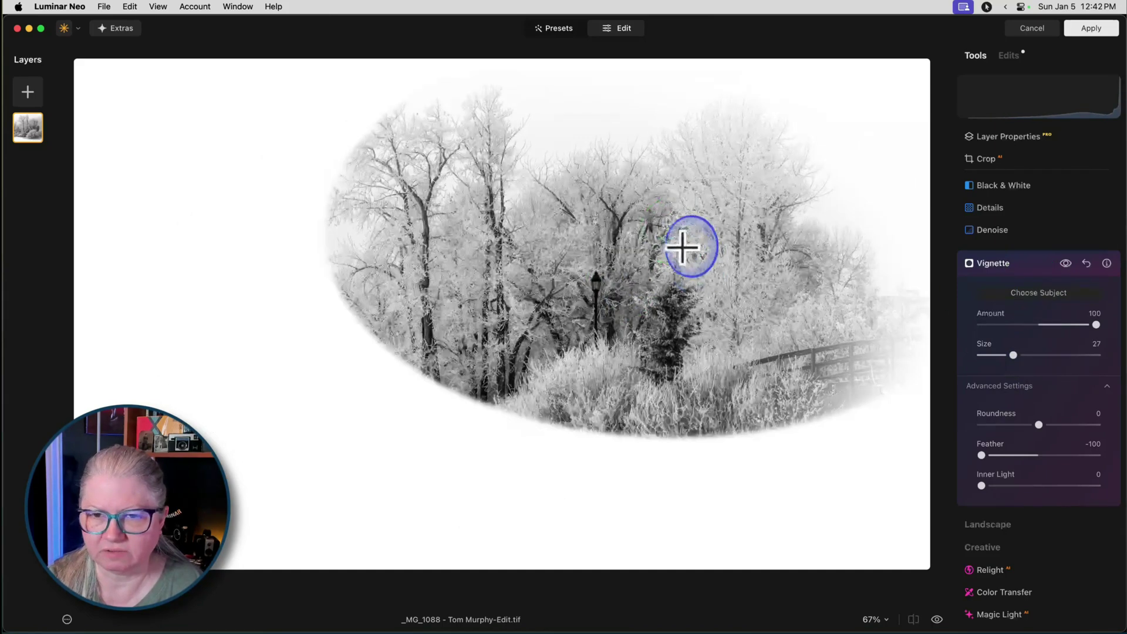
click(682, 407)
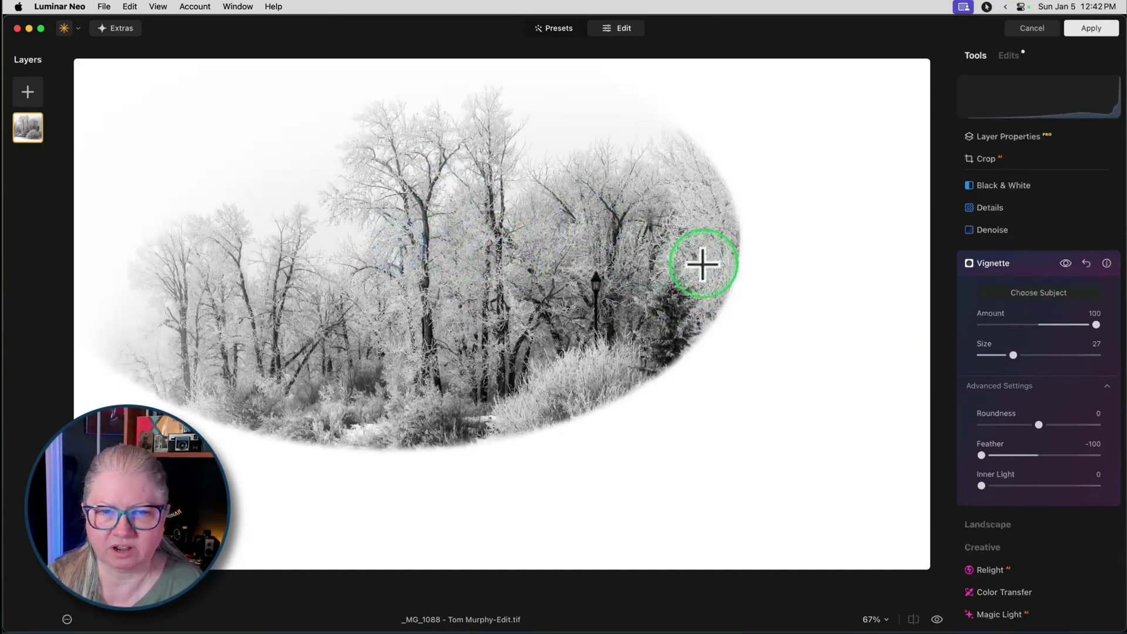
drag(753, 269, 685, 395)
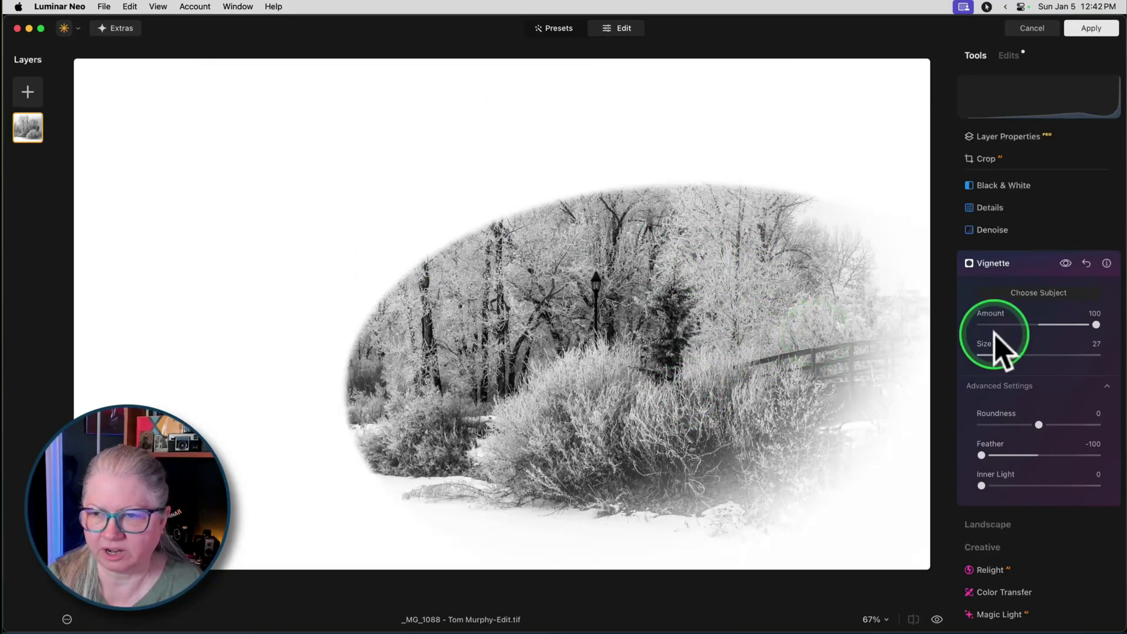
drag(1062, 332, 1122, 322)
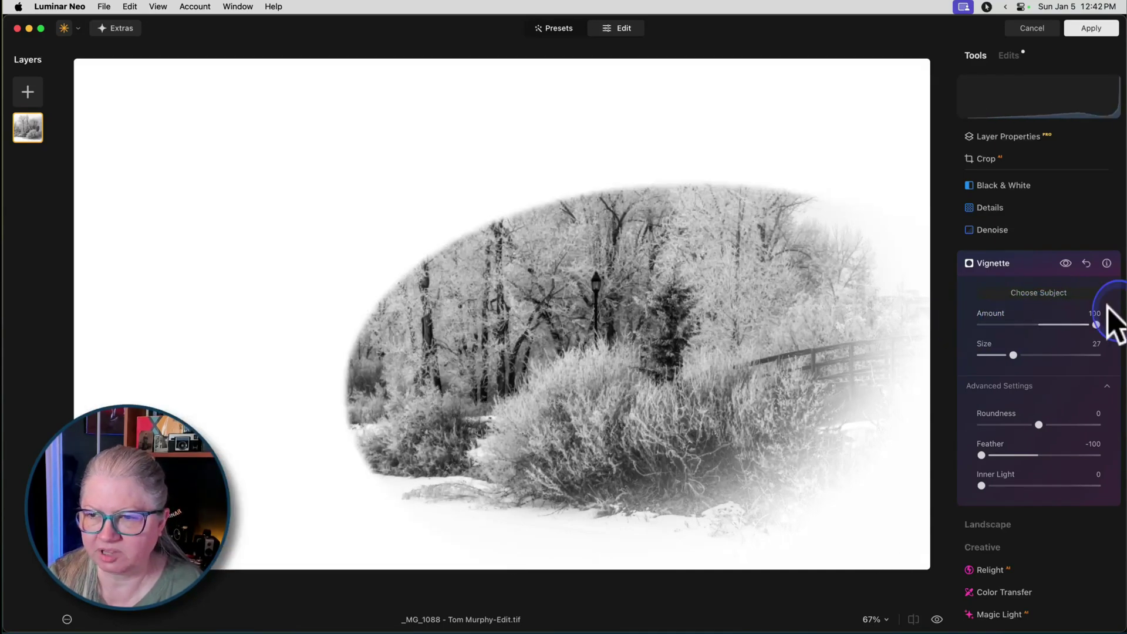
click(1087, 263)
click(1002, 263)
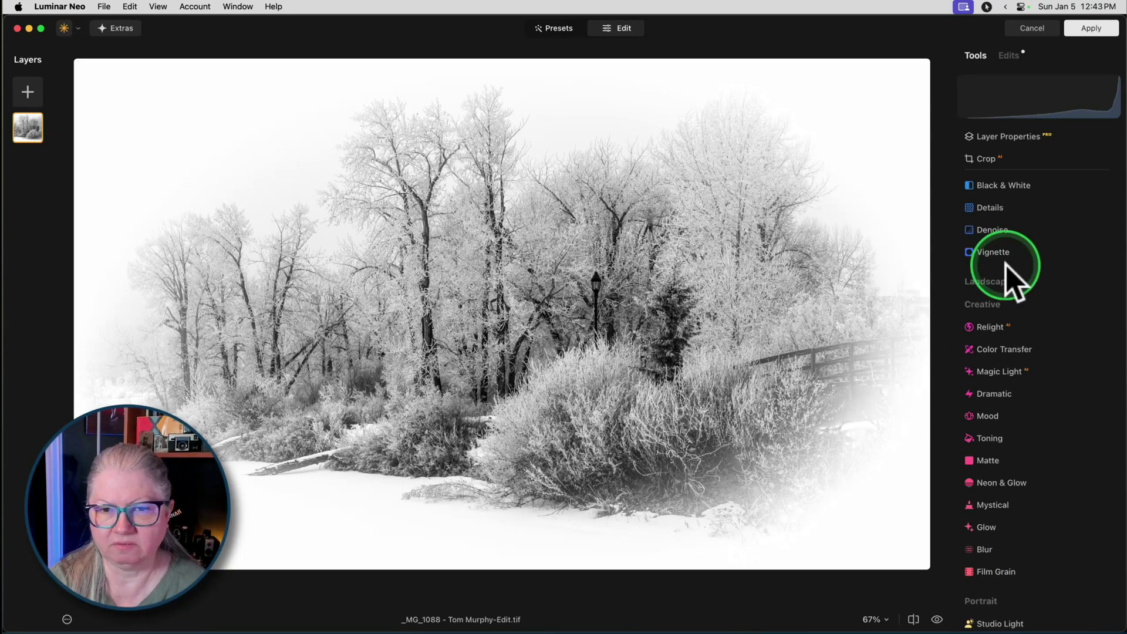
Add the grunge frame texture from My Images as a layer: Opacity 100, Lighten, Image Mapping Stretch.
click(27, 90)
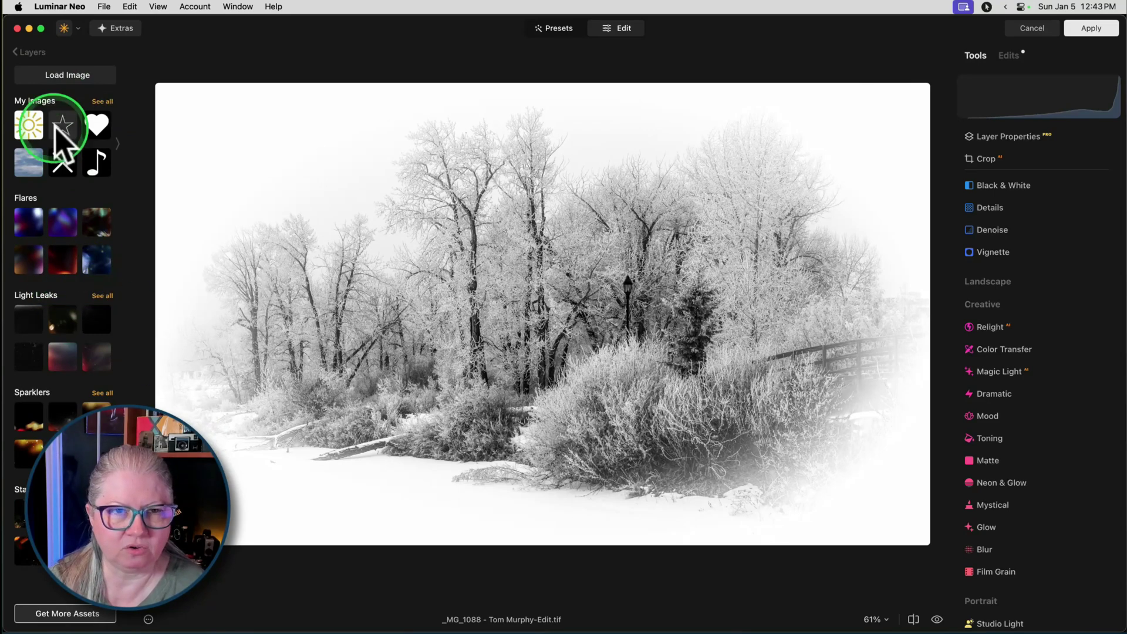
click(103, 102)
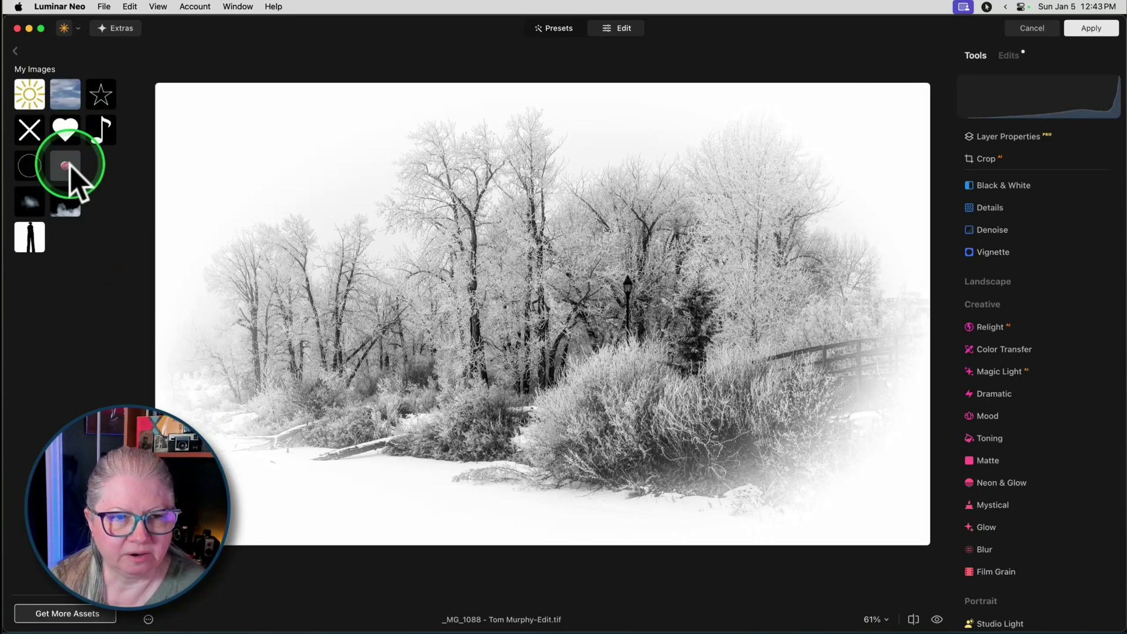
scroll(70, 176, down, 15)
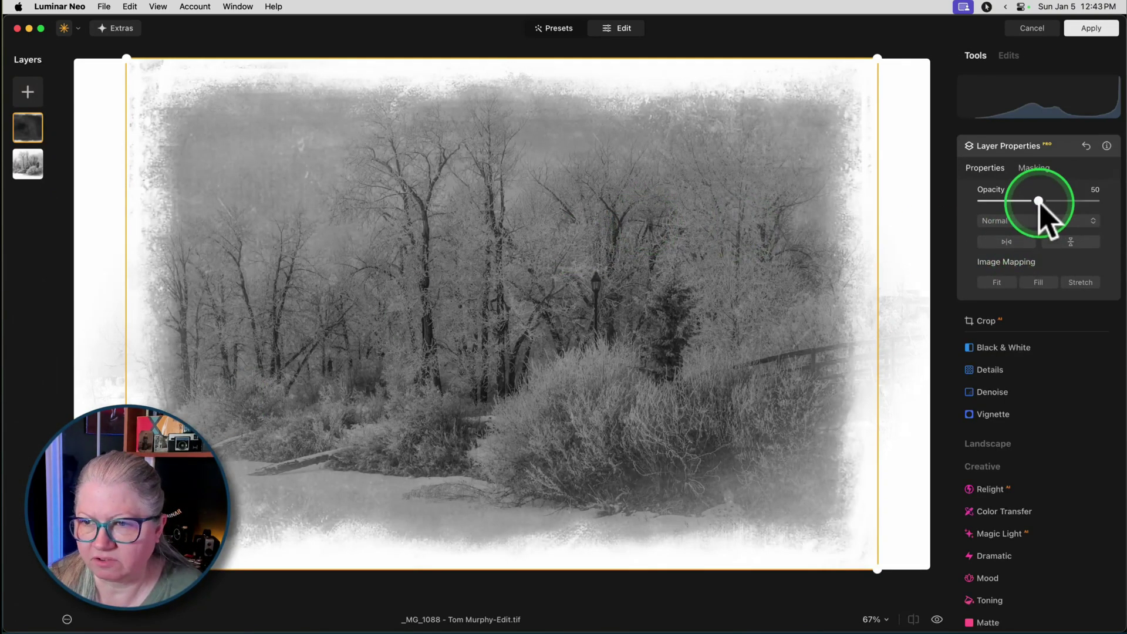
drag(1039, 201, 1119, 201)
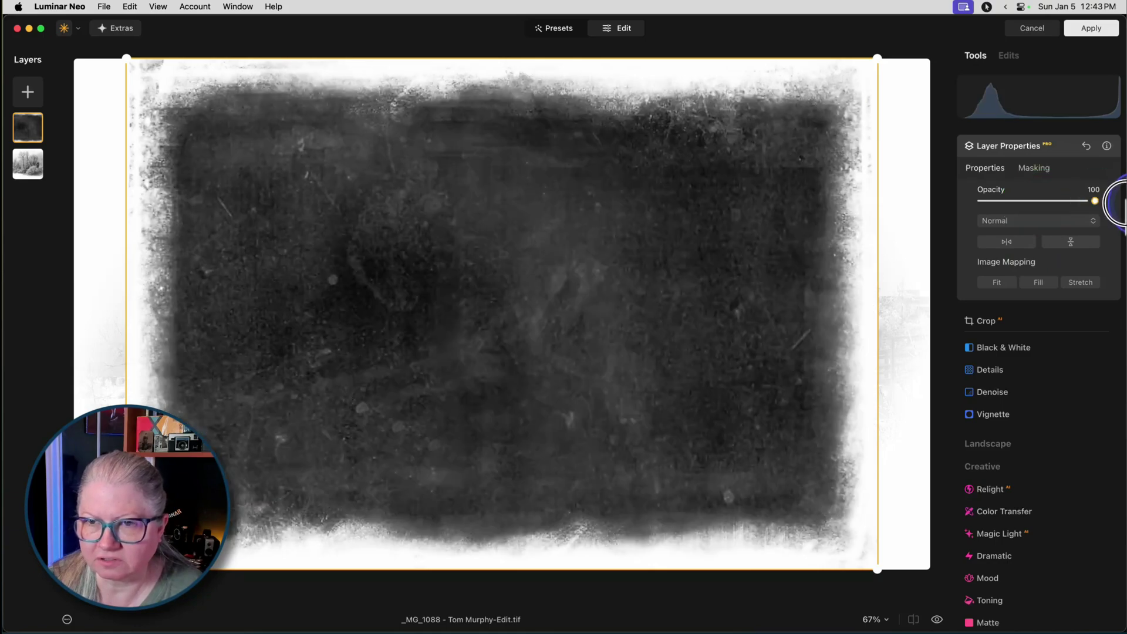
click(1019, 226)
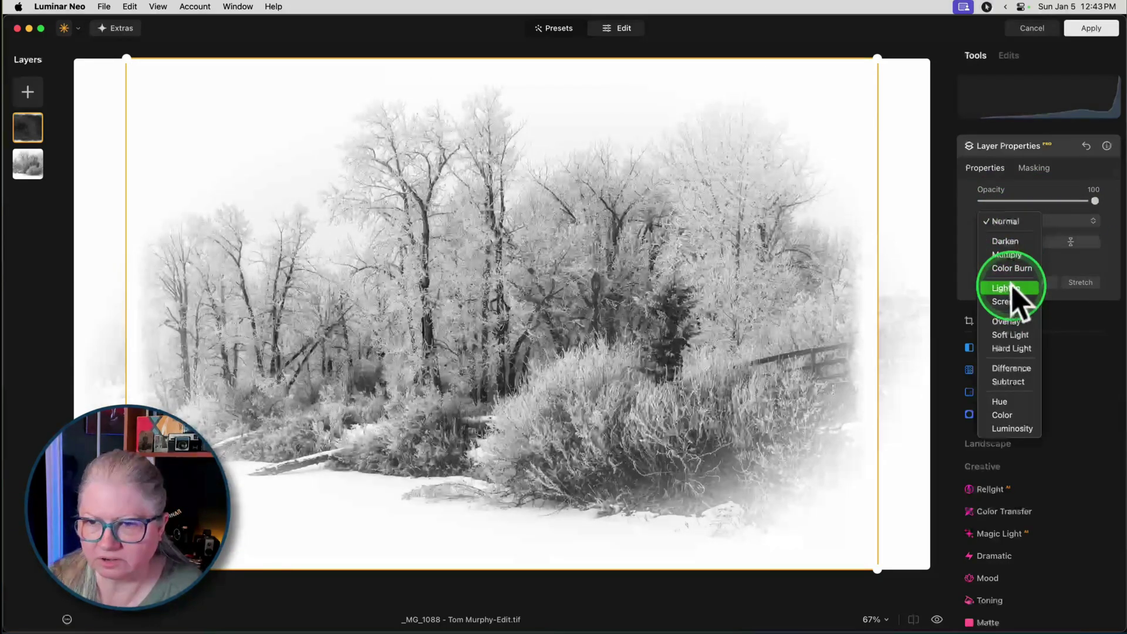
click(1011, 288)
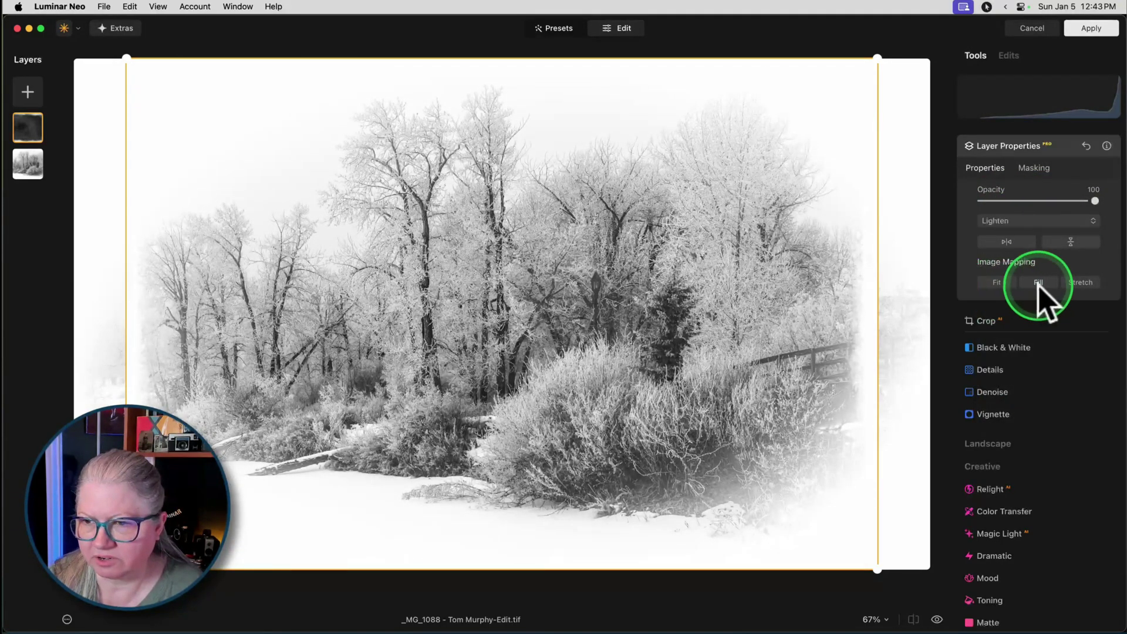
click(1083, 283)
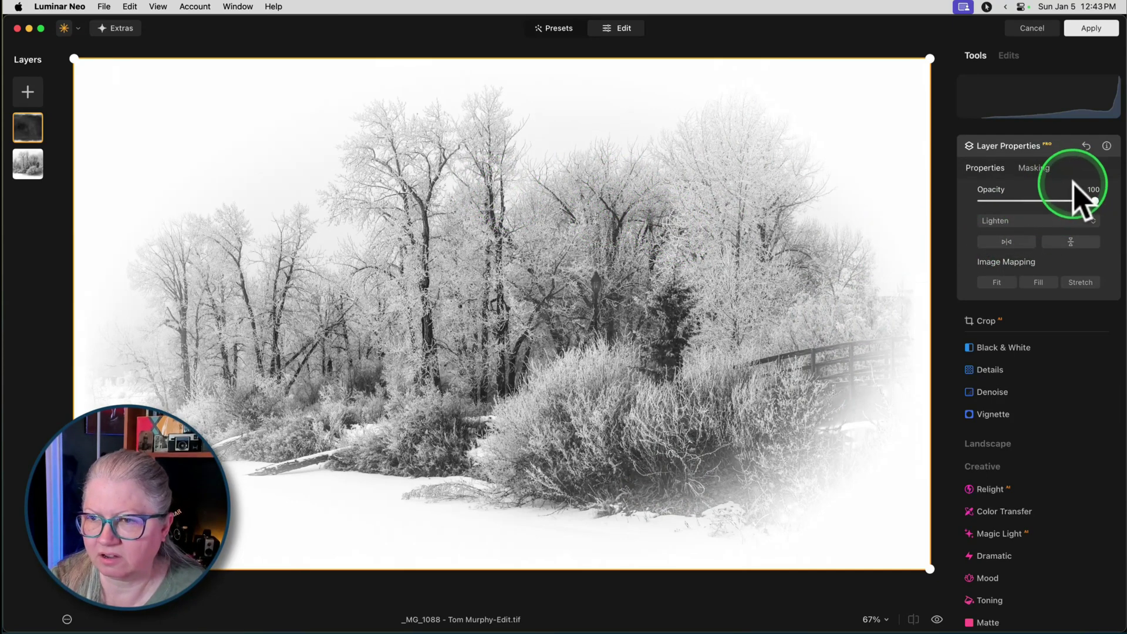
Remove the grunge layer and add the lavender texture from My Images, stretched across the photo.
right_click(27, 126)
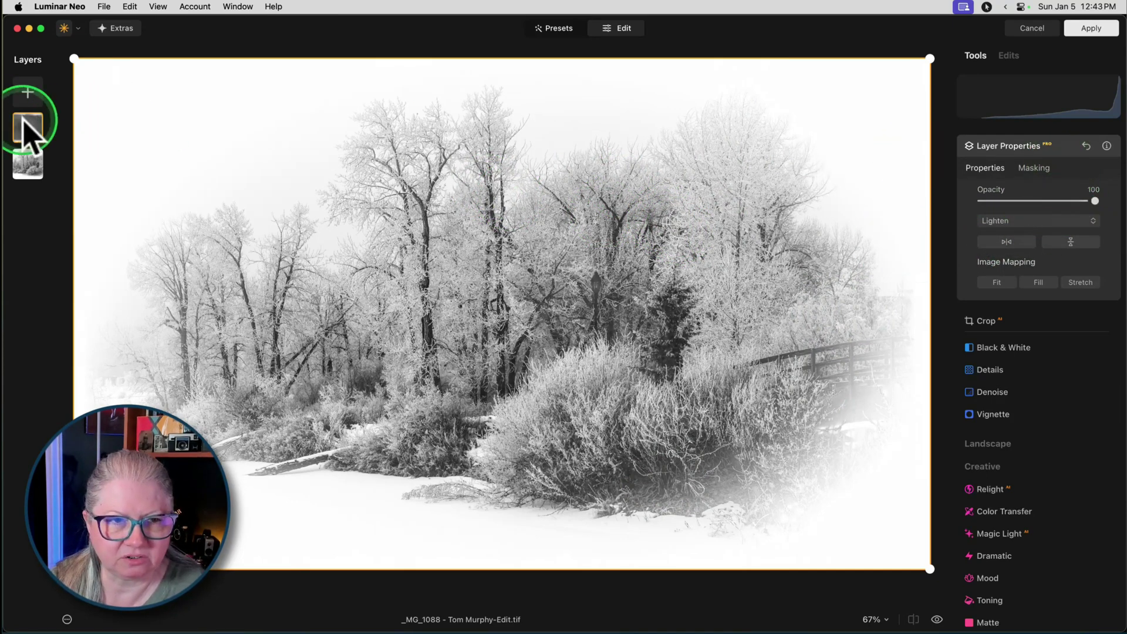
click(47, 154)
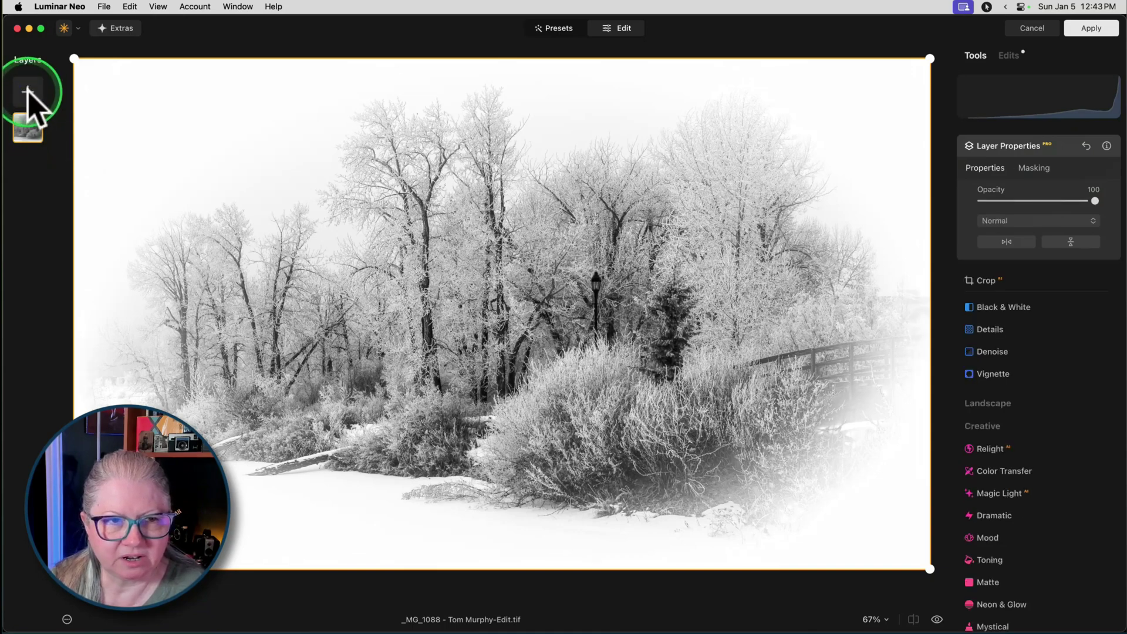
click(28, 93)
click(111, 108)
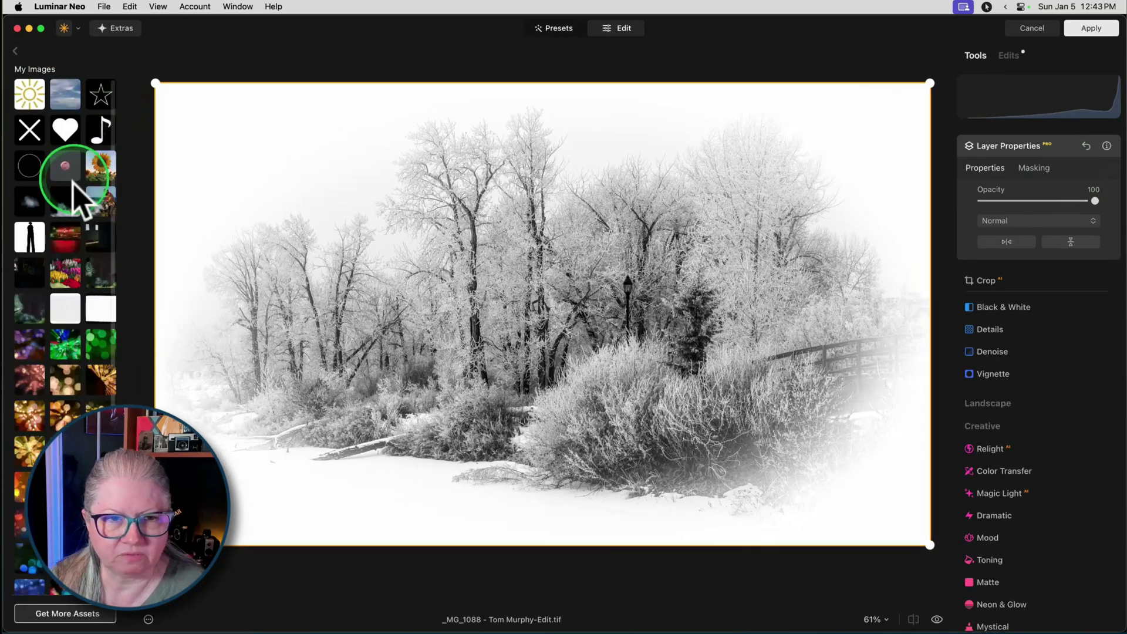
scroll(72, 250, down, 10)
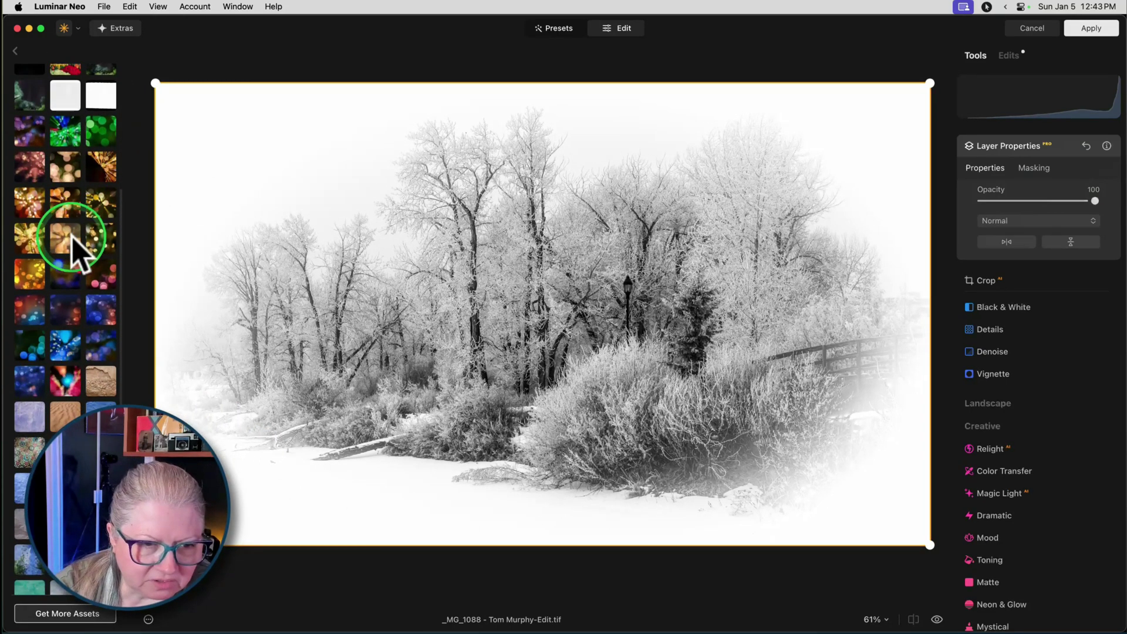
scroll(72, 234, down, 5)
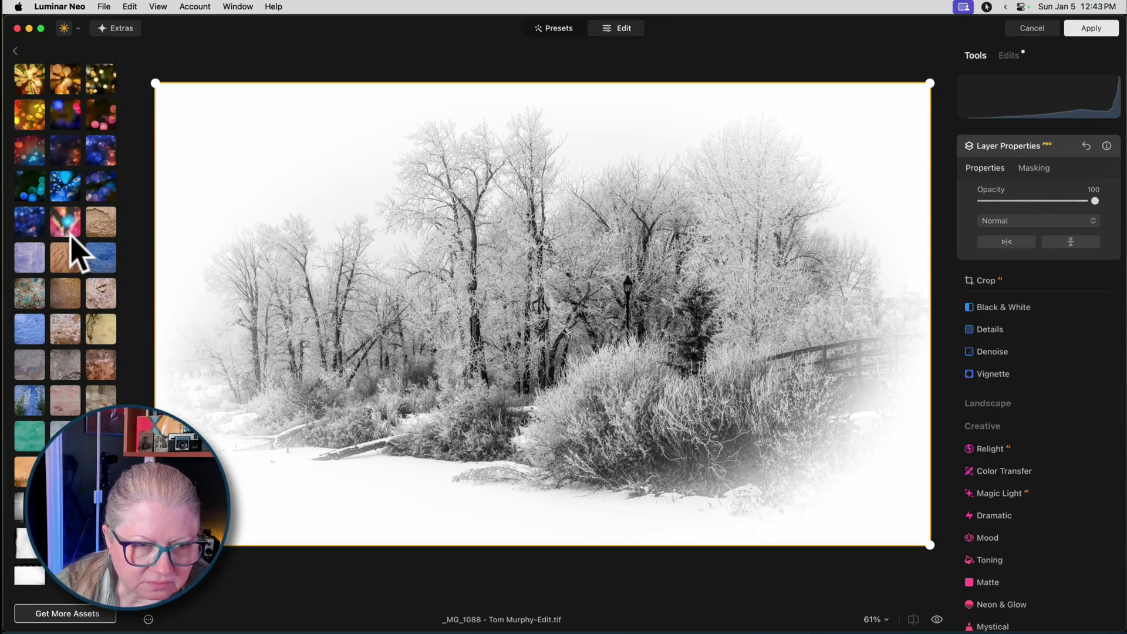
click(28, 255)
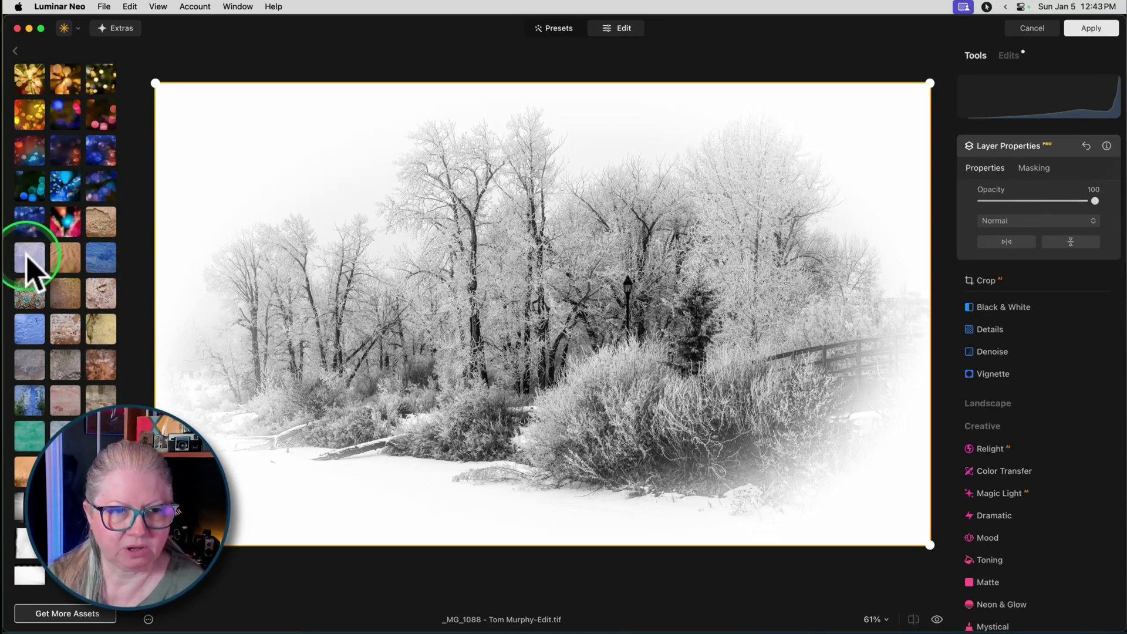
click(29, 258)
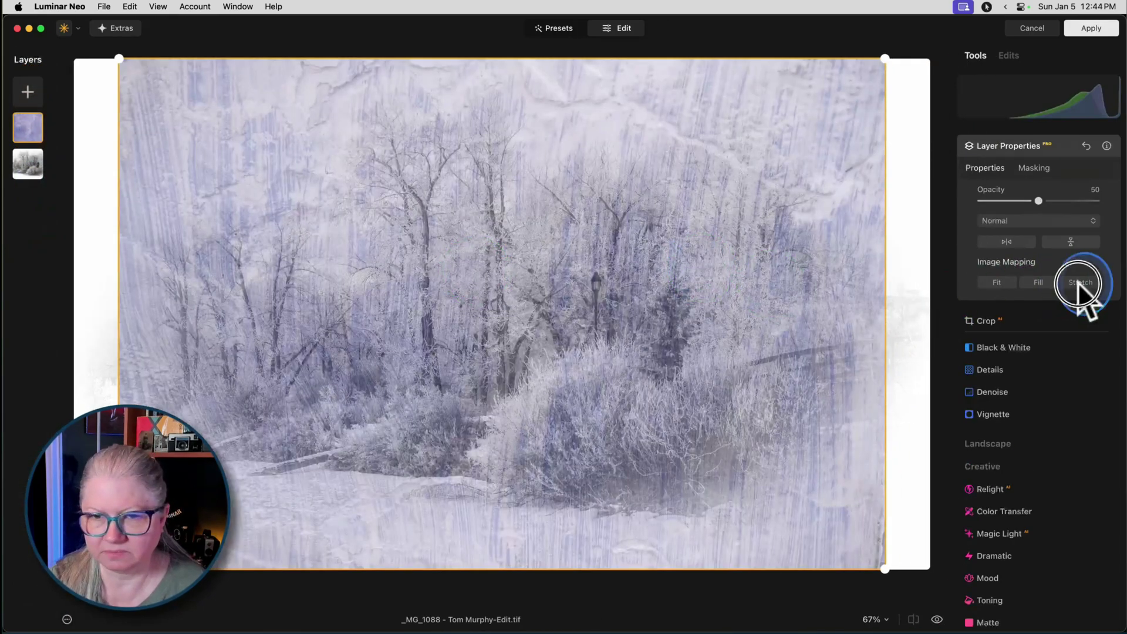
click(1079, 282)
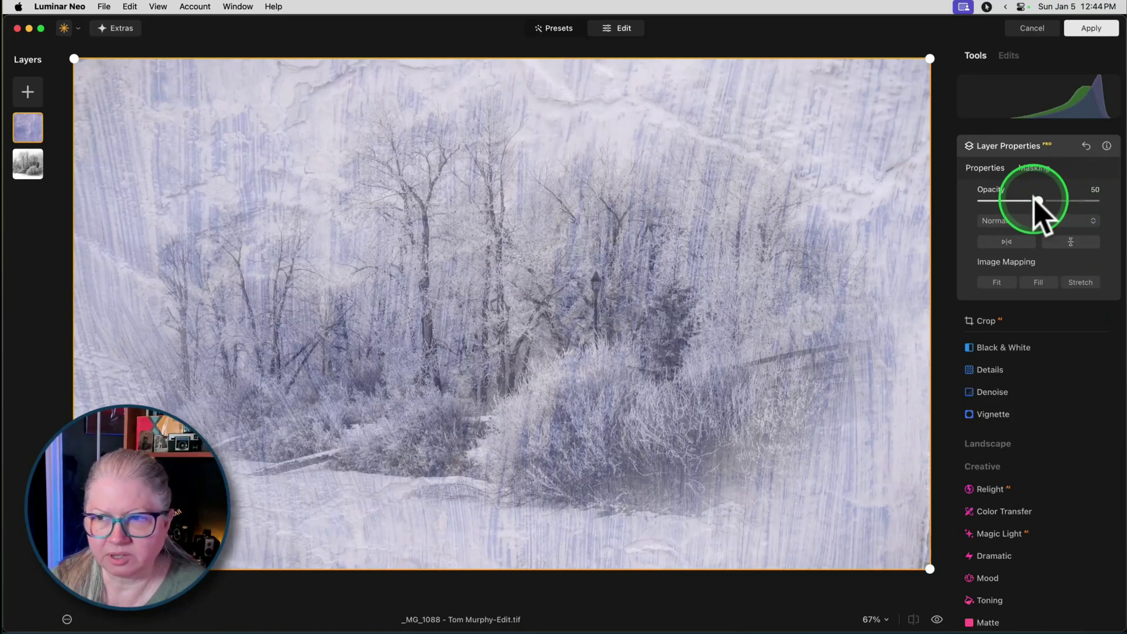
Try Overlay, Darken and Soft Light blends on the lavender texture at varying opacities.
drag(1038, 200, 1095, 201)
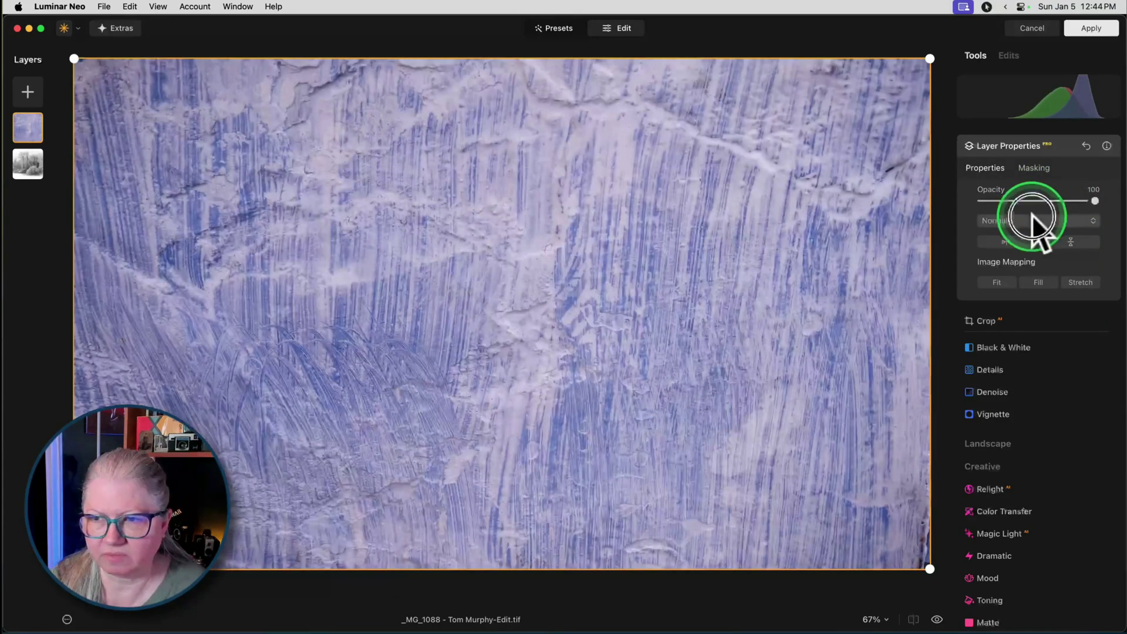
drag(1035, 221, 1010, 325)
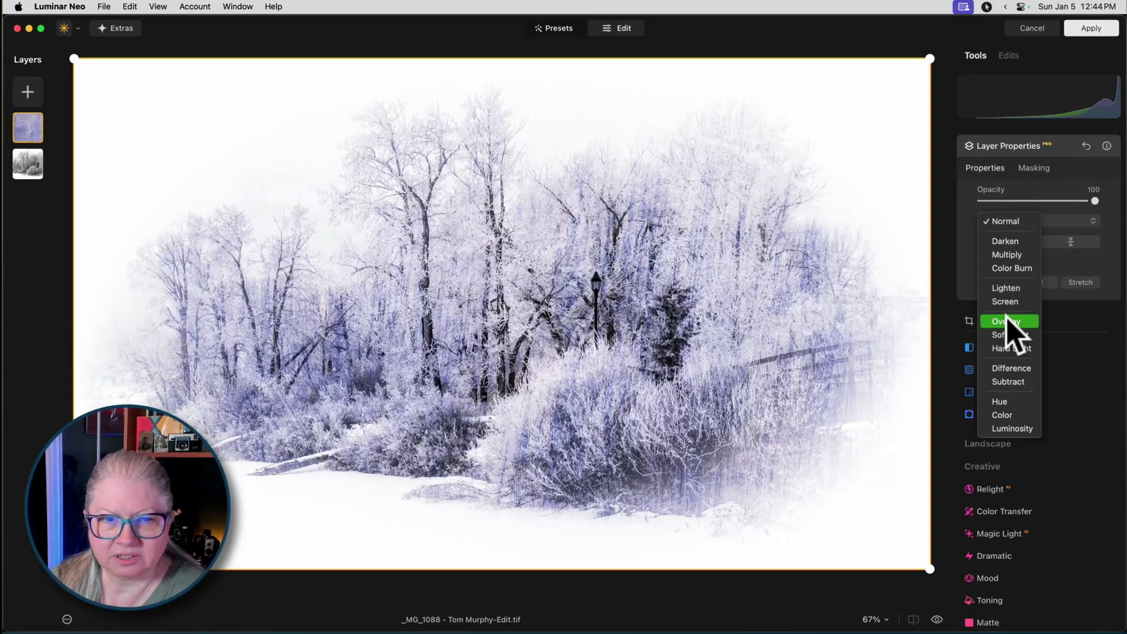
mouse_move(1006, 316)
mouse_down()
mouse_move(1006, 245)
mouse_move(1013, 334)
mouse_up()
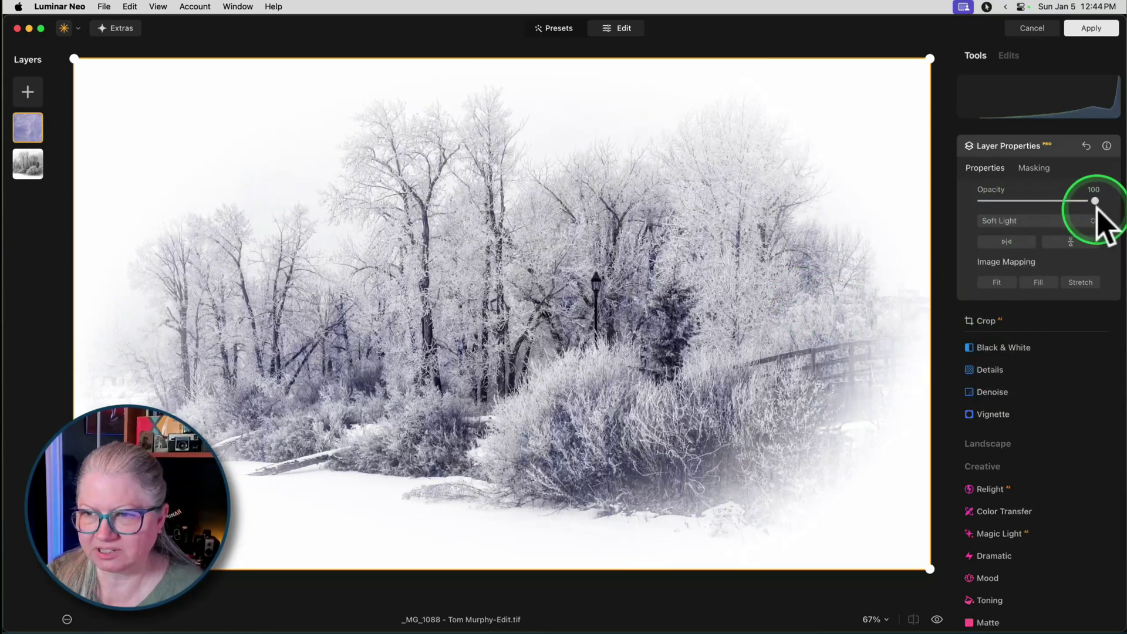
drag(1095, 200, 1124, 201)
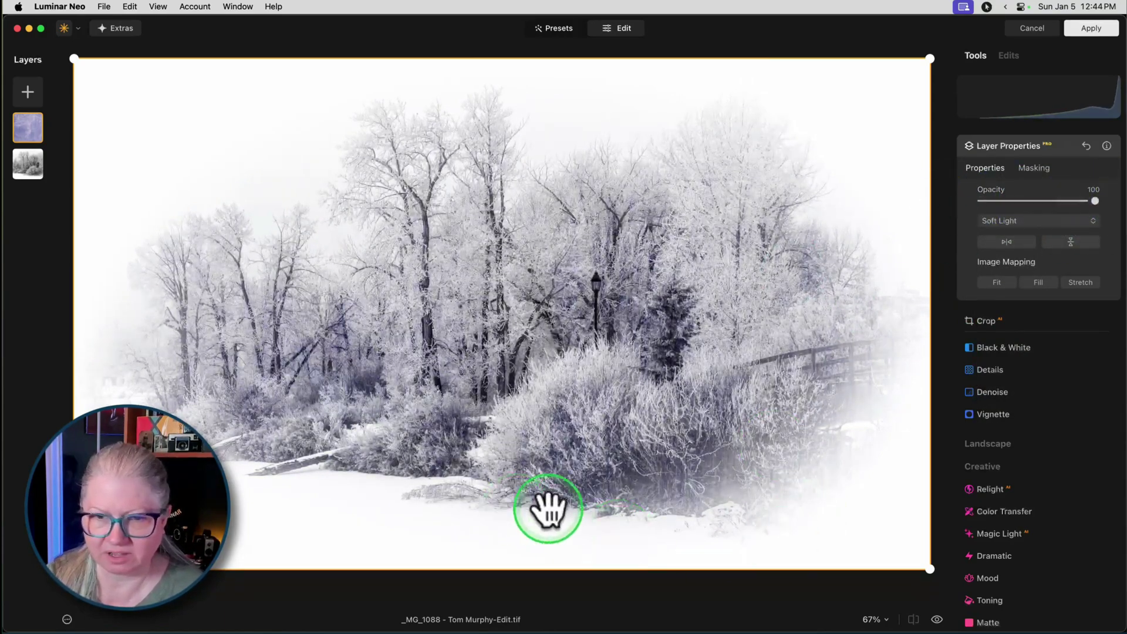
click(1019, 221)
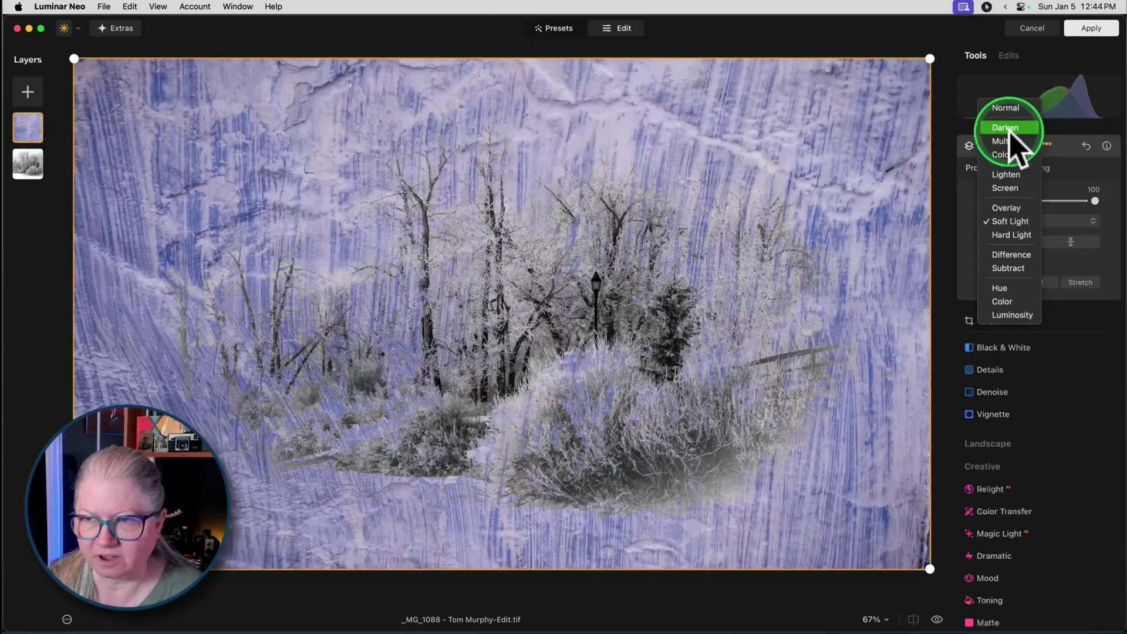
click(1009, 138)
drag(1094, 200, 1041, 203)
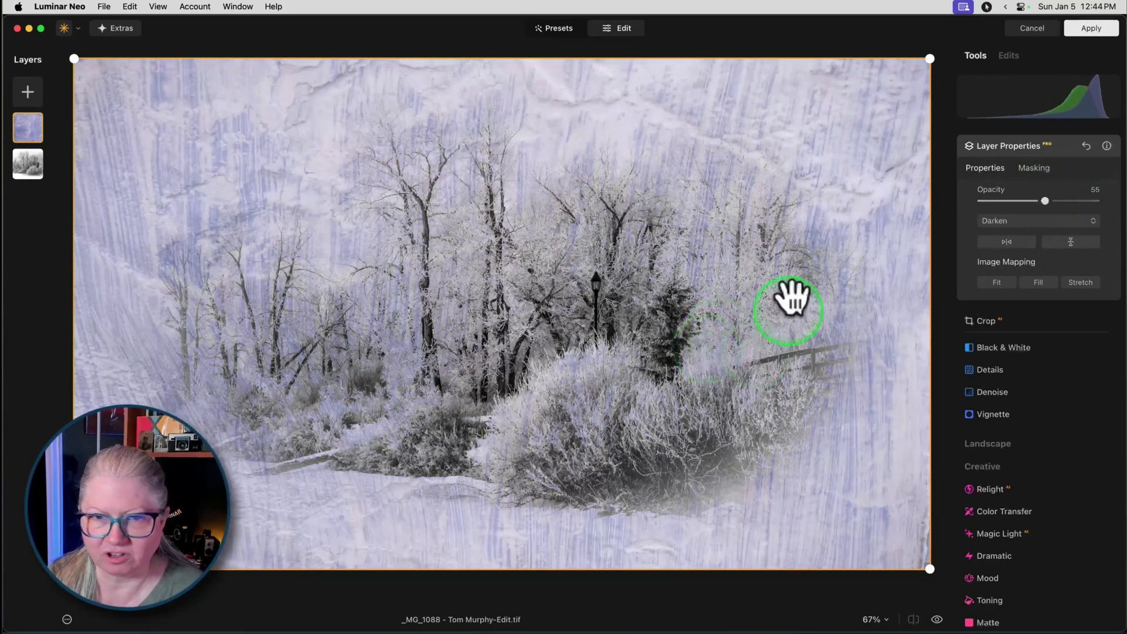
click(1030, 220)
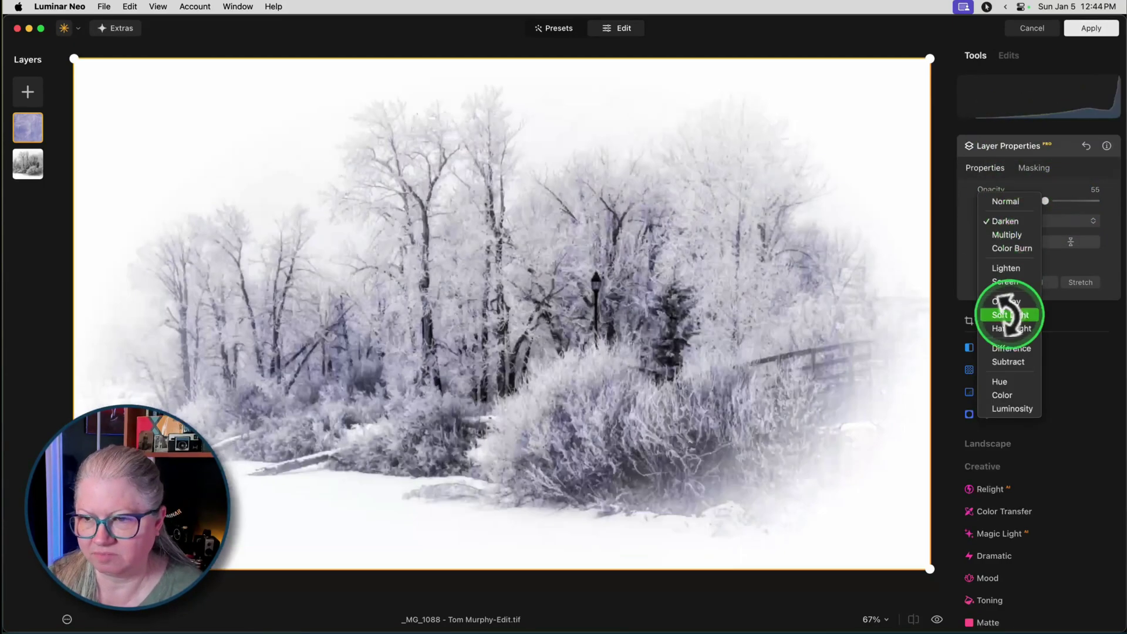
click(1008, 315)
drag(1045, 201, 1071, 201)
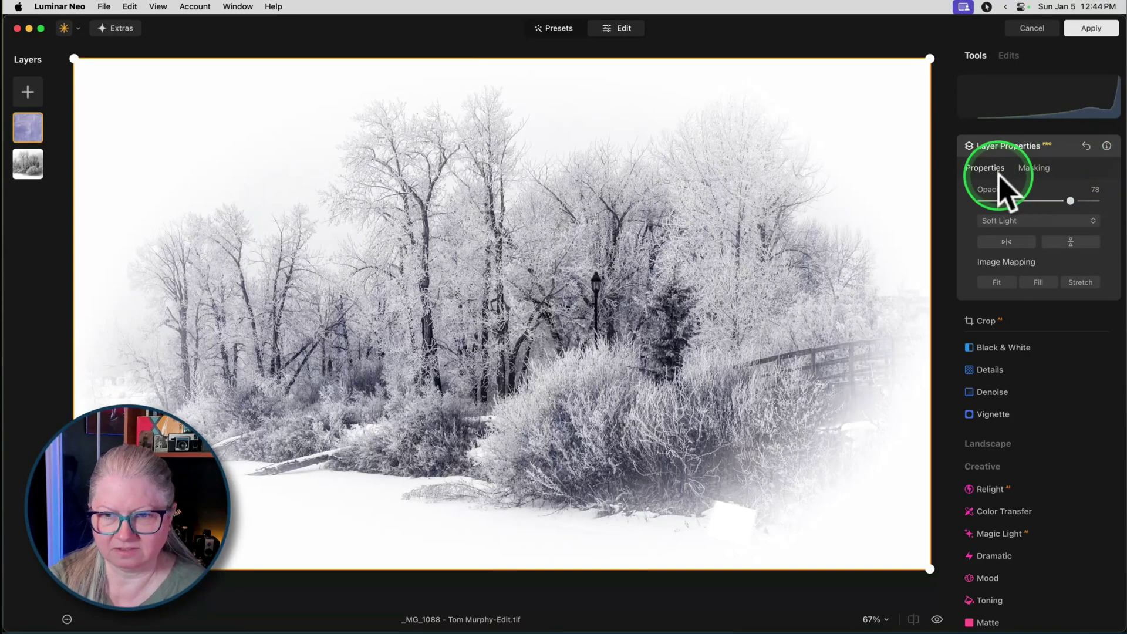
Settle the texture on Soft Light at about 98 opacity with Image Mapping set to Fill.
click(1019, 222)
click(1009, 217)
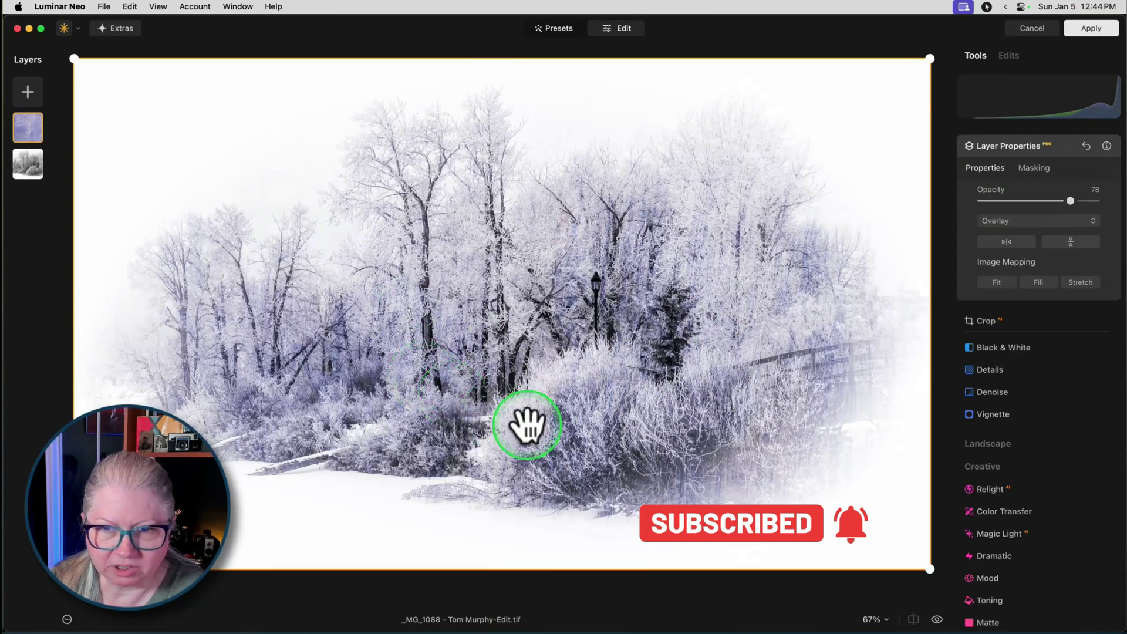
mouse_move(1070, 201)
mouse_down()
mouse_move(1018, 194)
mouse_move(1075, 202)
mouse_up()
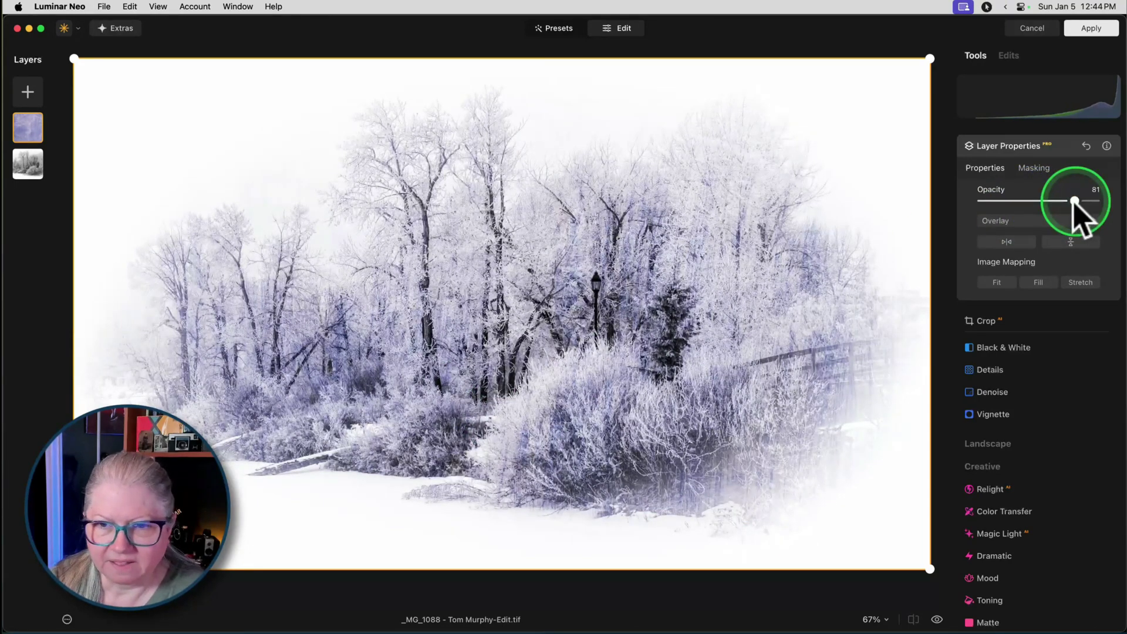
click(1026, 223)
click(1016, 234)
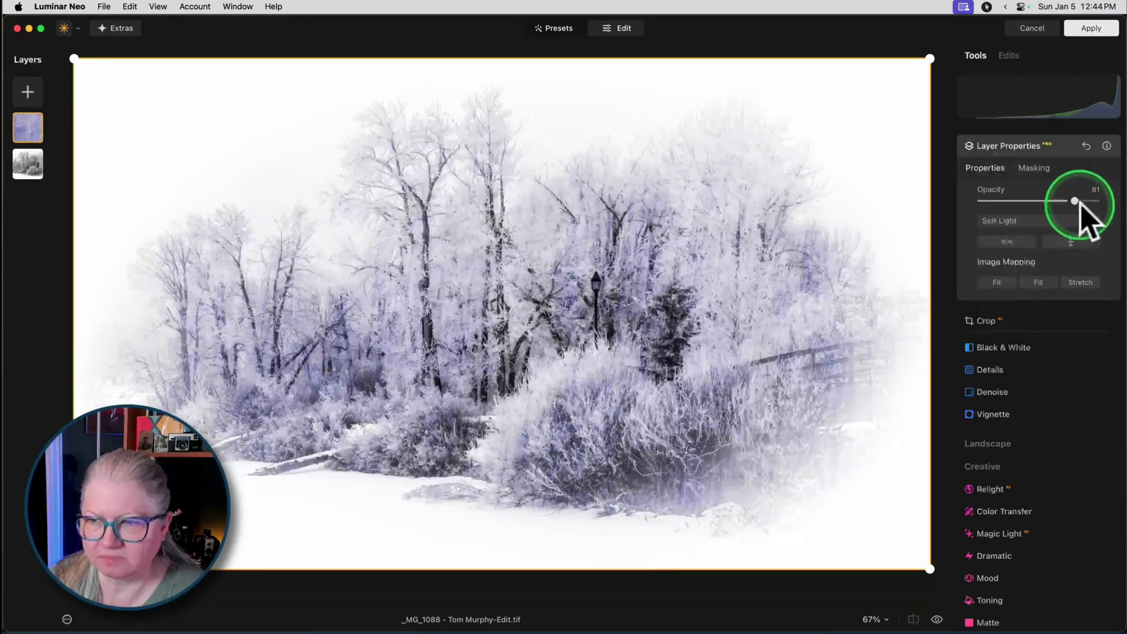
drag(1076, 206, 1093, 202)
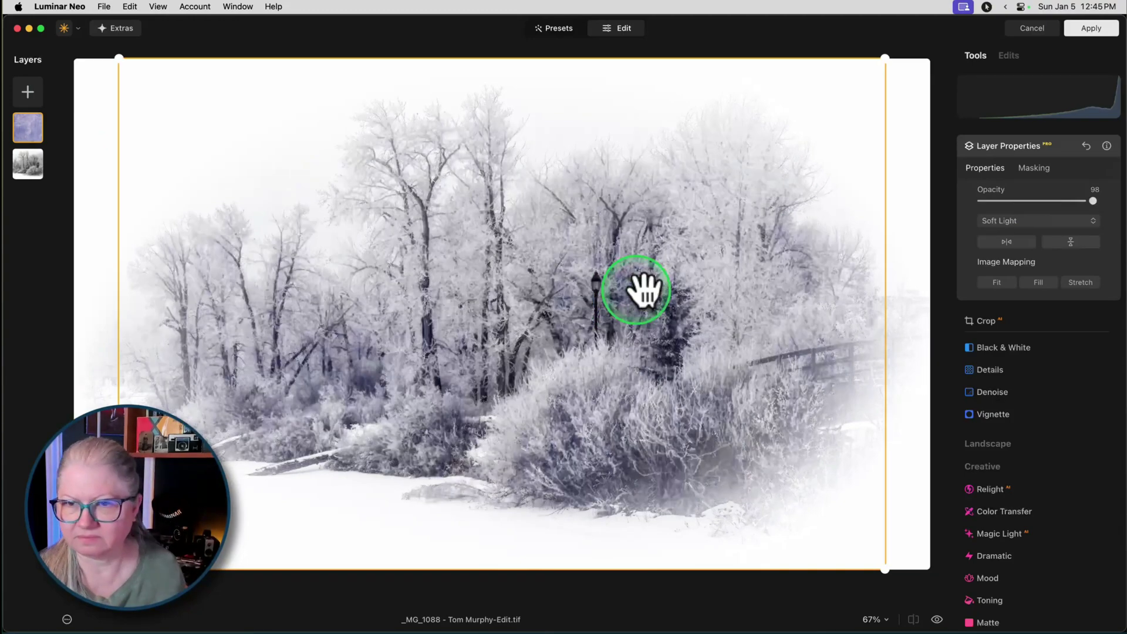
click(1037, 284)
Inspect the texture at 100% zoom, then fit the whole image back in view.
double_click(620, 254)
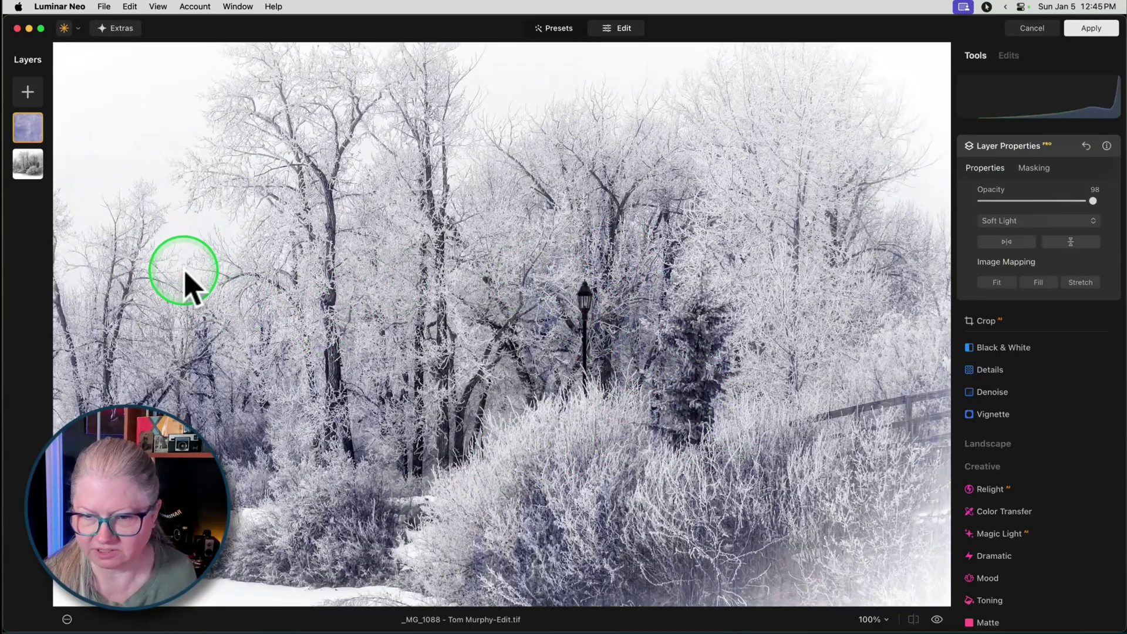
key(super+0)
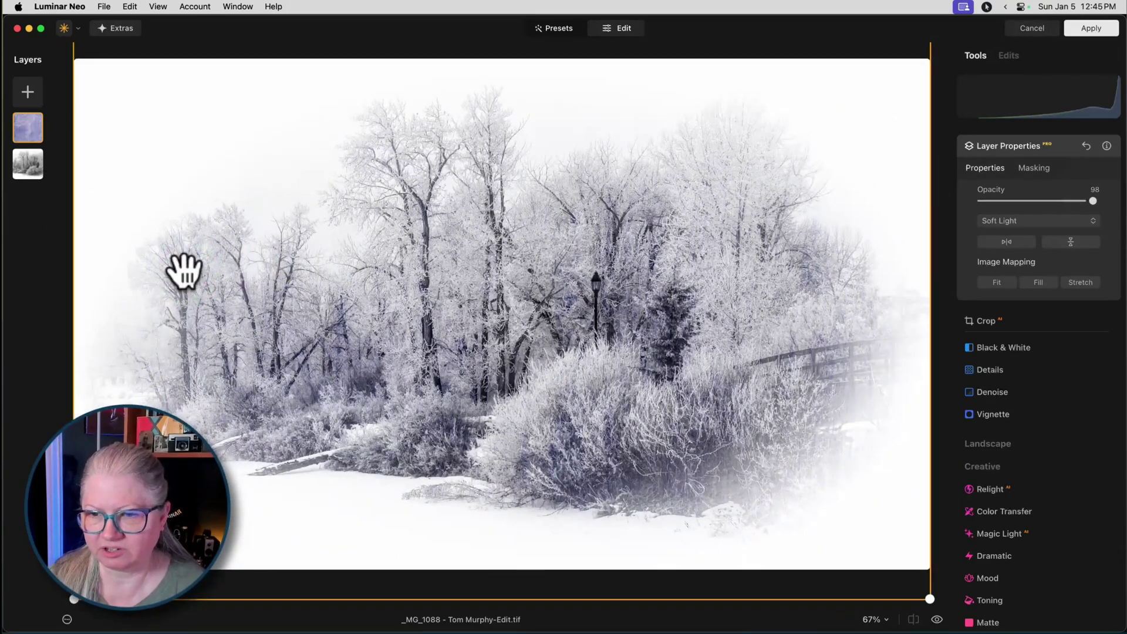
drag(403, 365, 5, 121)
click(27, 127)
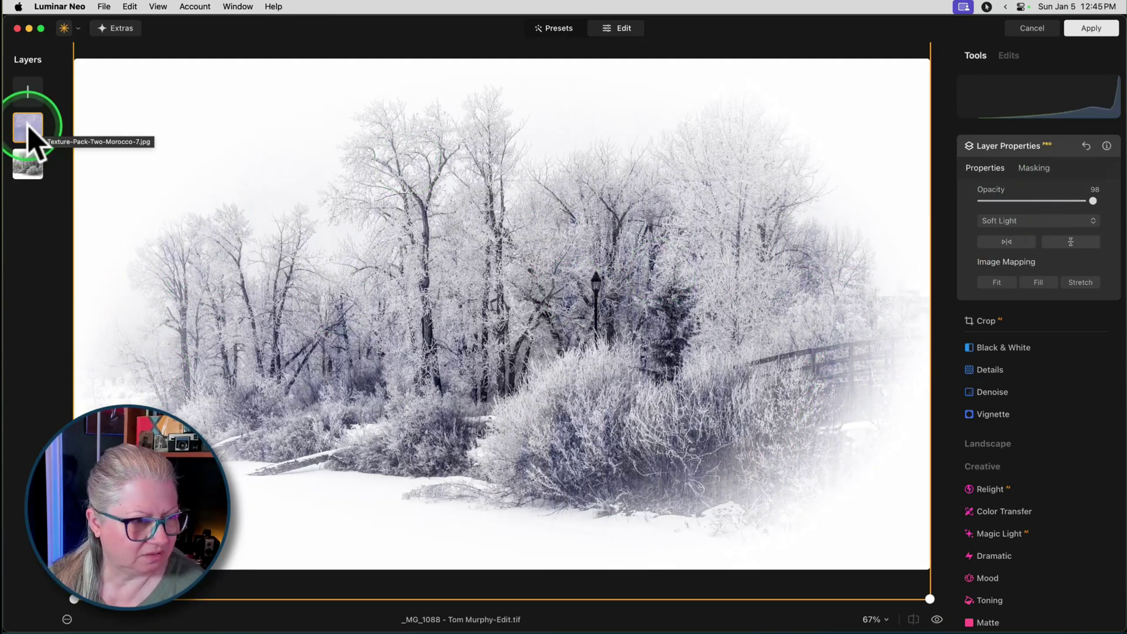
Hide the lavender texture layer to compare, then show it again.
right_click(27, 128)
click(34, 137)
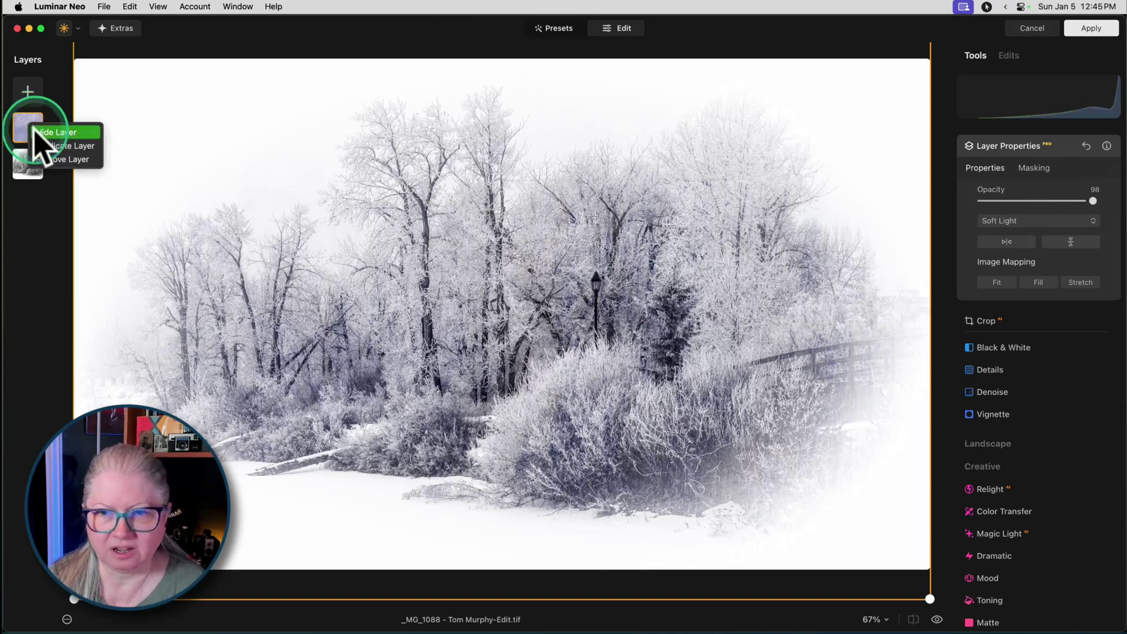
right_click(27, 125)
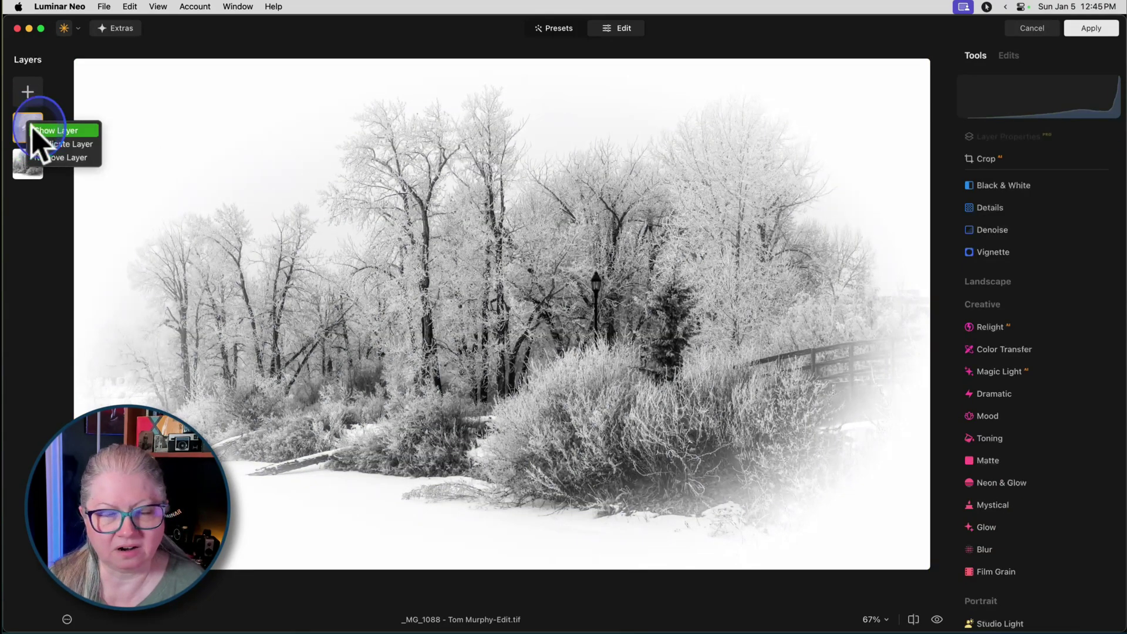
click(35, 131)
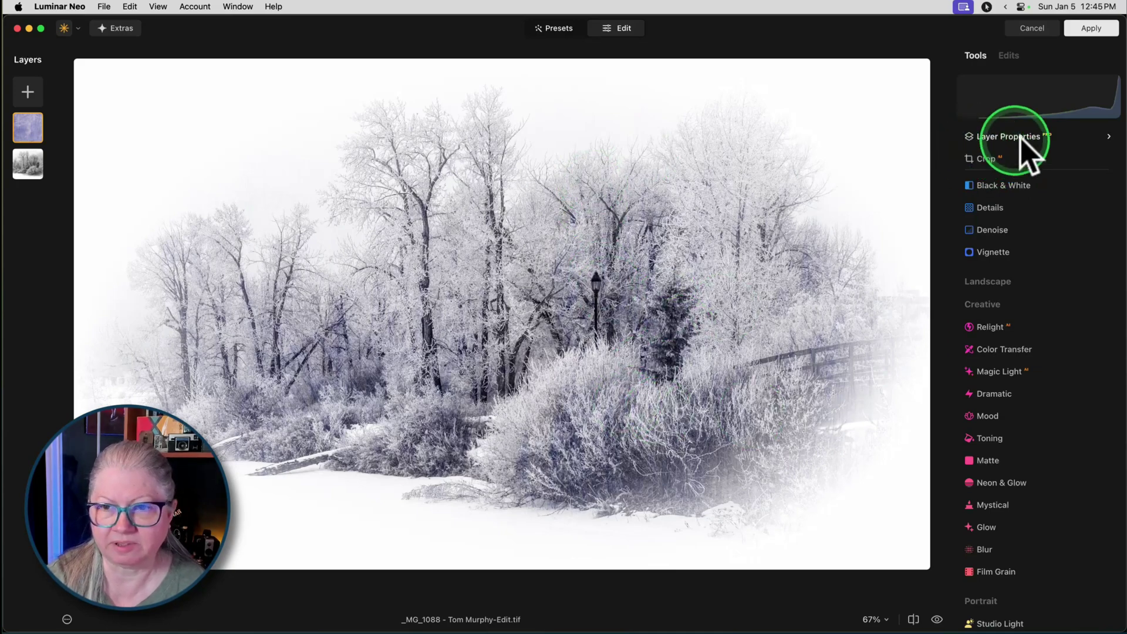
Give the texture layer's shadows a weak blue tint in Toning.
scroll(999, 281, down, 2)
click(987, 385)
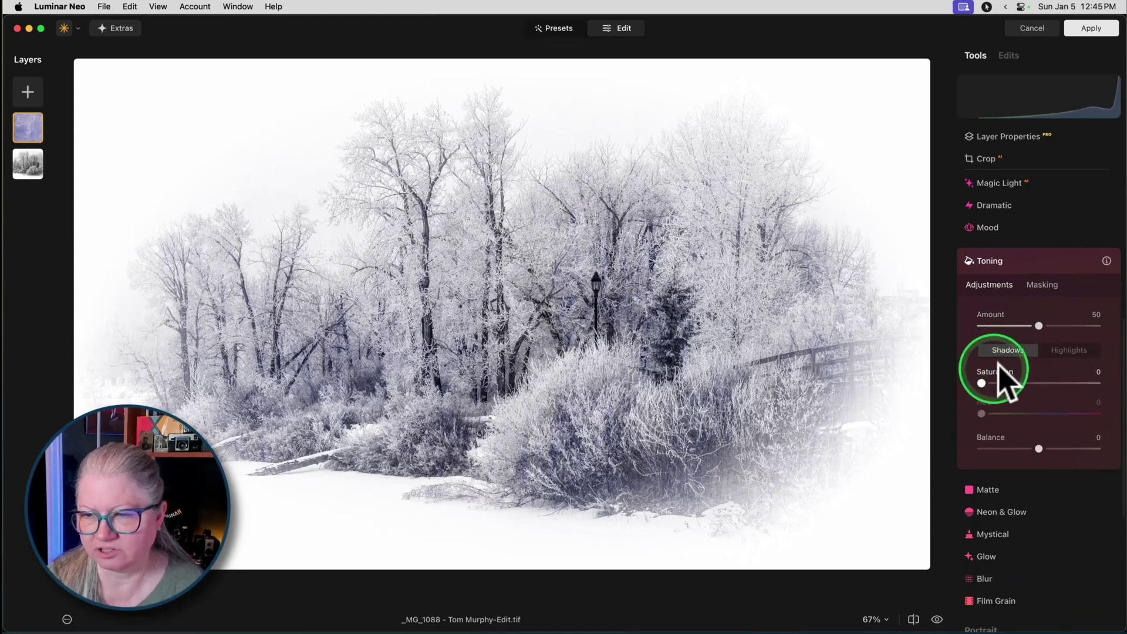
drag(982, 383, 1019, 382)
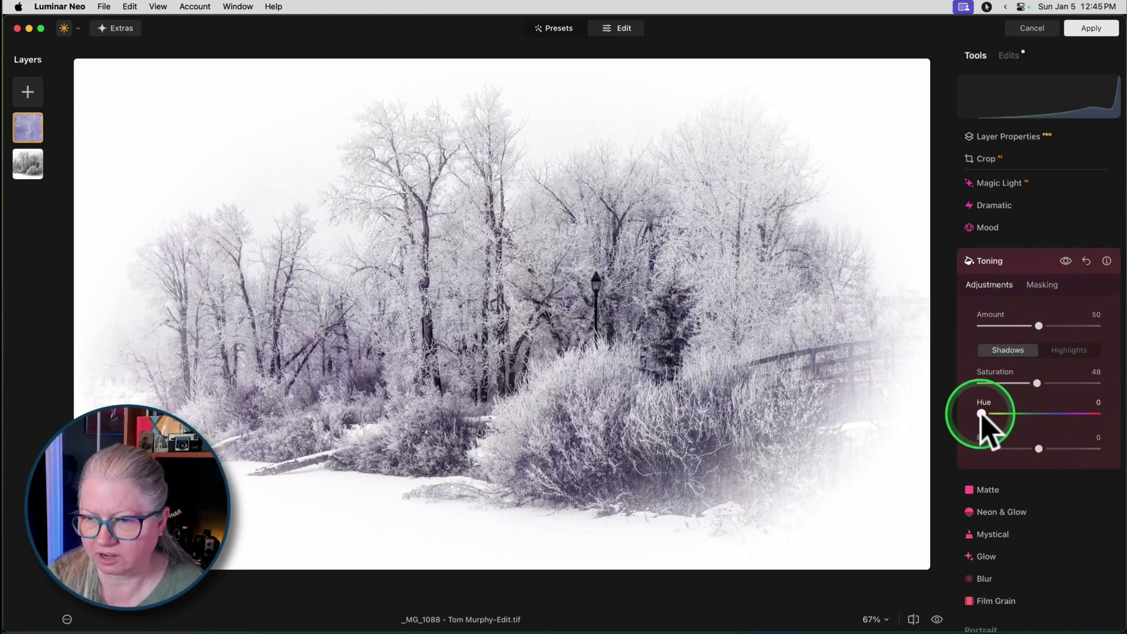
drag(981, 414, 1116, 391)
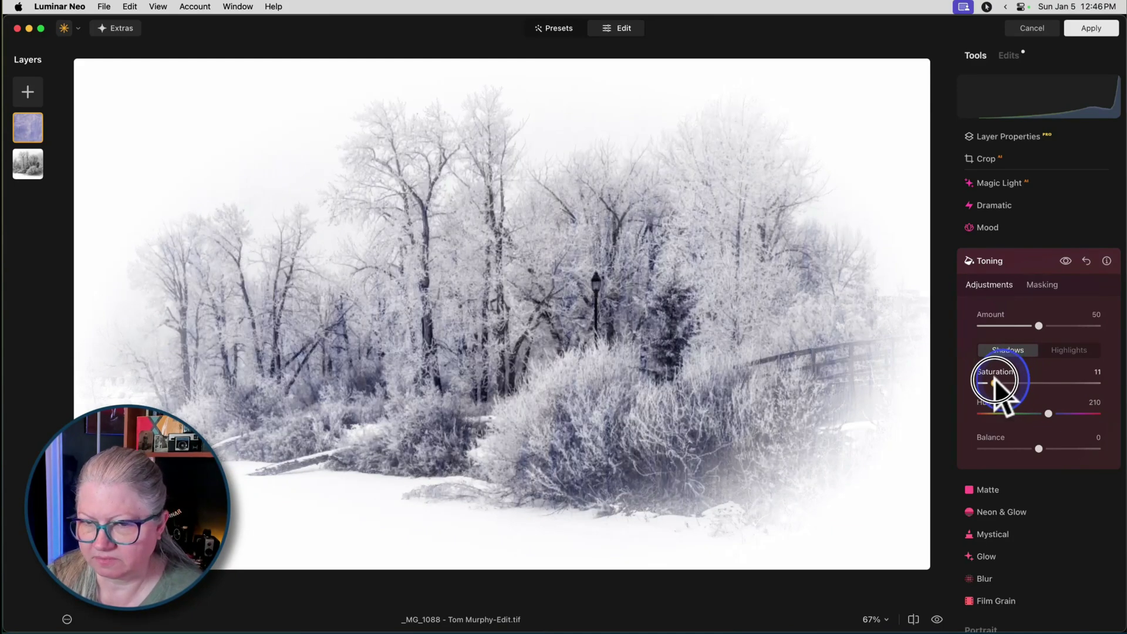
drag(1083, 383, 1041, 384)
Tint the highlights blue, compare before and after, then reset the texture layer's Toning.
click(1069, 350)
drag(982, 414, 1054, 414)
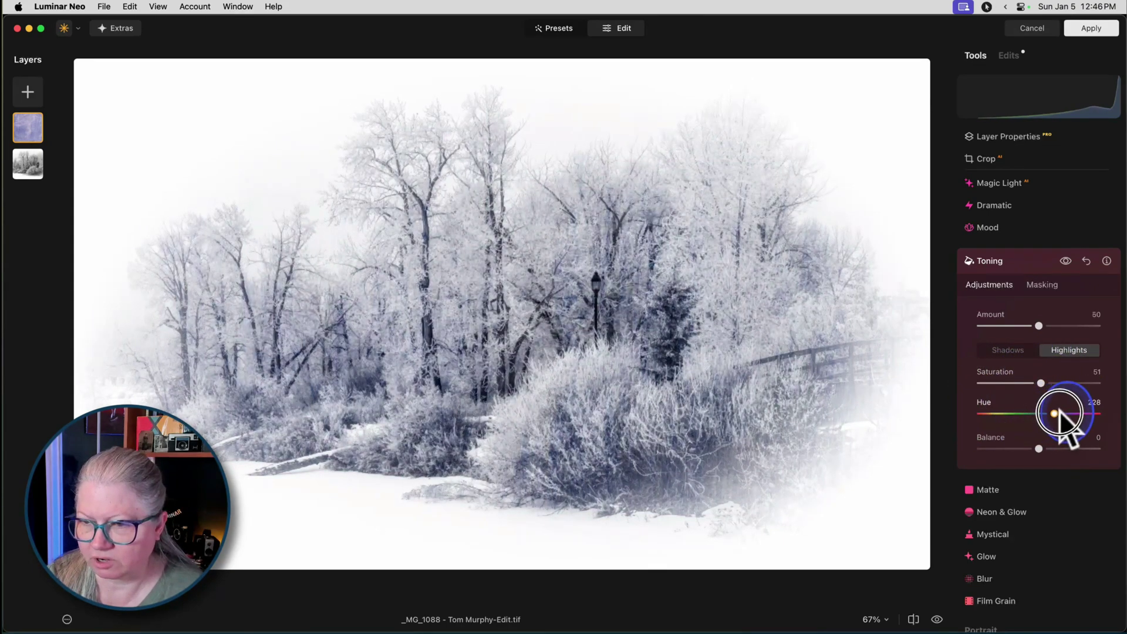
drag(1042, 383, 1059, 383)
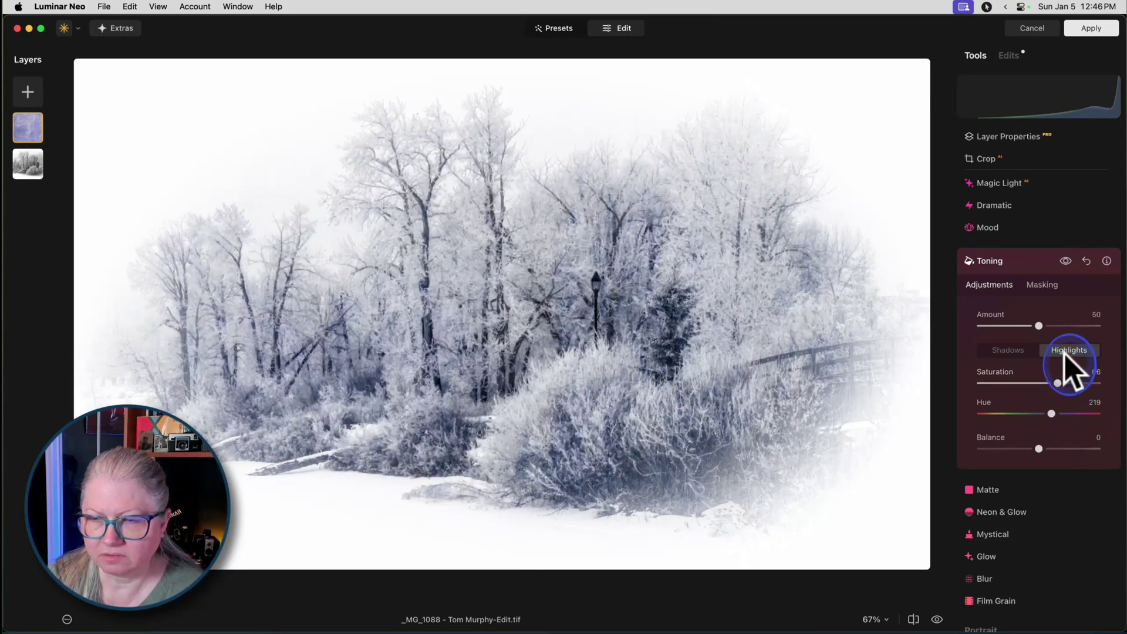
click(1065, 261)
click(1066, 261)
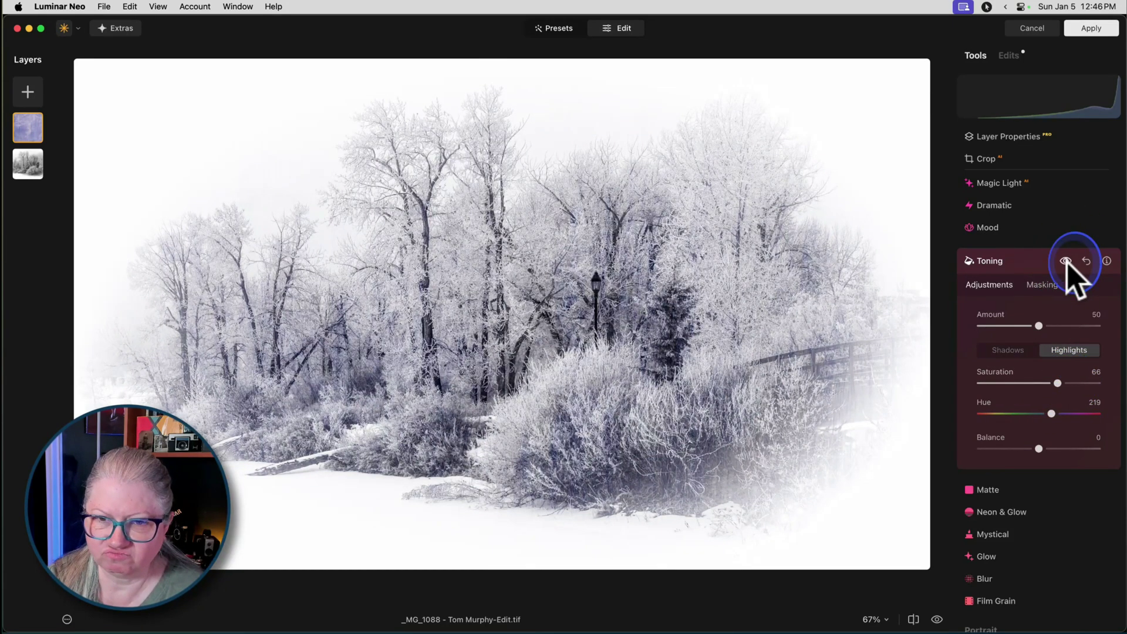
click(1087, 261)
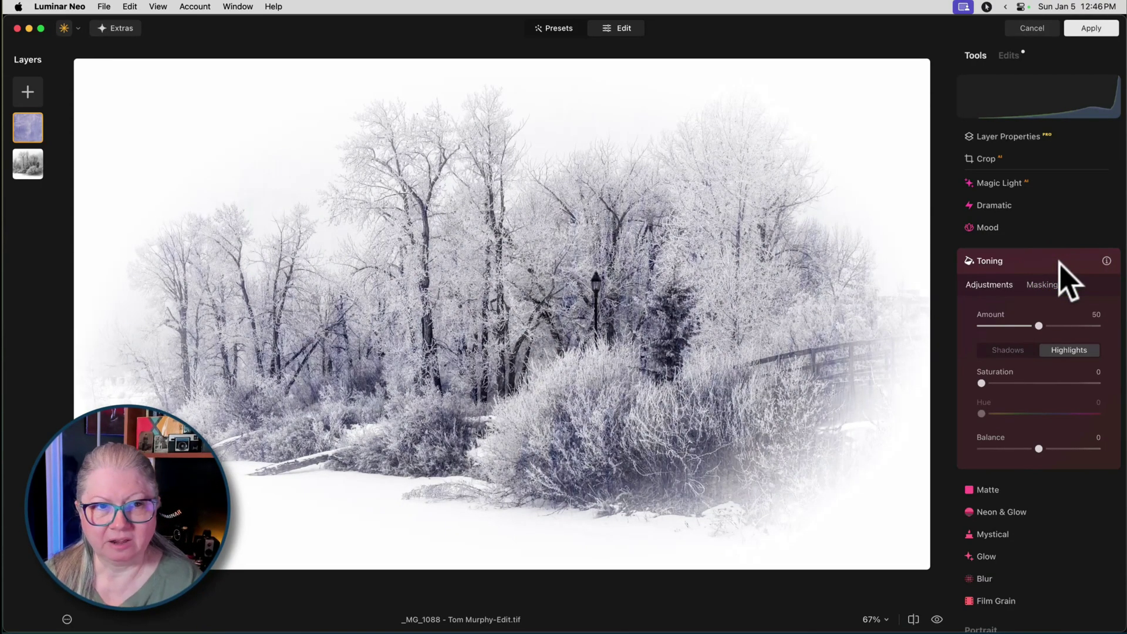
On the base photo layer, trial a teal shadow tint in Toning, then drop Amount to zero.
click(27, 165)
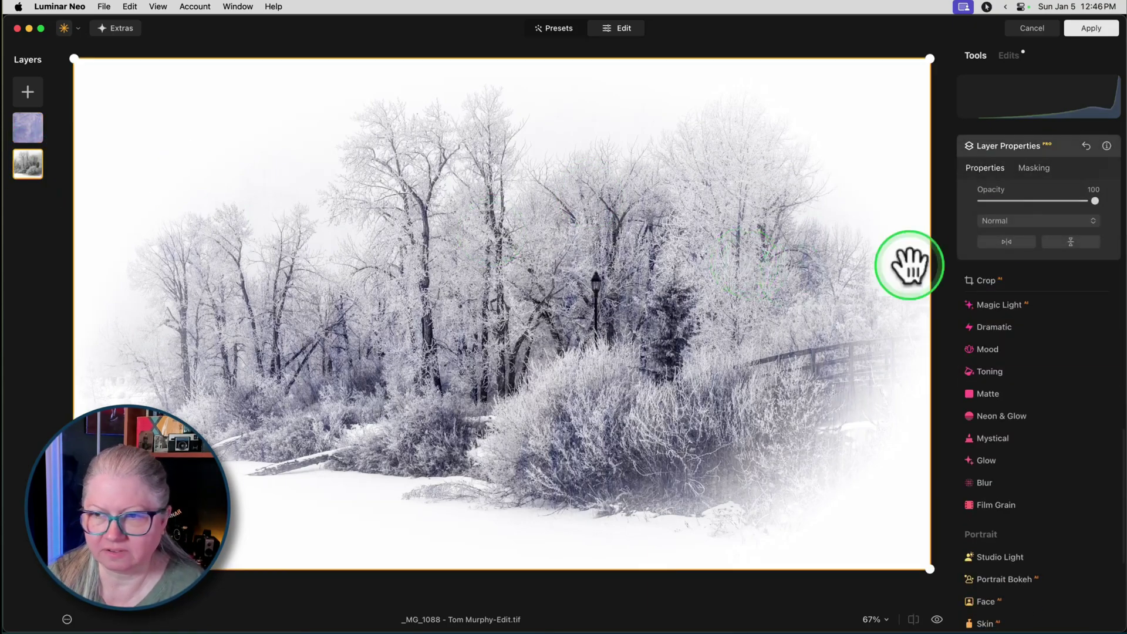
click(1053, 149)
click(998, 258)
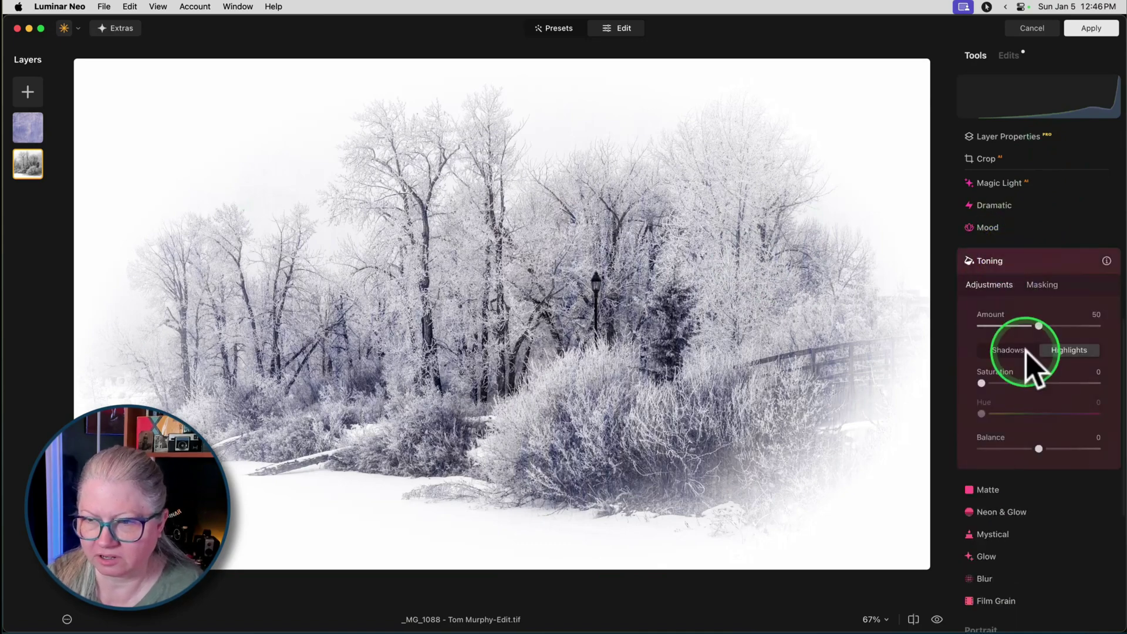
click(1003, 350)
drag(981, 383, 1051, 383)
drag(981, 413, 1042, 383)
drag(1040, 329, 1013, 327)
Tint the highlights blue at Hue 227, Saturation 24, with toning Amount 29.
click(1056, 350)
drag(1024, 383, 1053, 413)
click(1066, 261)
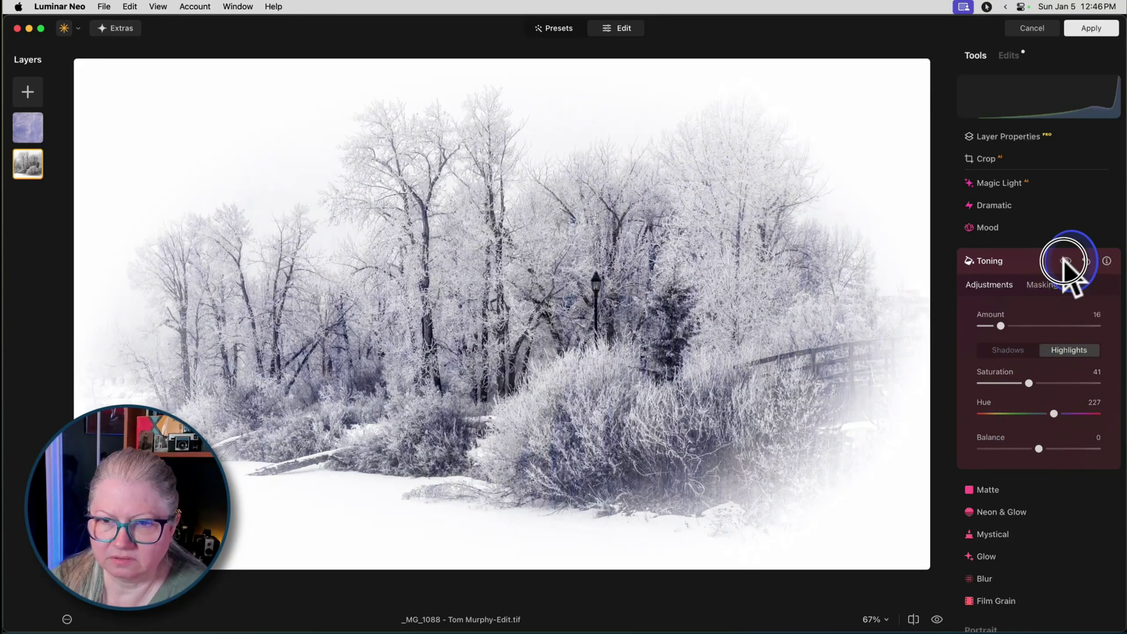
click(1066, 262)
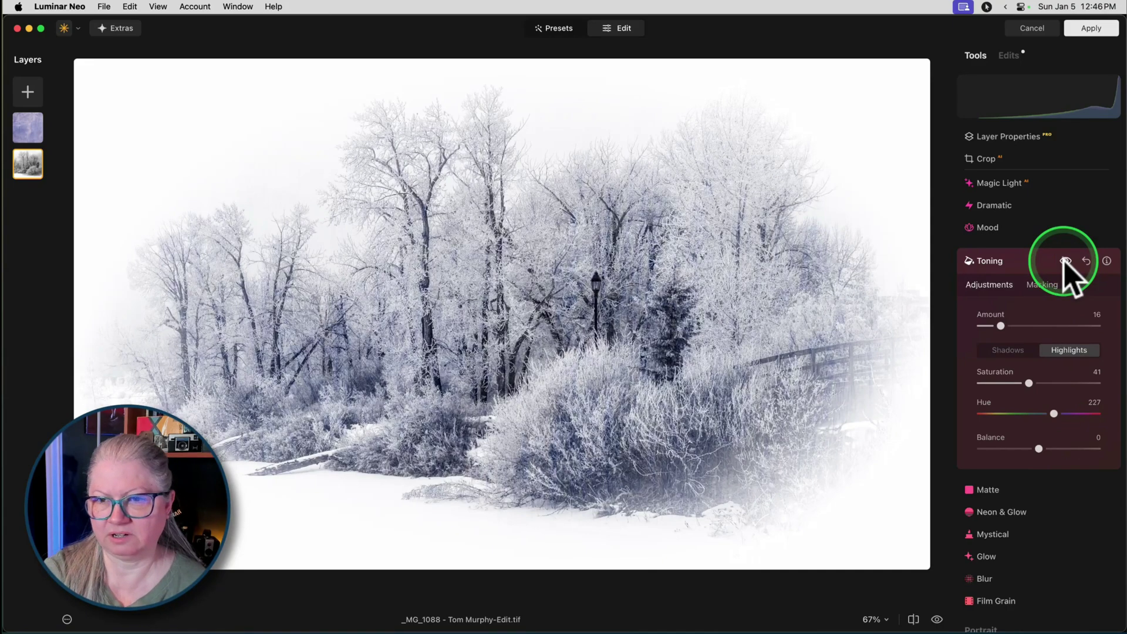
click(1056, 264)
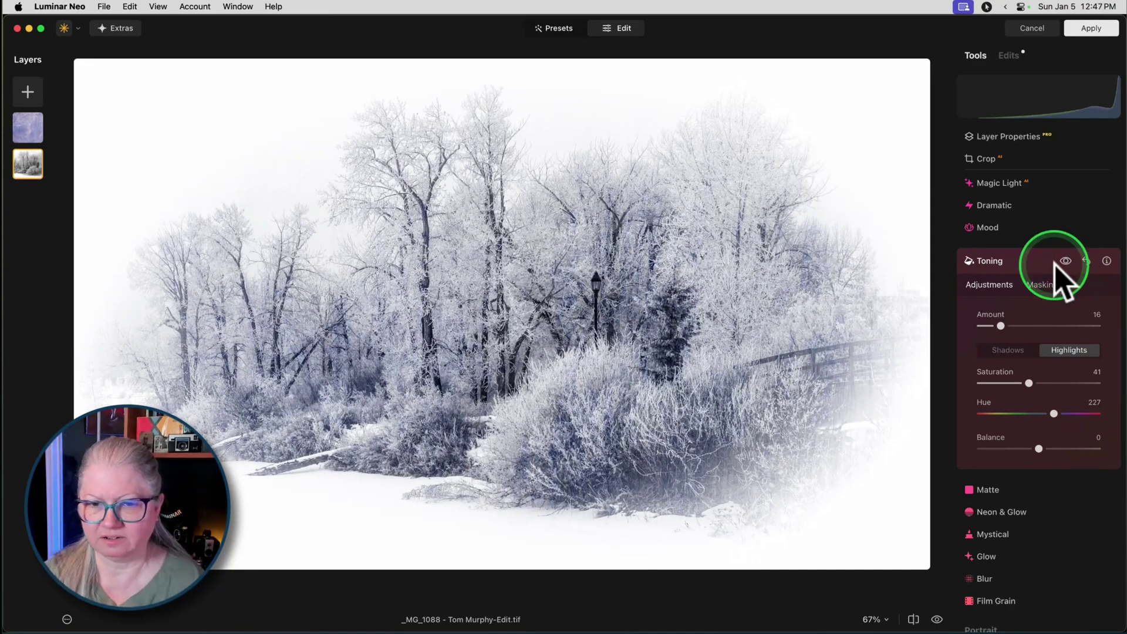
drag(1029, 383, 1010, 383)
drag(1002, 326, 1022, 325)
Collapse Toning, open Details, and zoom to 200% around the lamppost.
click(1025, 261)
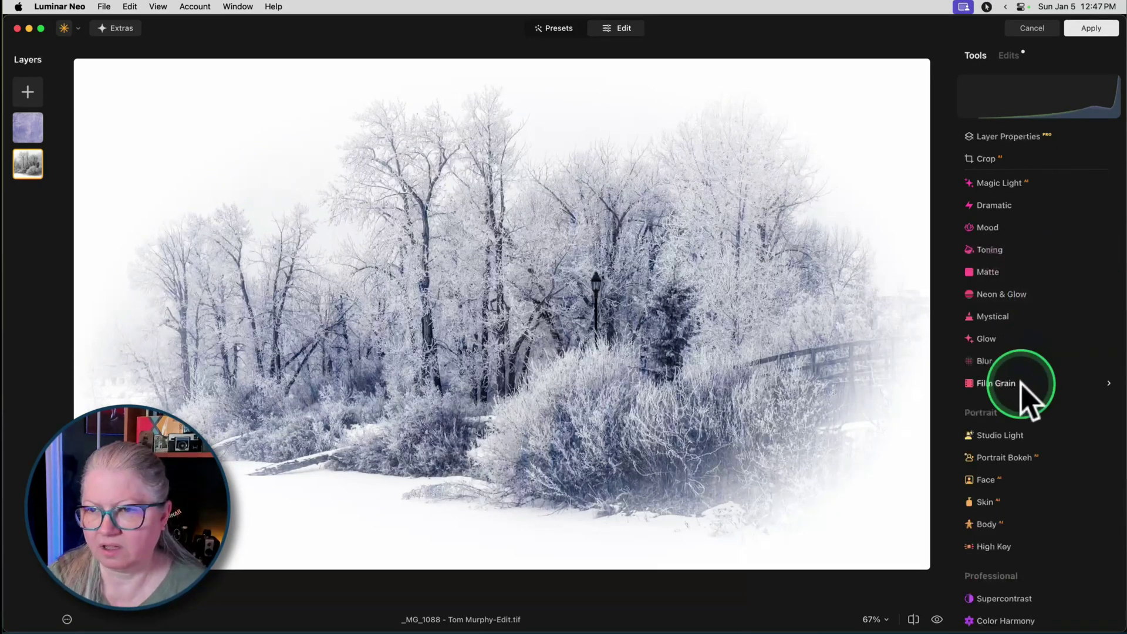
scroll(1022, 385, up, 10)
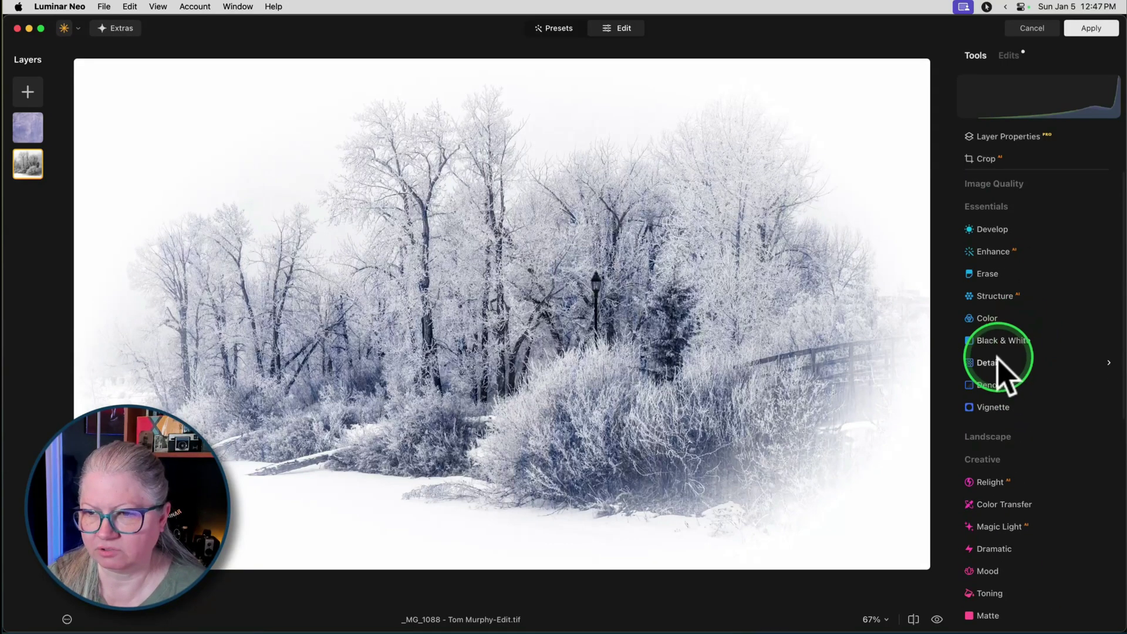
click(996, 362)
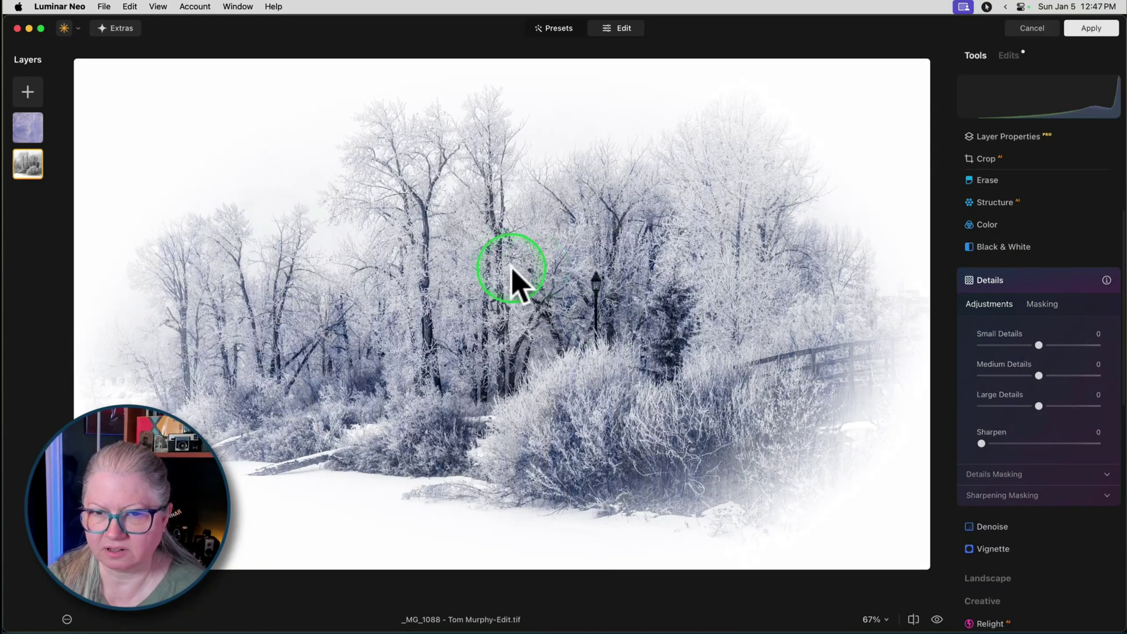
click(589, 313)
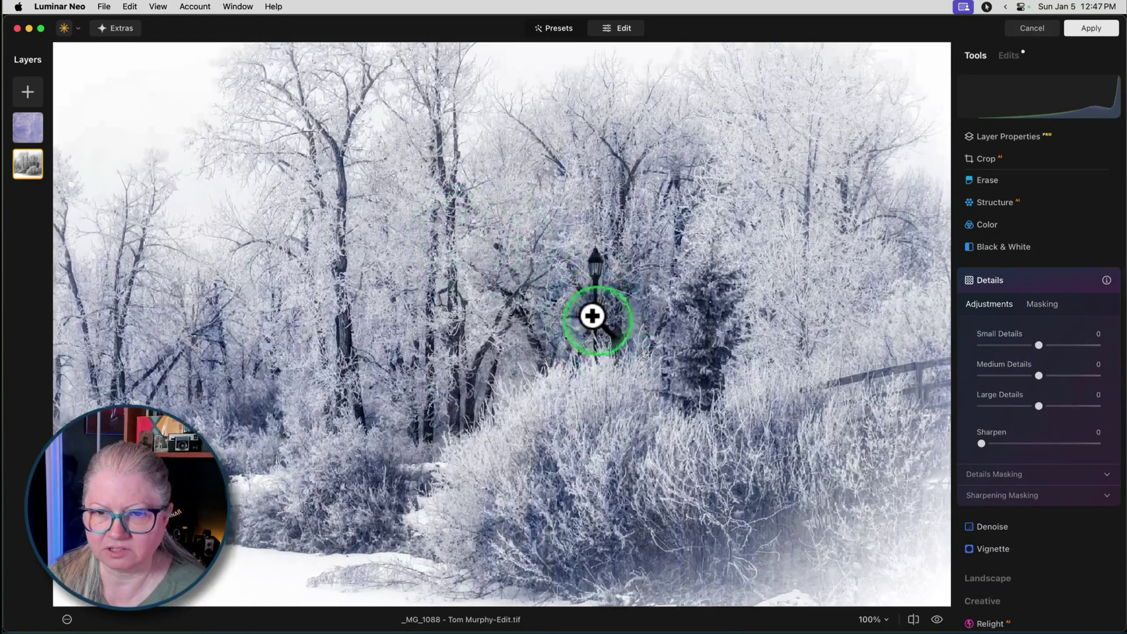
click(655, 320)
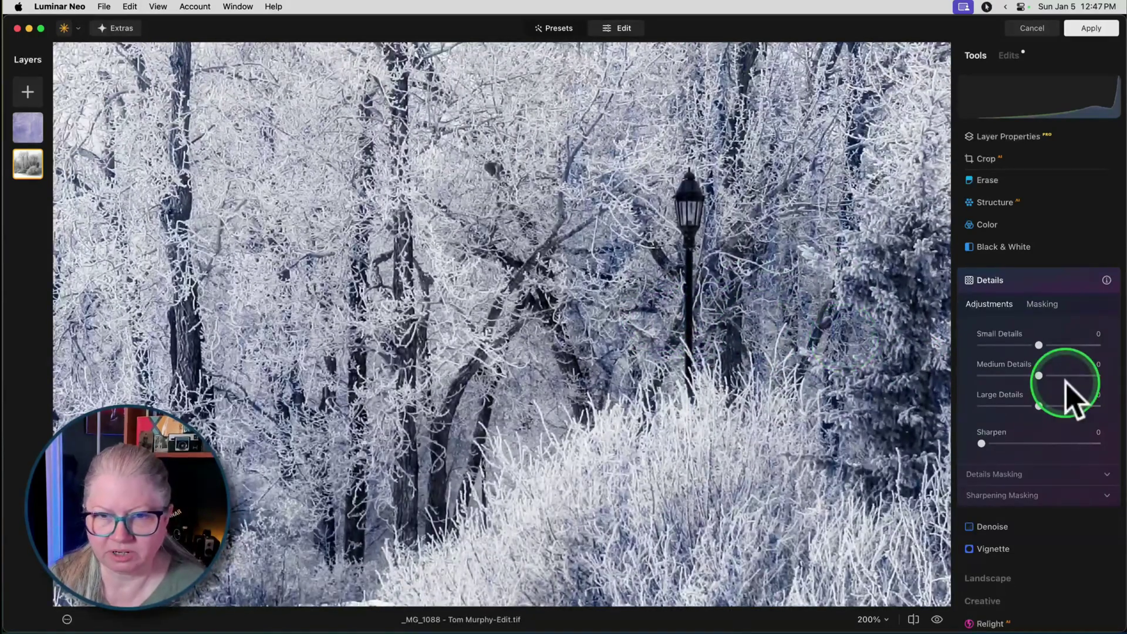
Set Small Details 5, Medium 8, Large 21 and Sharpen 5, then compare at fit view.
mouse_move(1038, 375)
mouse_down()
mouse_move(1123, 374)
mouse_move(884, 376)
mouse_move(1098, 367)
mouse_move(1002, 386)
mouse_move(748, 364)
mouse_move(1038, 389)
mouse_up()
mouse_move(1039, 406)
mouse_down()
mouse_move(1117, 403)
mouse_move(898, 395)
mouse_move(1121, 400)
mouse_move(801, 408)
mouse_move(1039, 406)
mouse_up()
mouse_move(1039, 346)
mouse_down()
mouse_move(1110, 345)
mouse_move(973, 347)
mouse_move(1120, 343)
mouse_move(988, 346)
mouse_move(1038, 347)
mouse_up()
drag(1040, 406, 1051, 405)
drag(1037, 375, 1043, 346)
click(982, 443)
drag(982, 443, 988, 444)
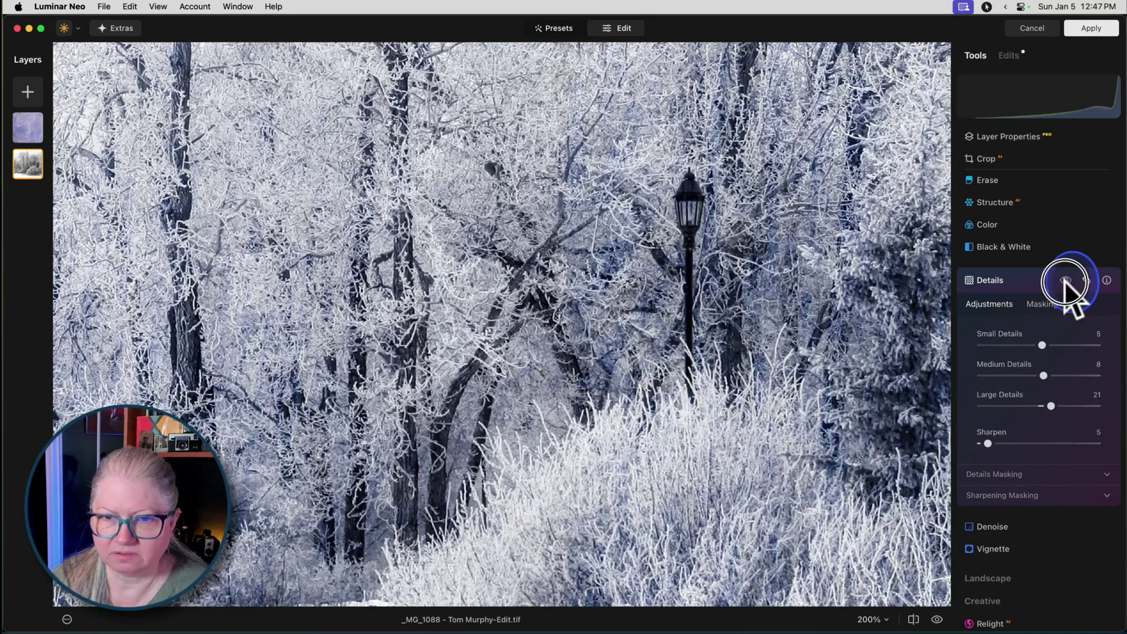
key(super+0)
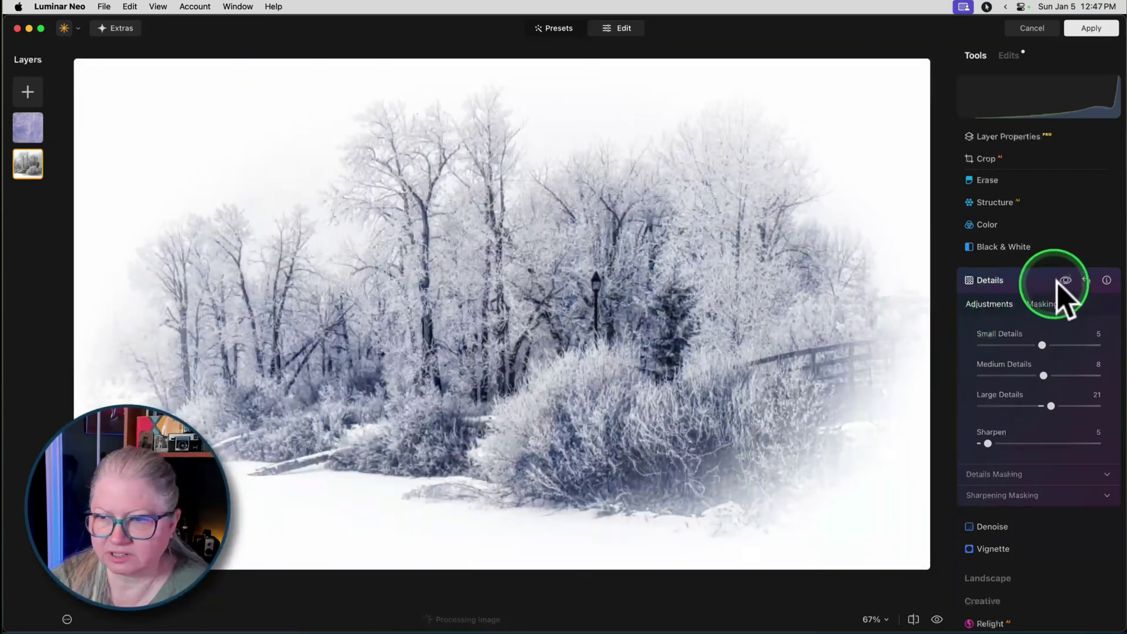
click(1066, 280)
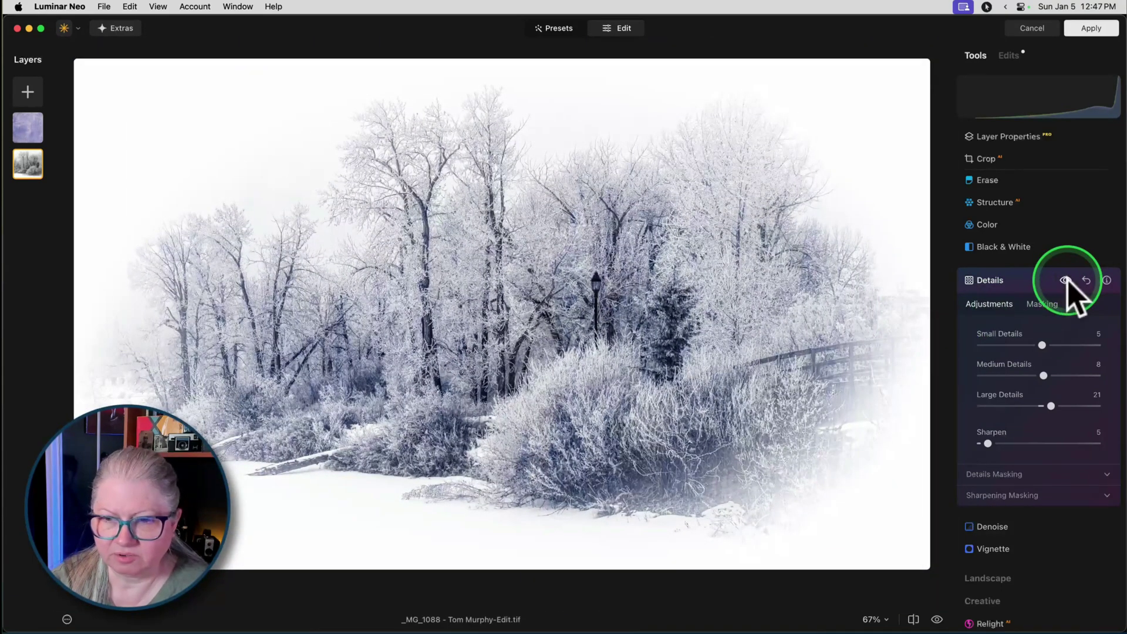
click(1021, 281)
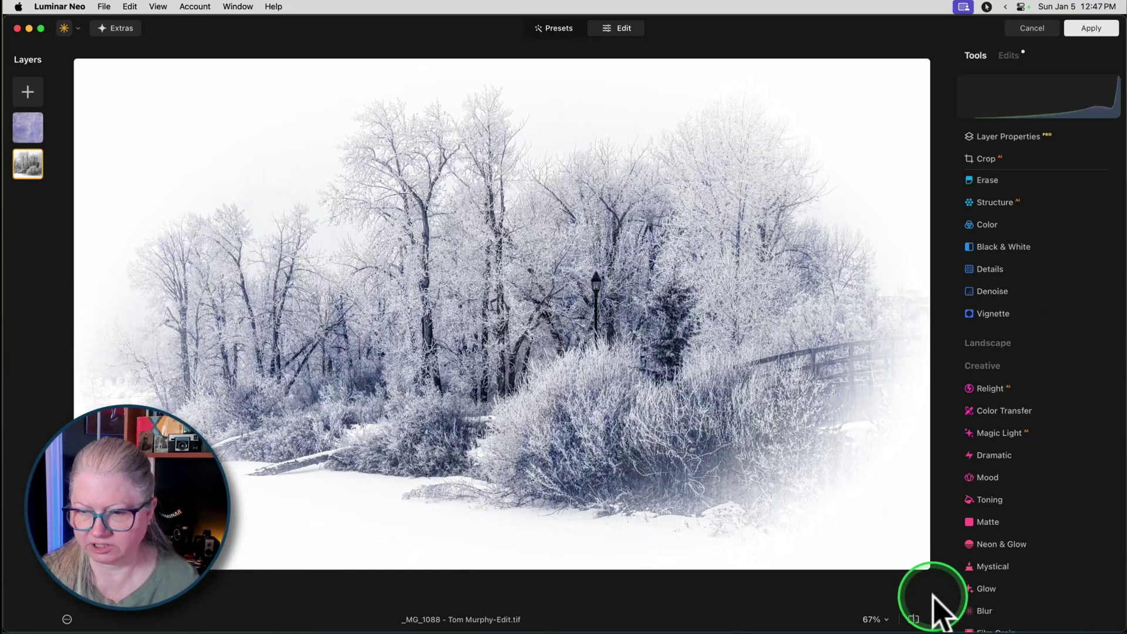
click(938, 620)
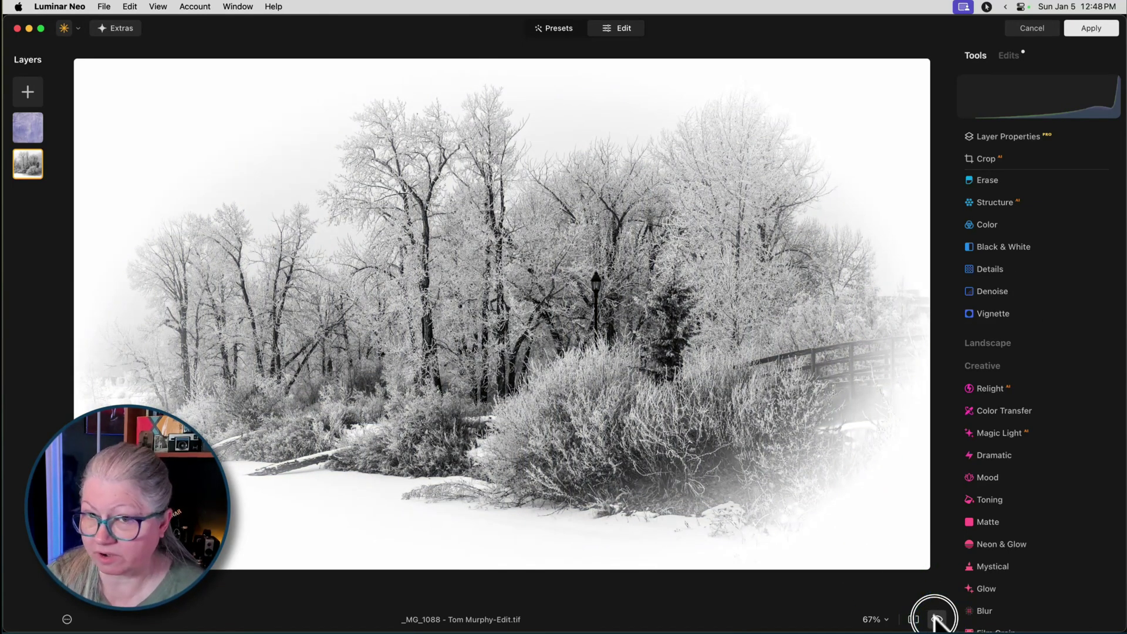
click(937, 619)
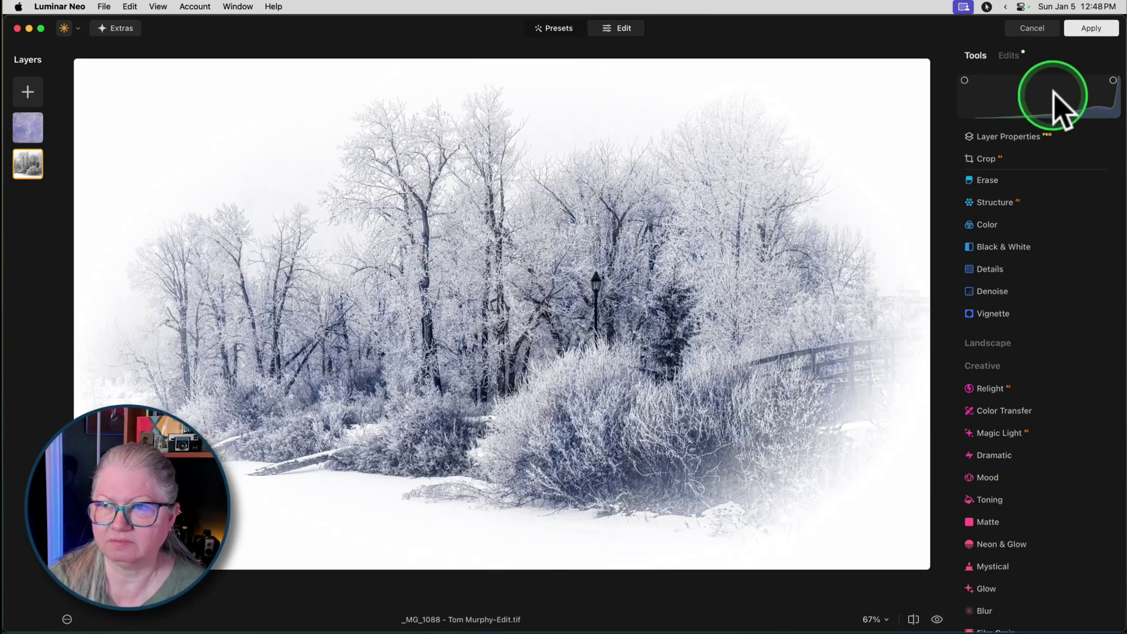
Apply the Luminar Neo edits so the TIFF returns to Lightroom Classic's Develop module.
click(1090, 29)
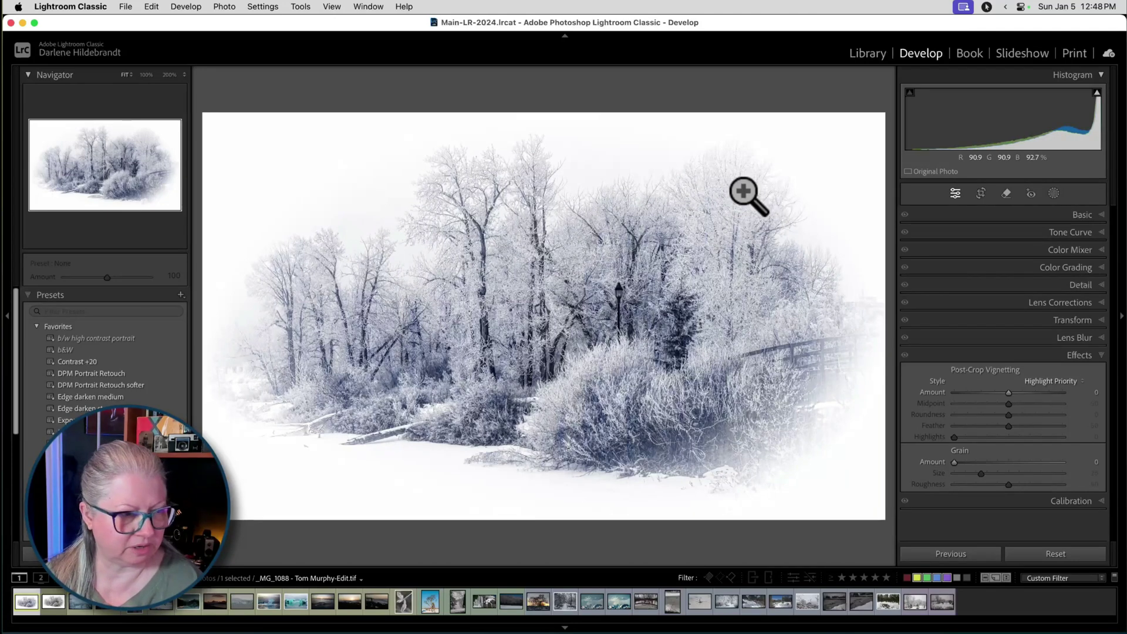
click(754, 190)
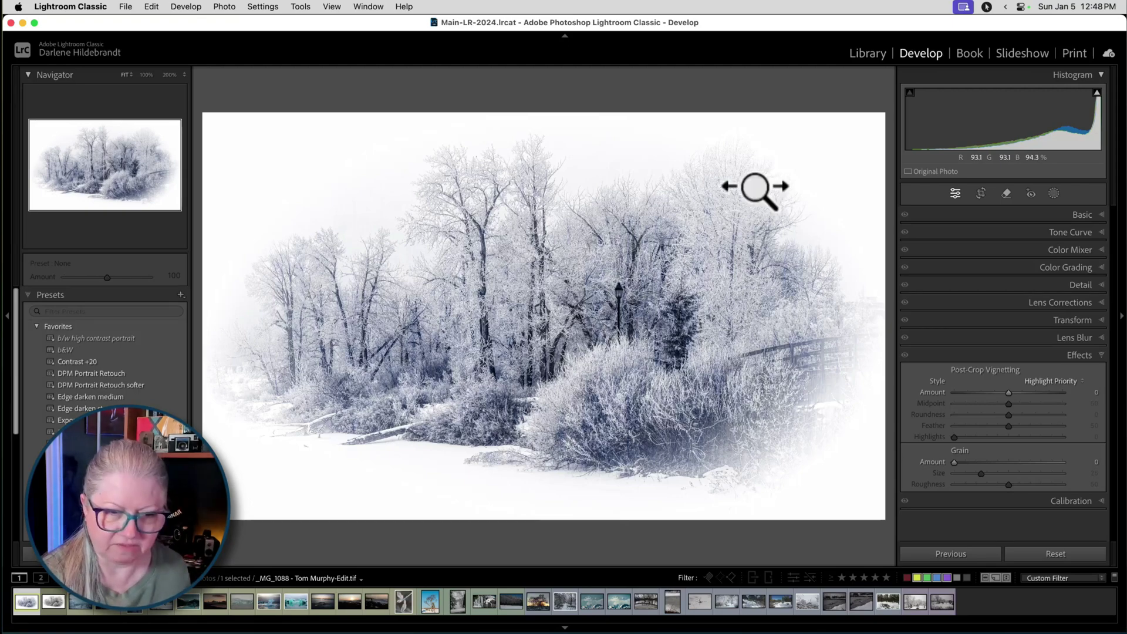
Select both versions and view them side by side in Compare with side panels hidden.
key(shift+Right)
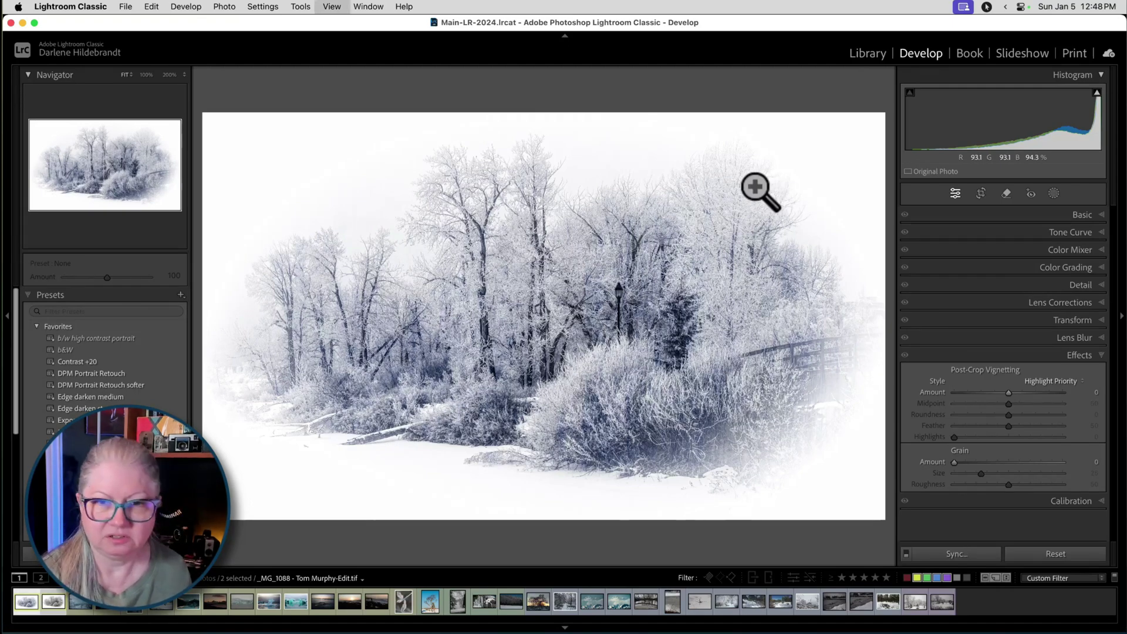
key(c)
key(Tab)
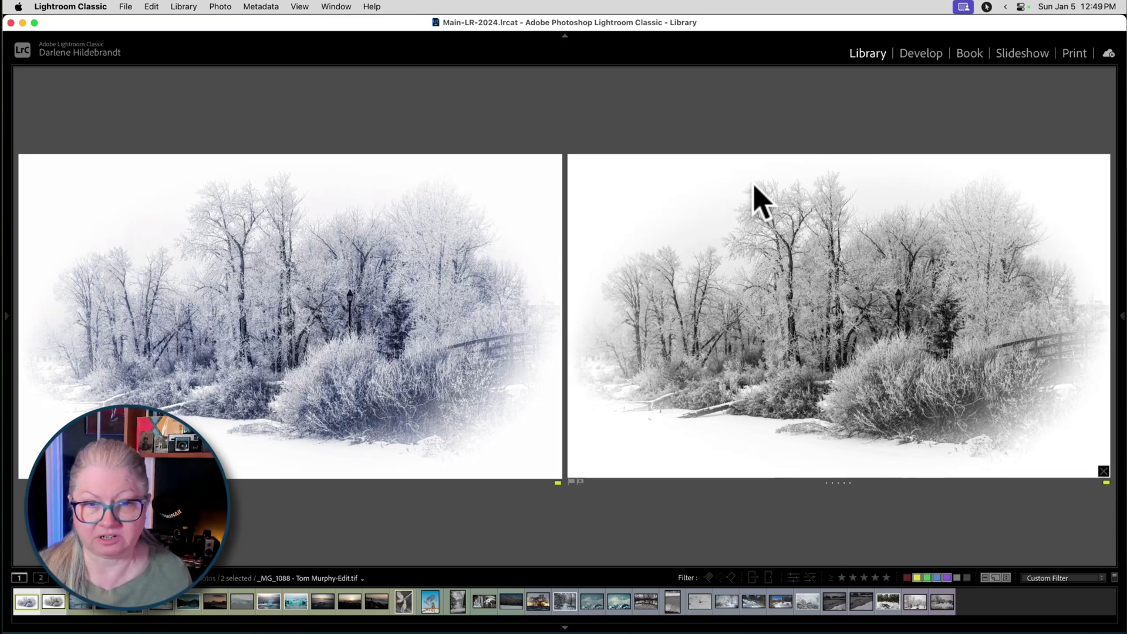
Switch to Grid view, bring back the side panels, and select the icicle photo.
key(g)
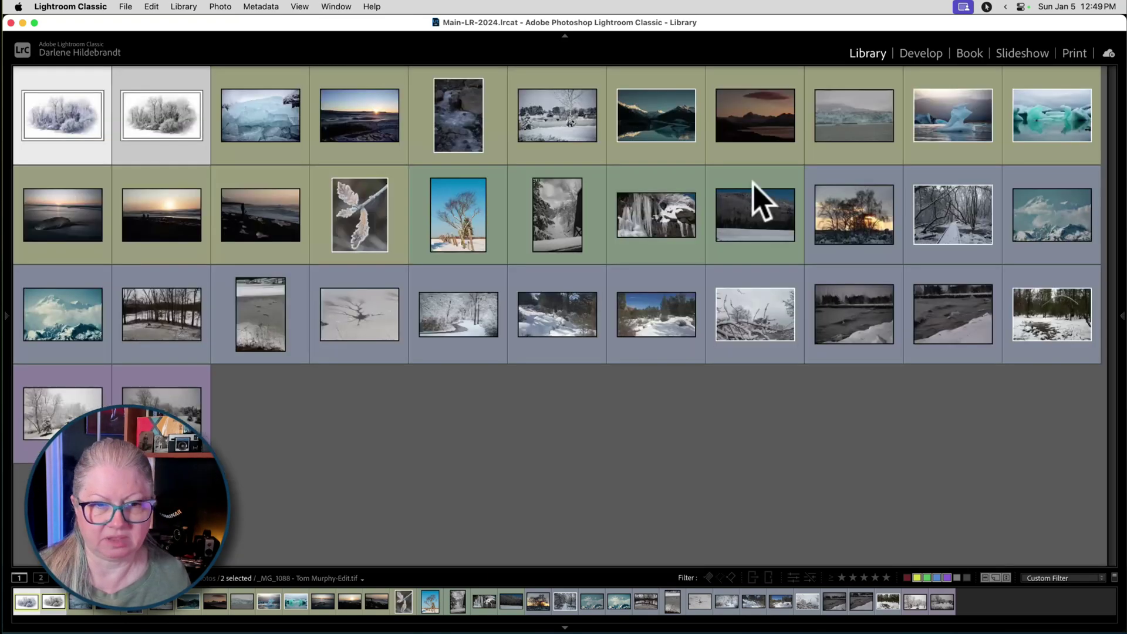
key(Tab)
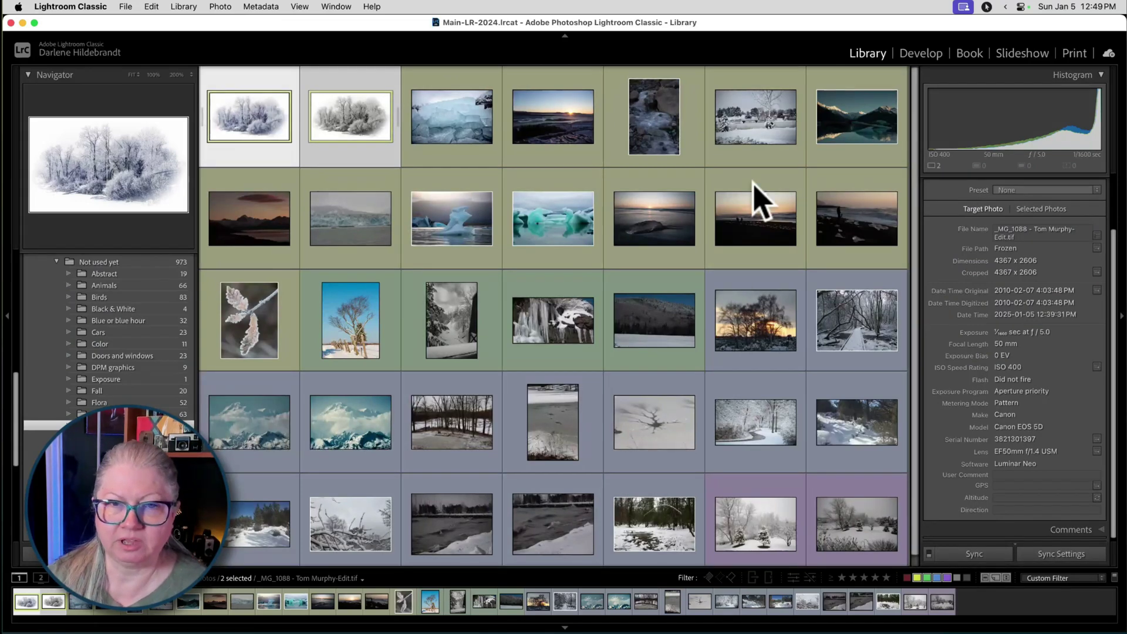
click(592, 319)
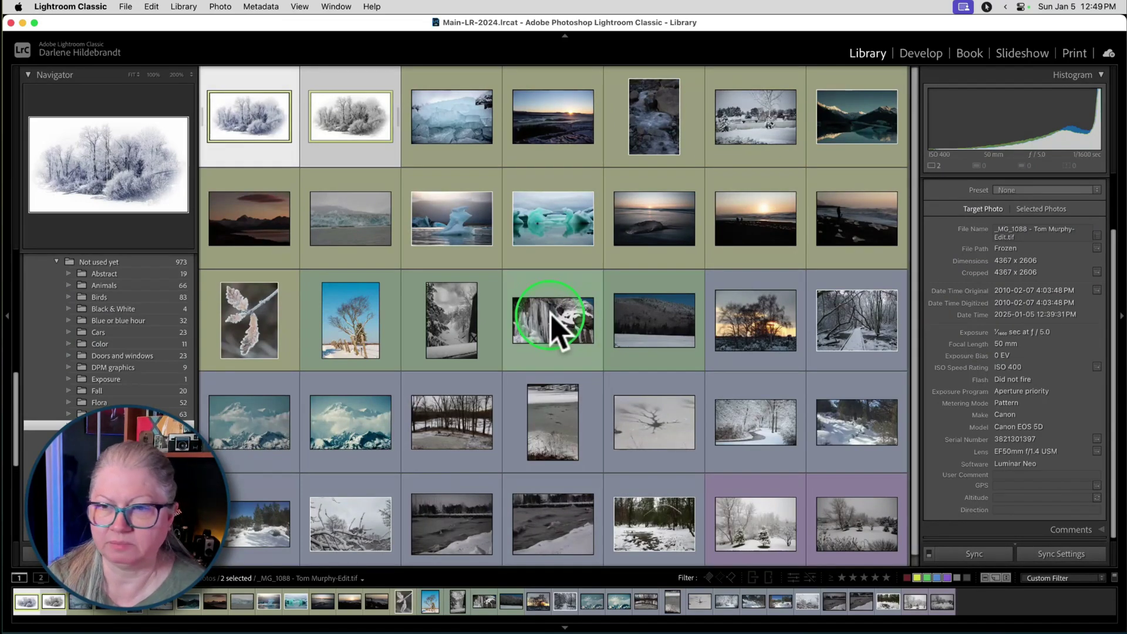